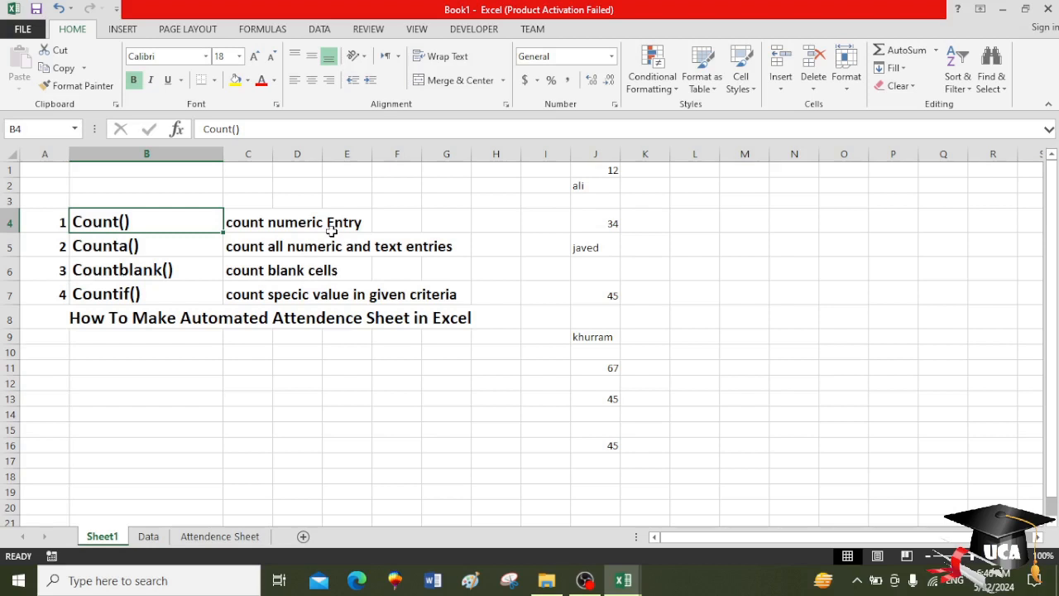
pyautogui.click(189, 248)
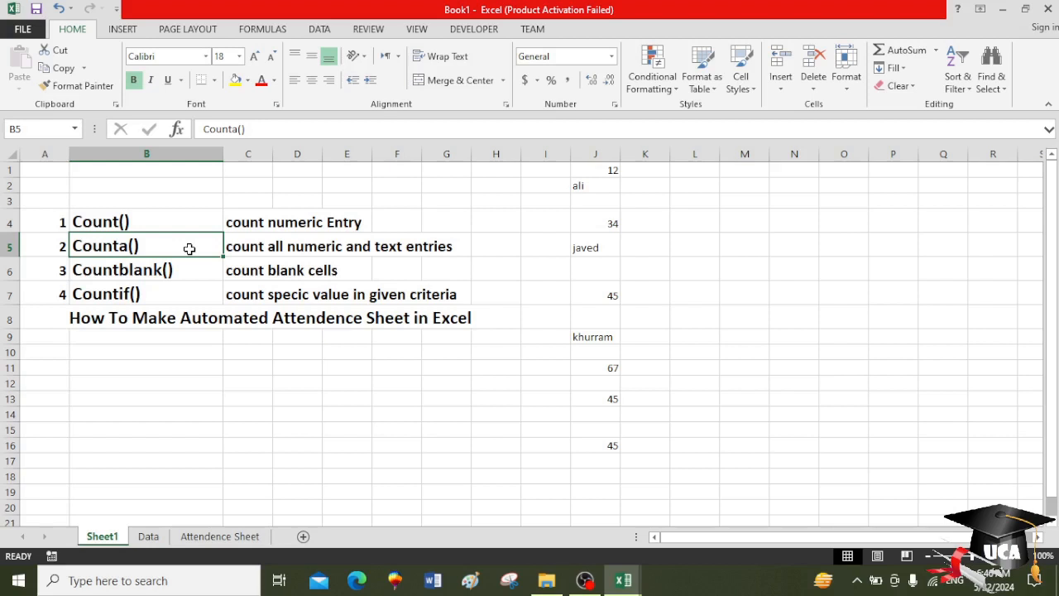
pyautogui.click(182, 277)
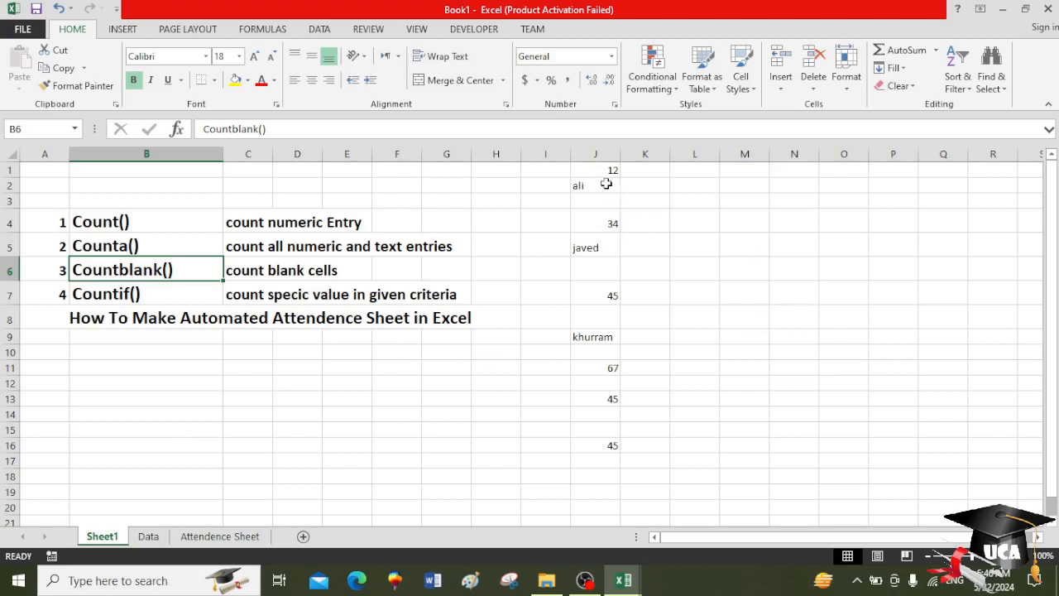
pyautogui.moveTo(605, 172); pyautogui.dragTo(587, 447)
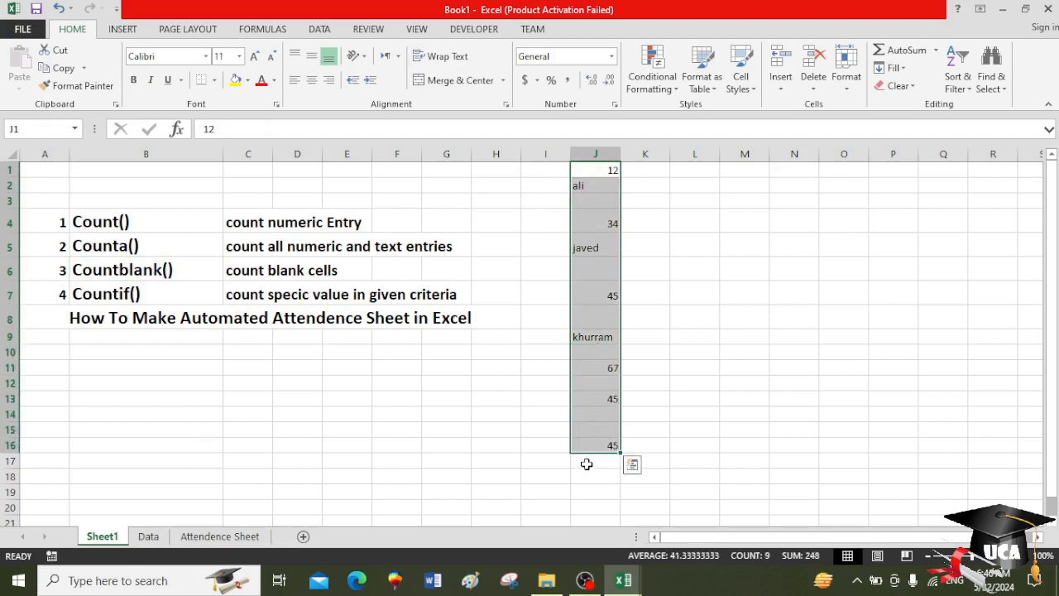
# Count the numeric entries of J1:J16 in cell J17 with a COUNT formula.
pyautogui.click(587, 461)
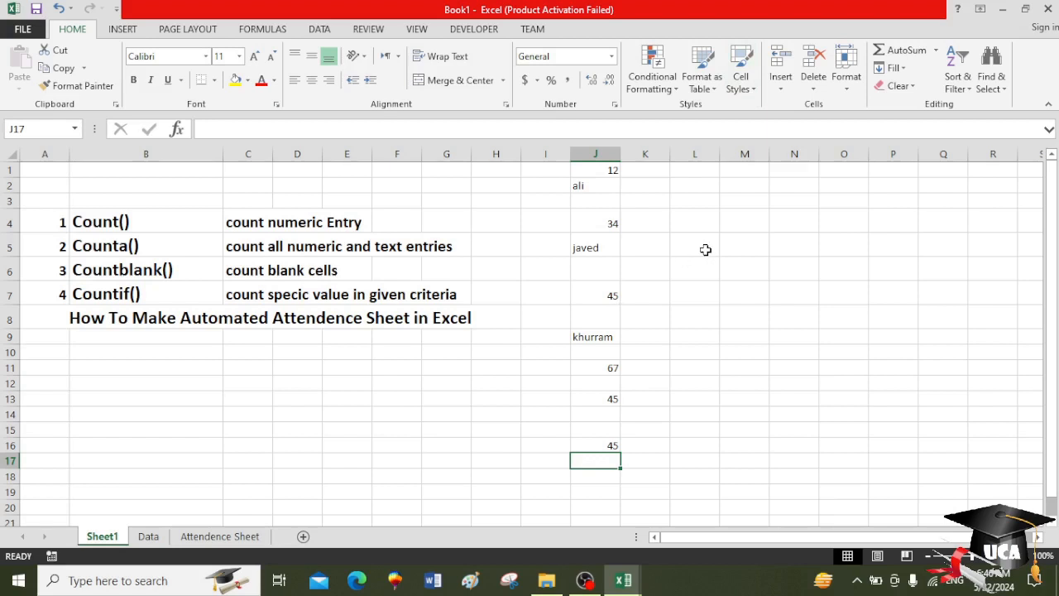
pyautogui.write('=')
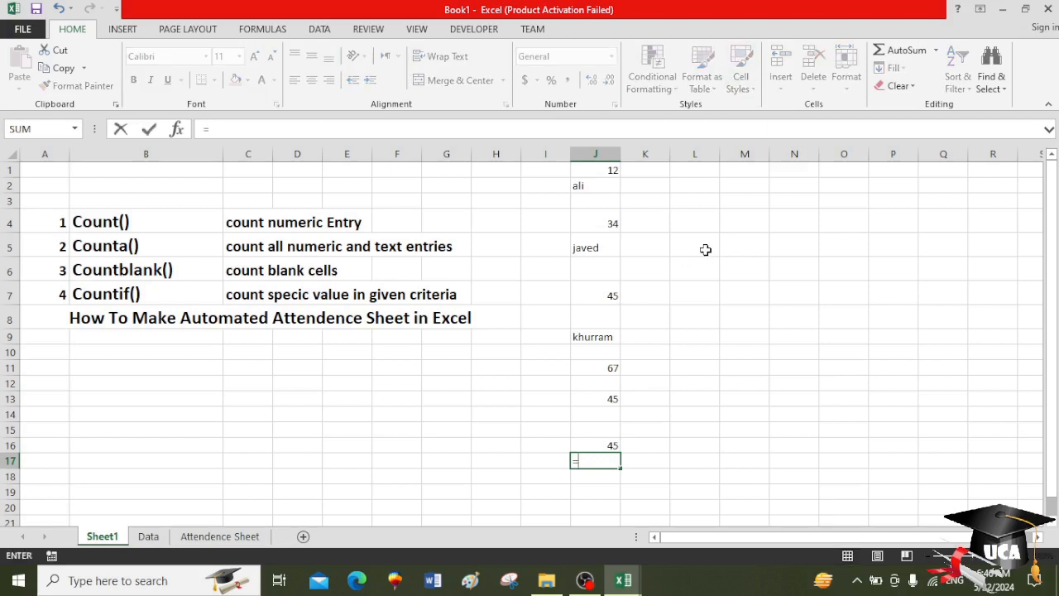
pyautogui.write('count')
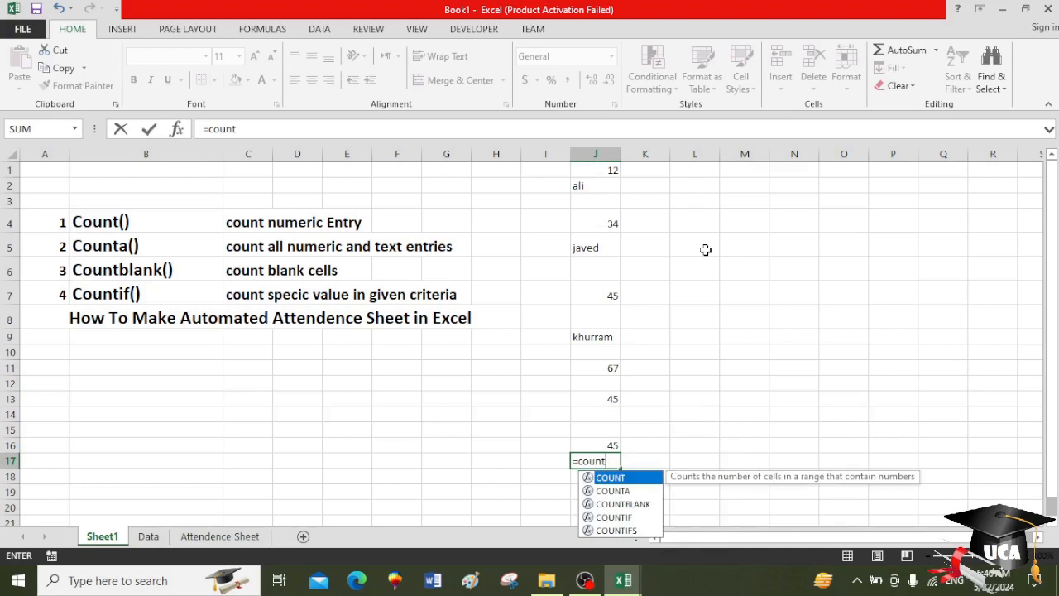
pyautogui.press('Tab')
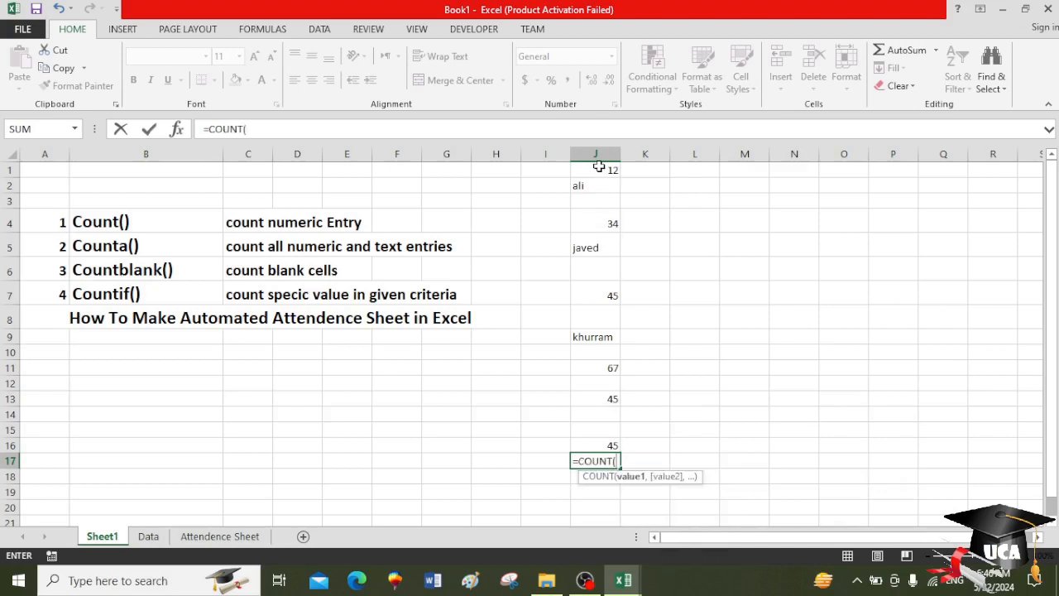
pyautogui.moveTo(599, 167); pyautogui.dragTo(592, 443)
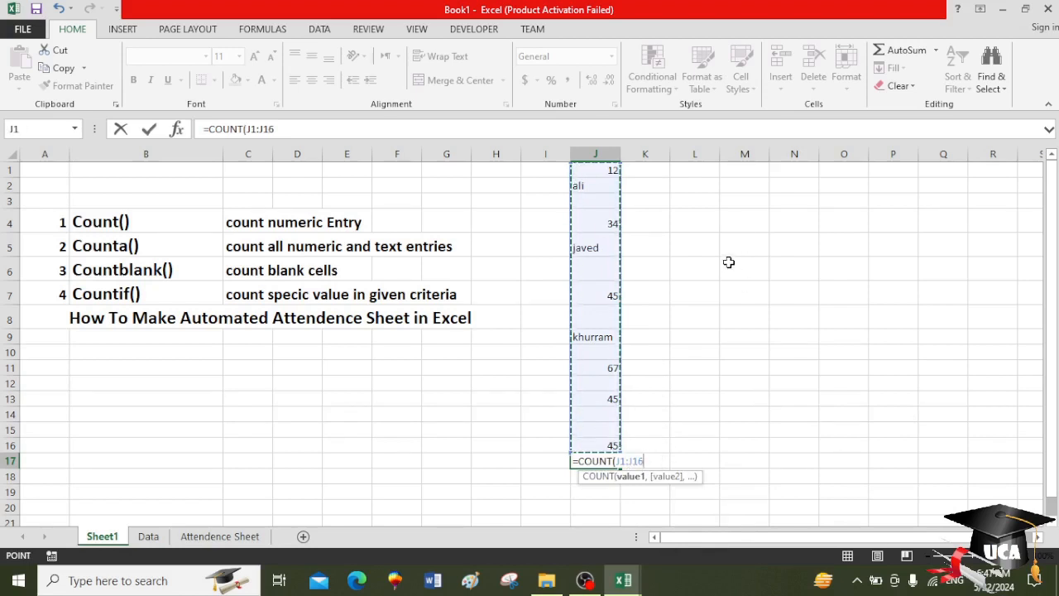
pyautogui.press('Return')
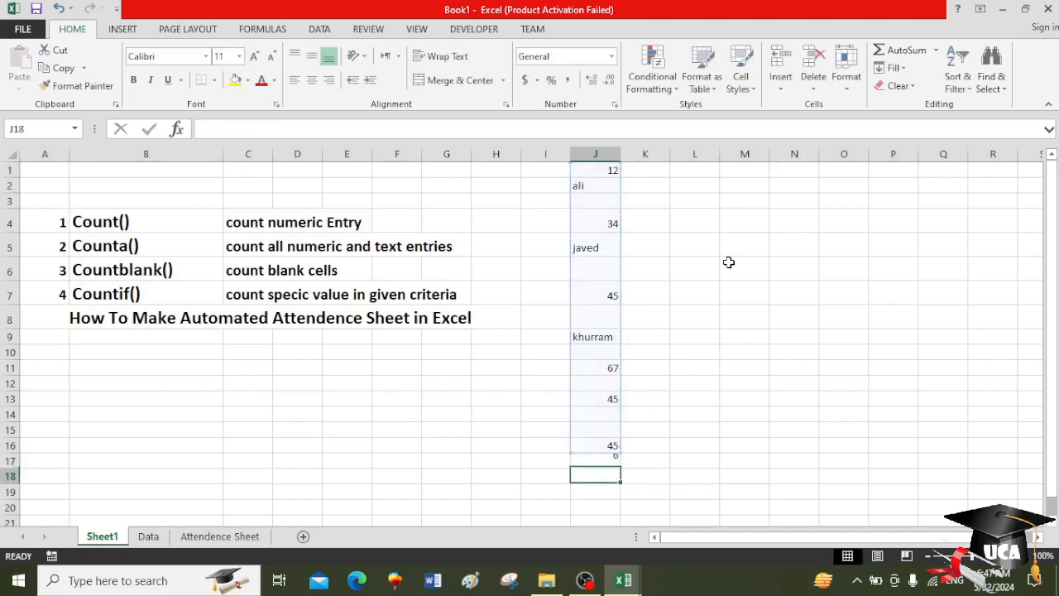
pyautogui.press('Up')
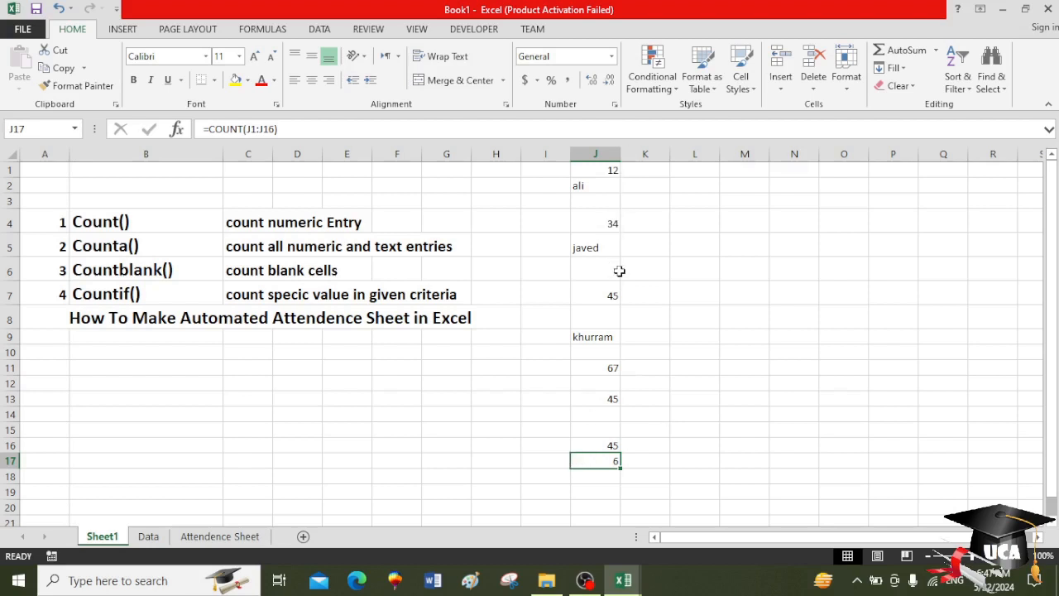
# Count all numeric and text entries of J1:J16 in cell K17 with a COUNTA formula.
pyautogui.click(645, 462)
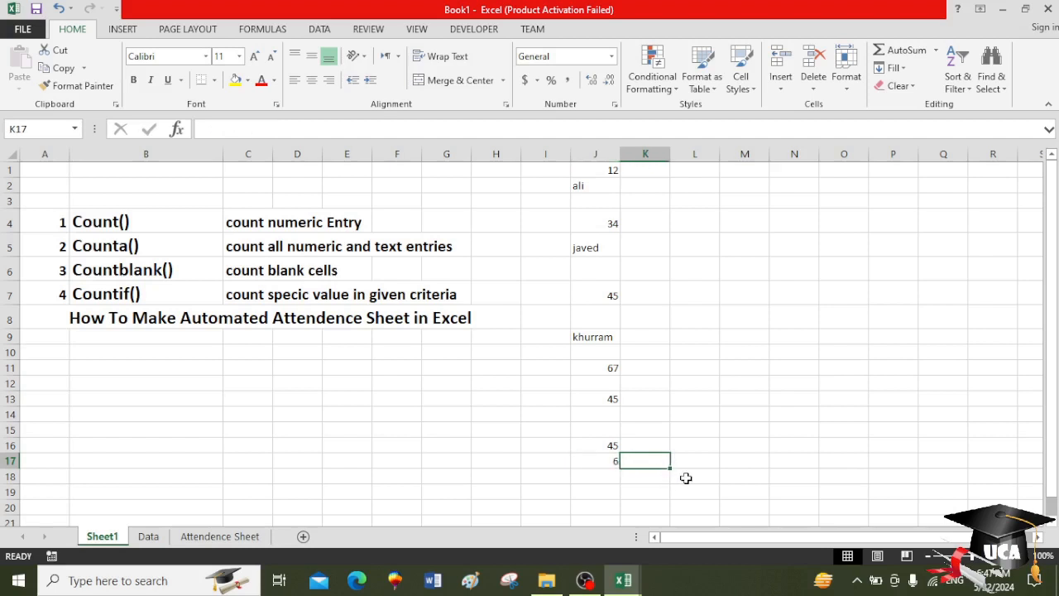
pyautogui.write('=count')
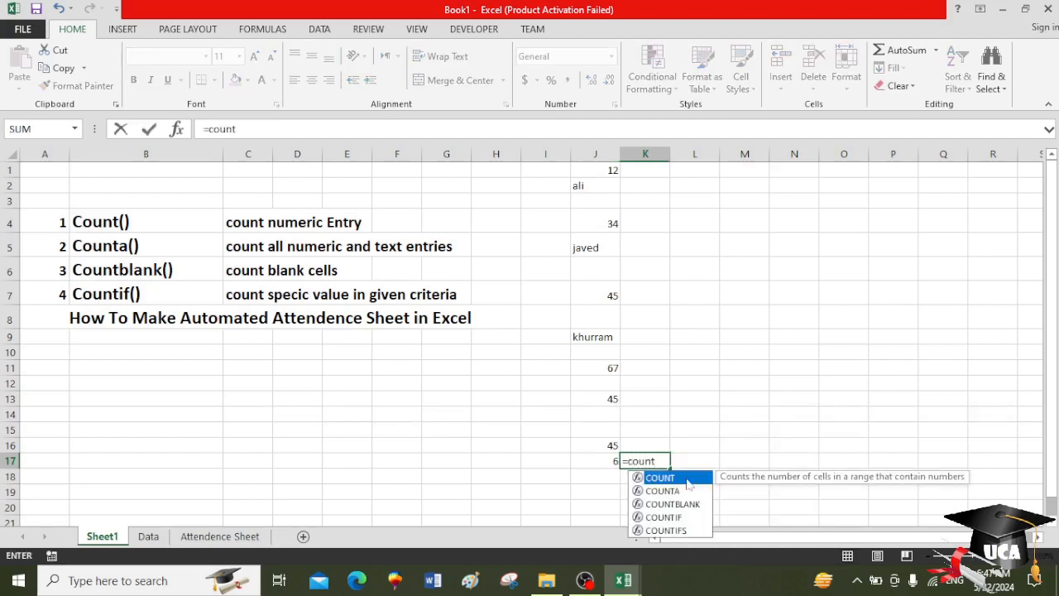
pyautogui.write('a')
pyautogui.press('Tab')
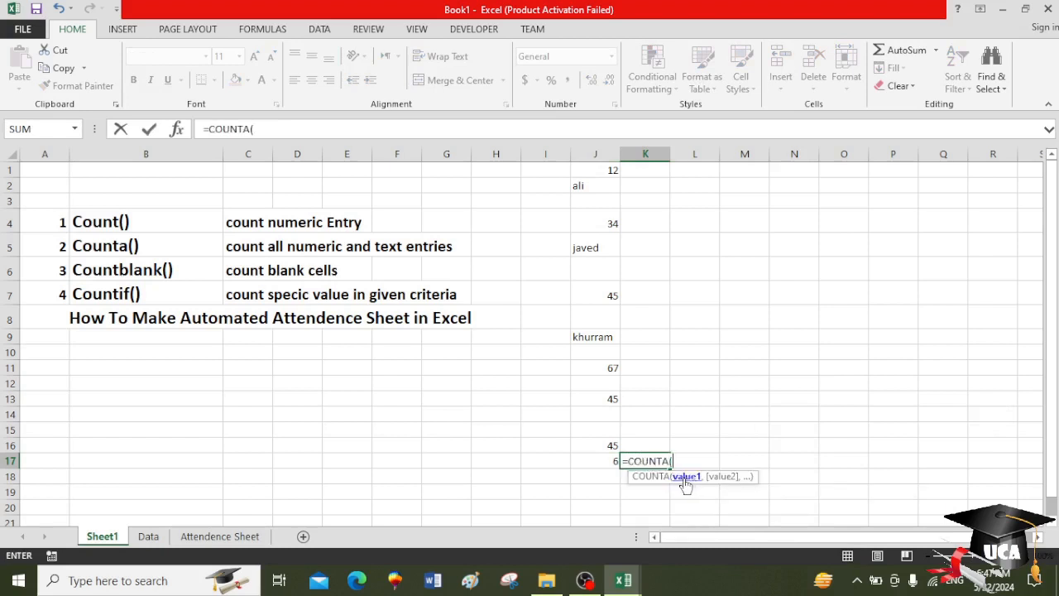
pyautogui.click(593, 172)
pyautogui.moveTo(592, 172); pyautogui.dragTo(574, 446)
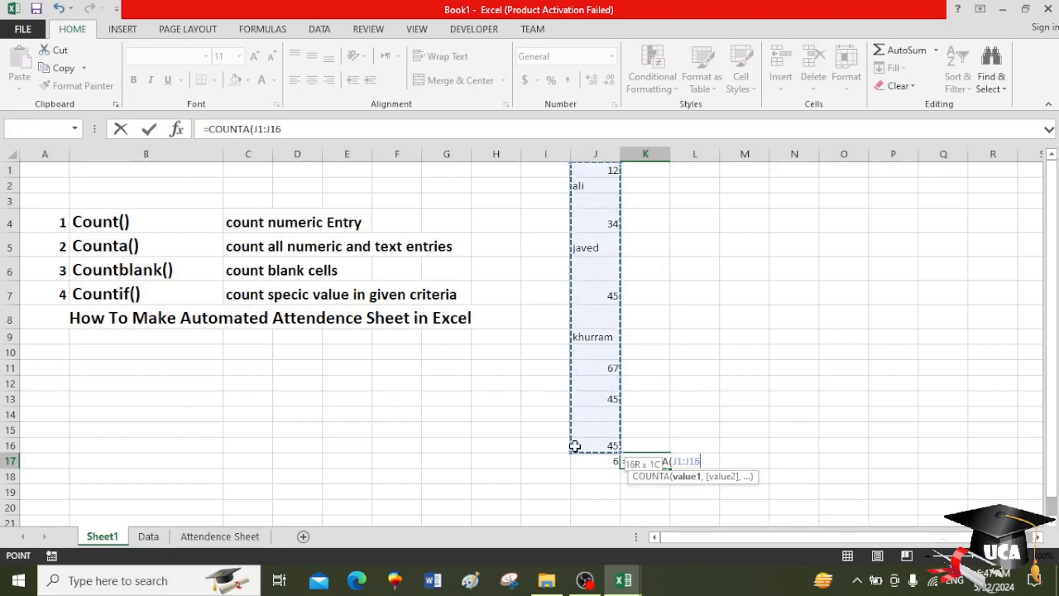
pyautogui.press('Return')
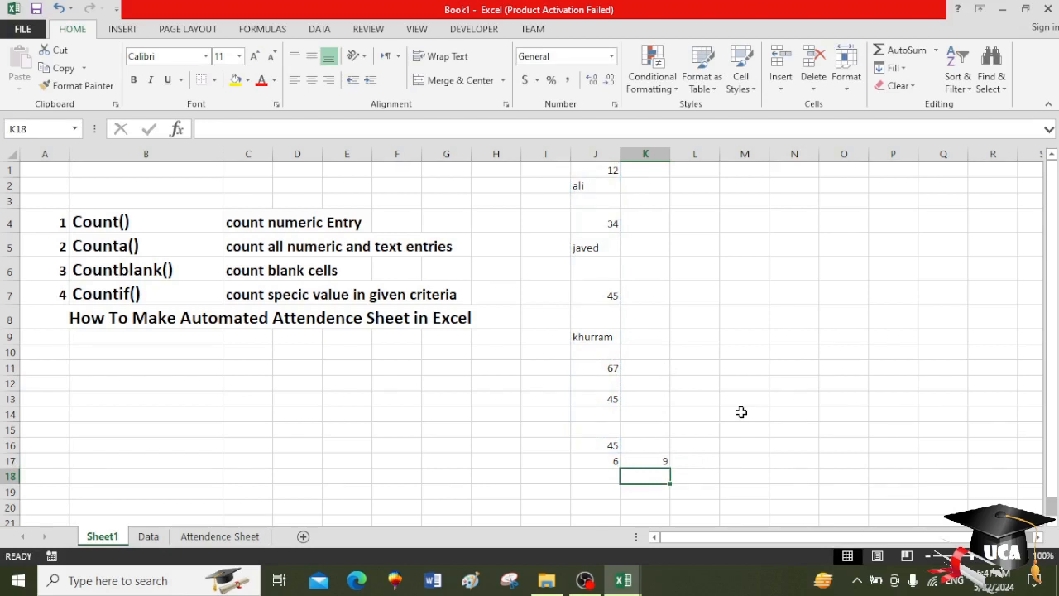
# Count the empty cells of J1:J16 in cell L17 with a COUNTBLANK formula.
pyautogui.click(710, 460)
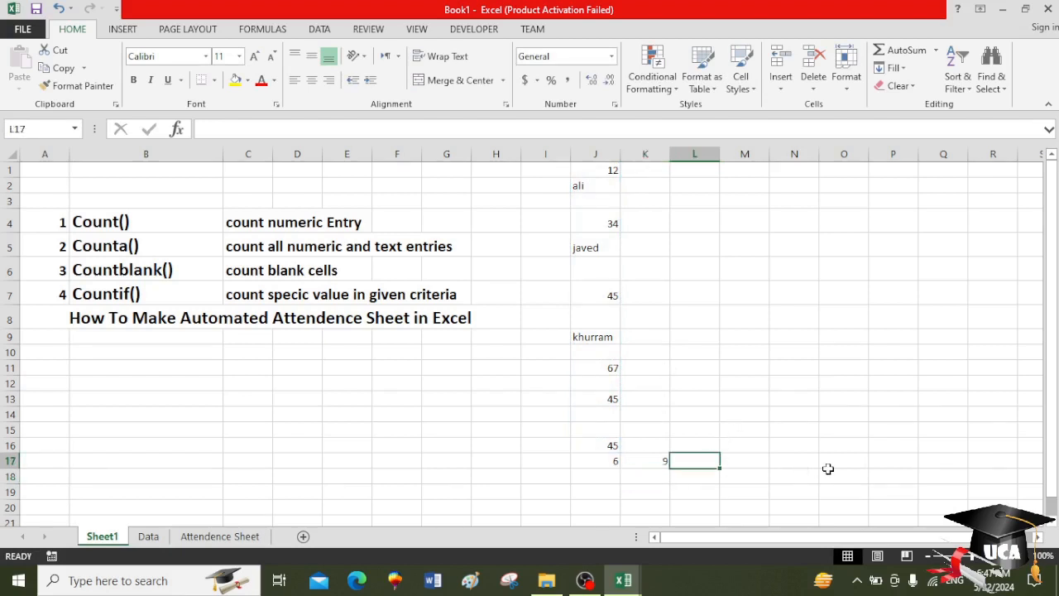
pyautogui.write('=coun')
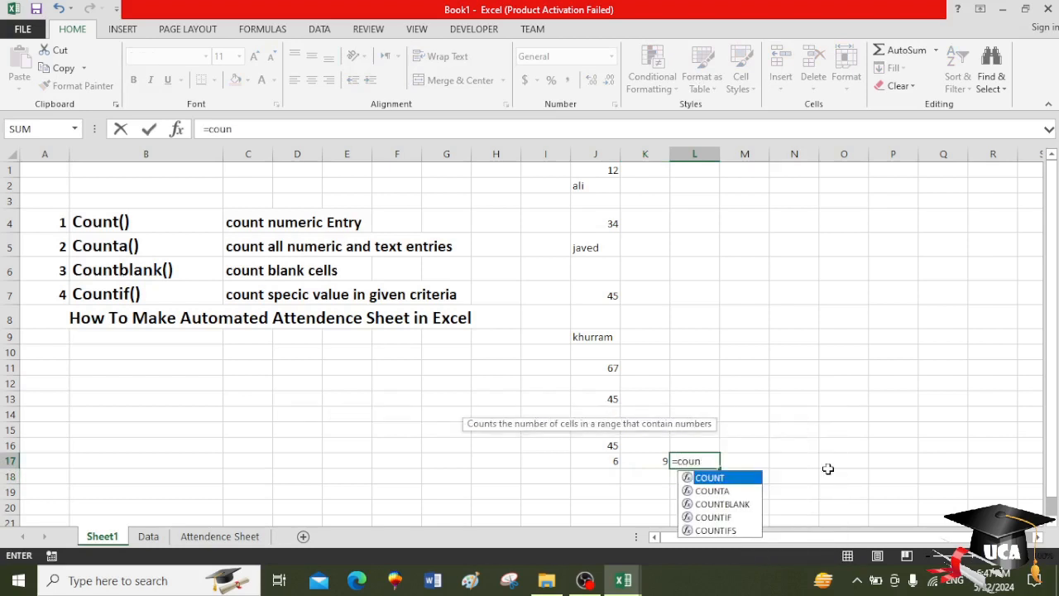
pyautogui.press('Down')
pyautogui.press('Down')
pyautogui.press('Tab')
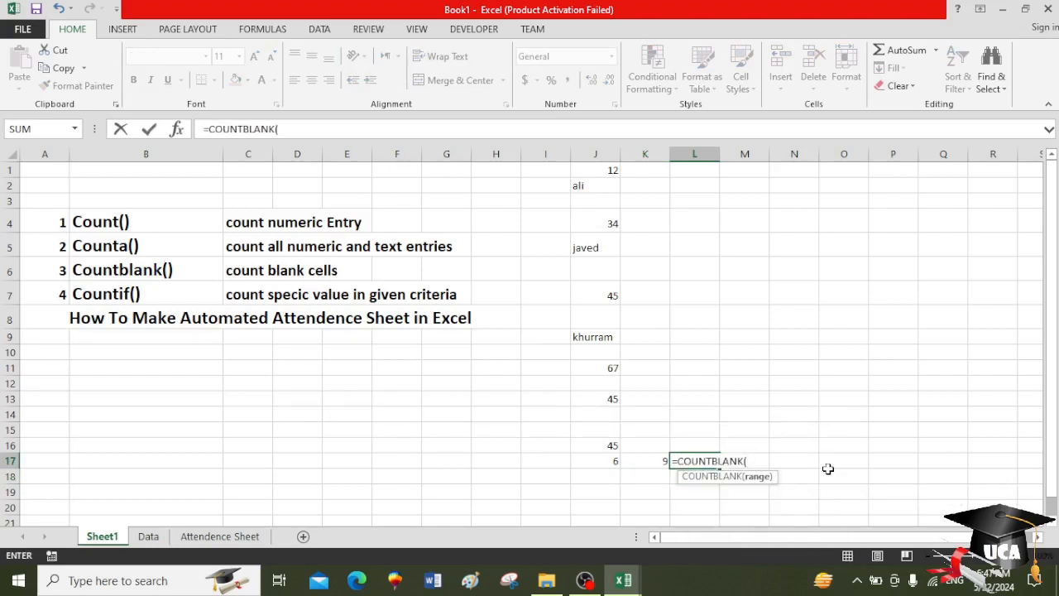
pyautogui.click(604, 171)
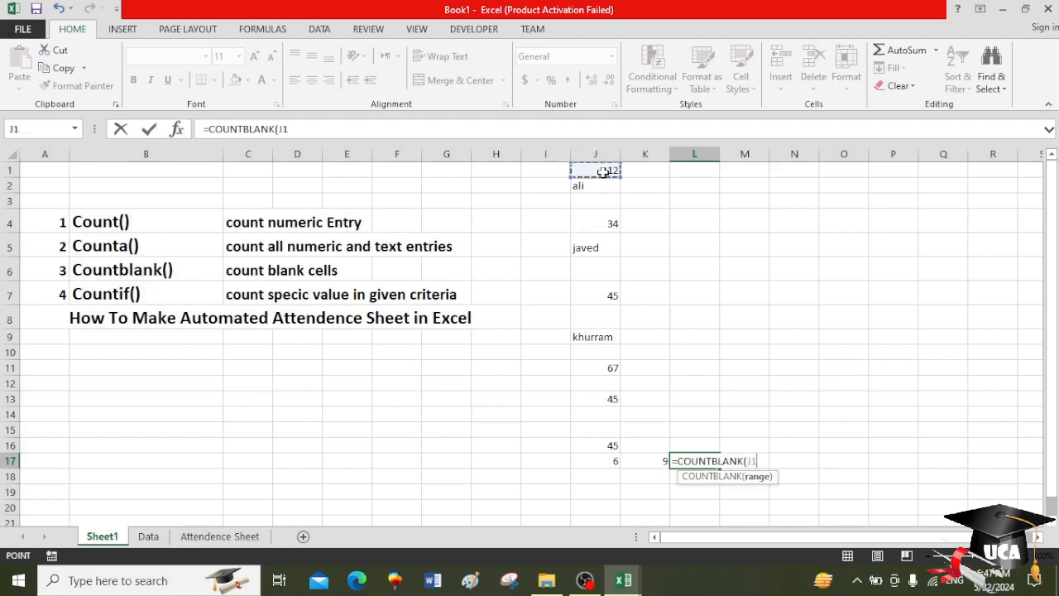
pyautogui.moveTo(604, 171); pyautogui.dragTo(586, 437)
pyautogui.press('Return')
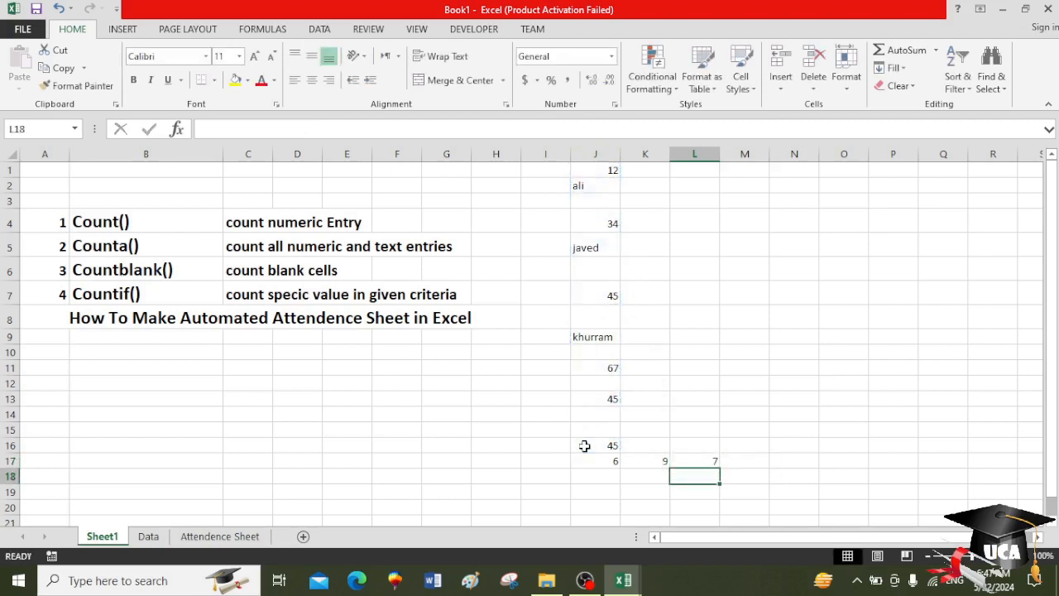
pyautogui.click(708, 465)
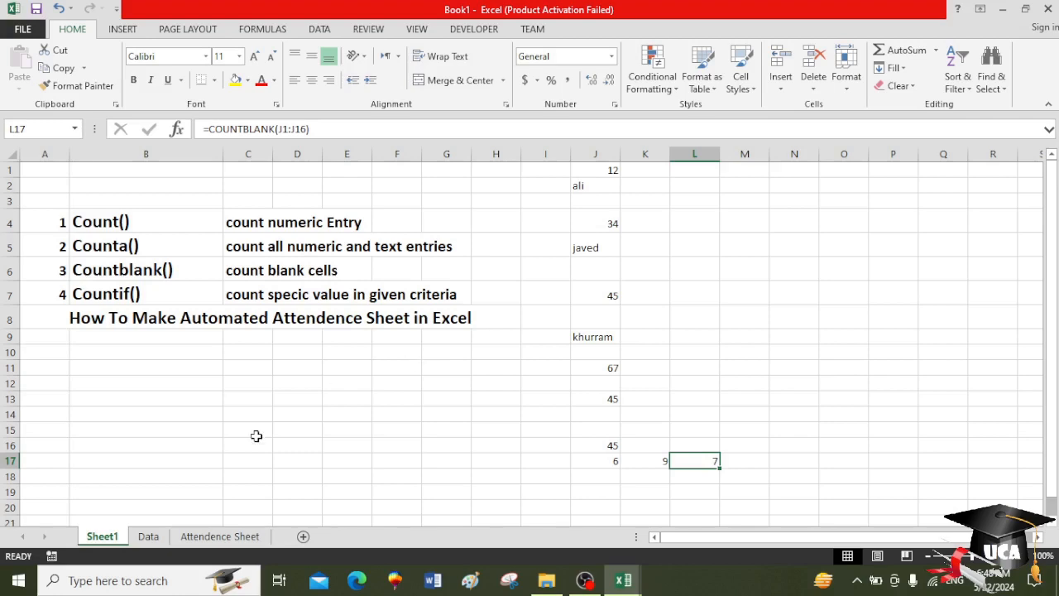
# Look over the Data and Attendence Sheet worksheets, and switch to the student data workbook.
pyautogui.click(152, 536)
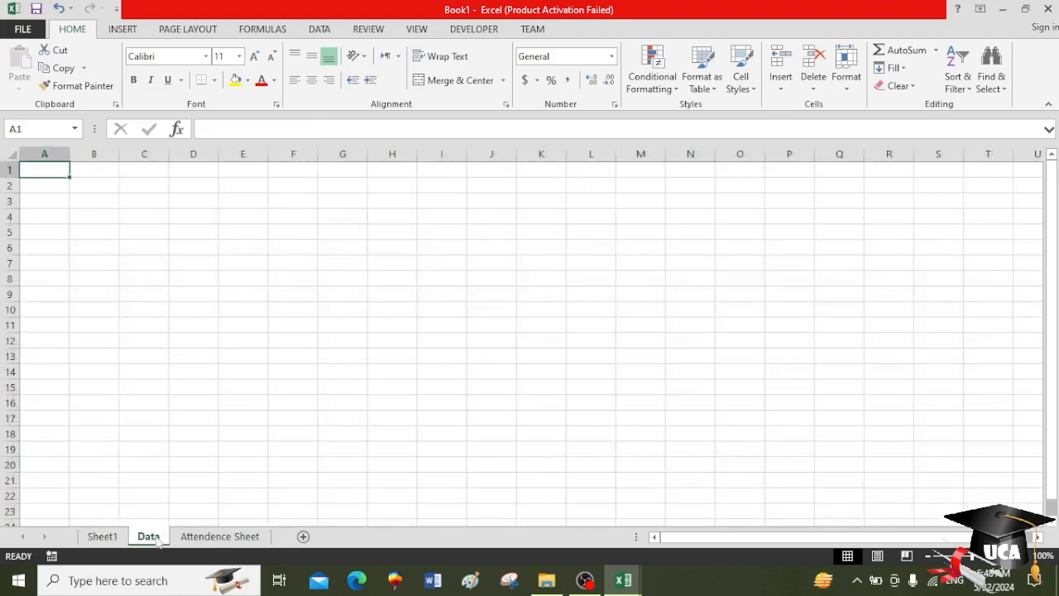
pyautogui.click(199, 538)
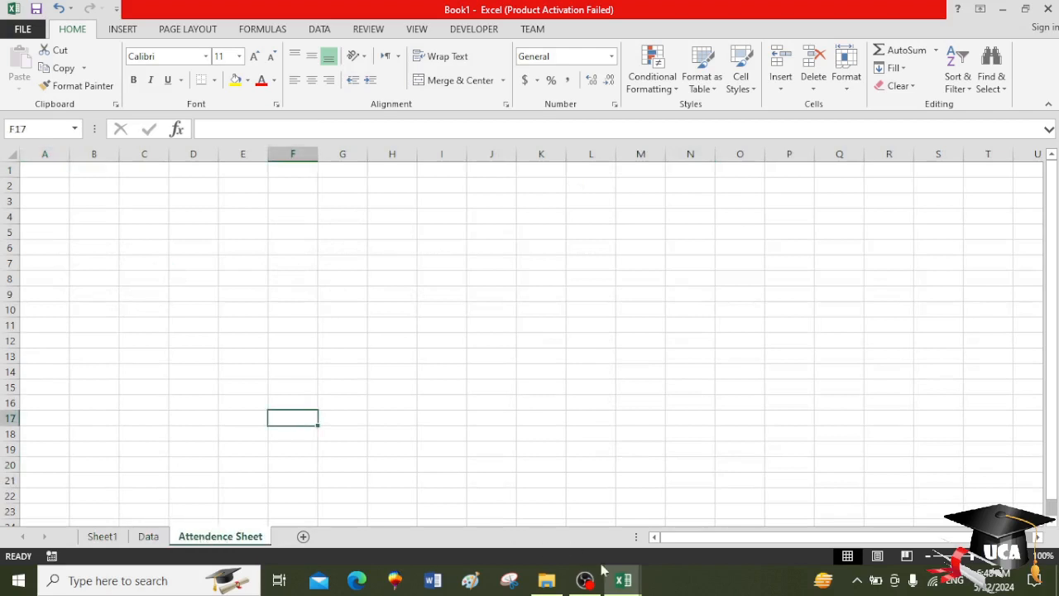
pyautogui.moveTo(622, 579)
pyautogui.click(710, 509)
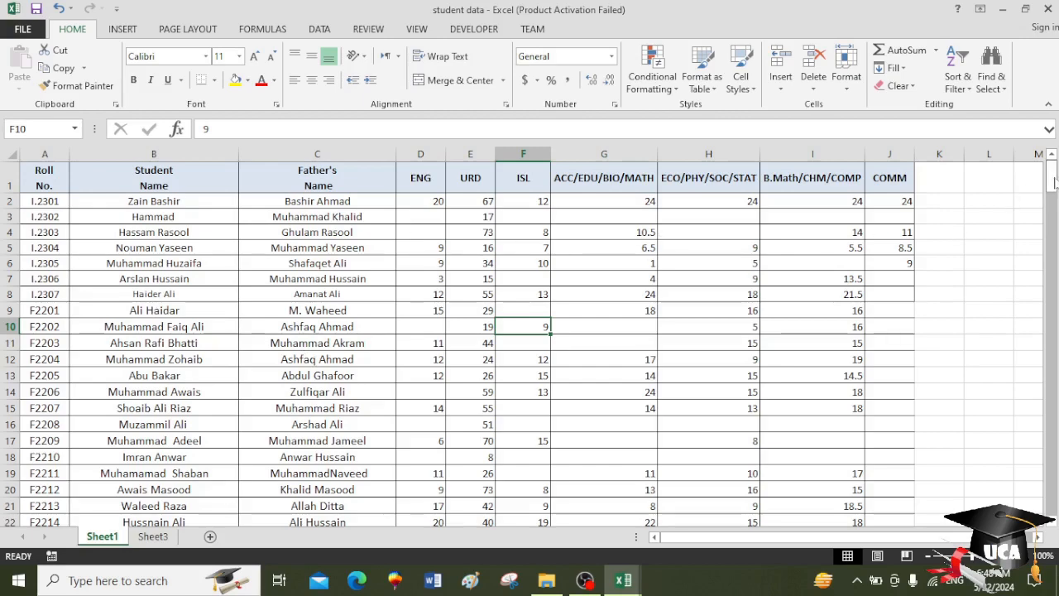
# Examine the student records down to the last row and the filled and blank marks in the ENG column.
pyautogui.moveTo(1054, 182); pyautogui.dragTo(1052, 526)
pyautogui.click(1052, 527)
pyautogui.click(1052, 526)
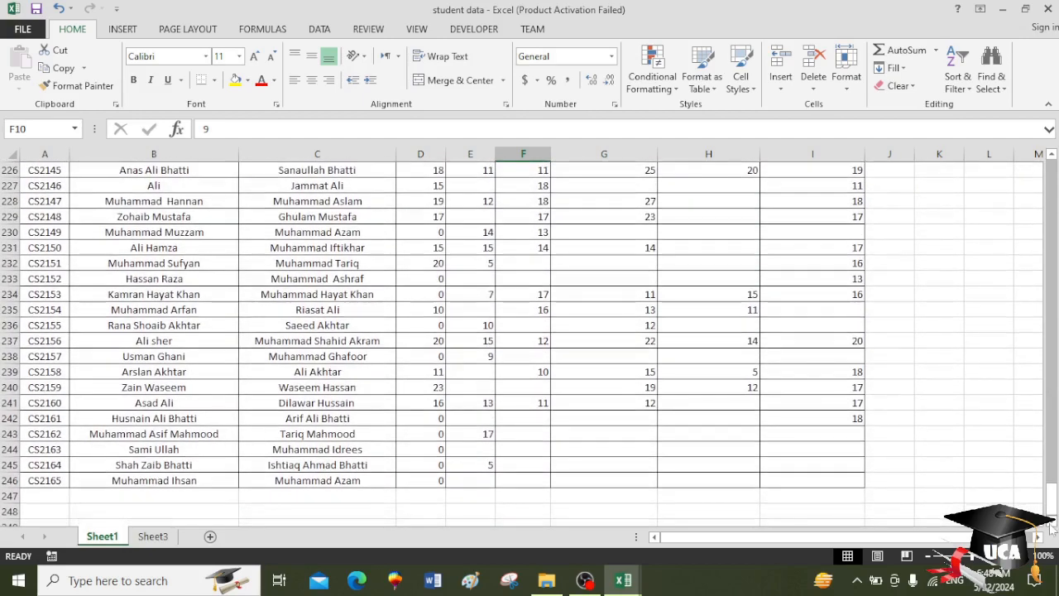
pyautogui.moveTo(47, 480); pyautogui.dragTo(511, 464)
pyautogui.moveTo(1053, 486); pyautogui.dragTo(1053, 161)
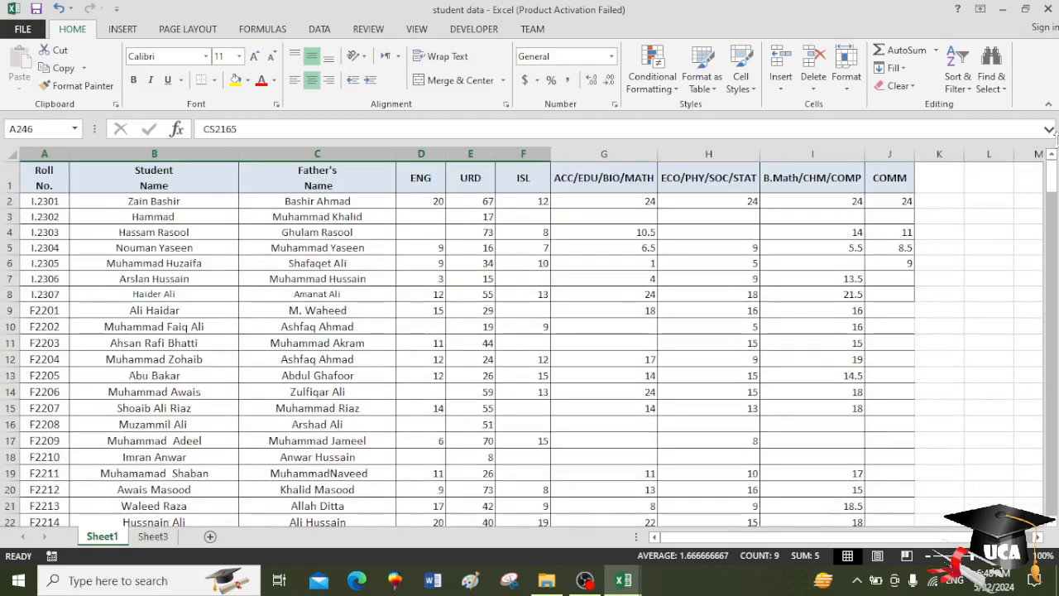
pyautogui.click(422, 178)
pyautogui.click(420, 212)
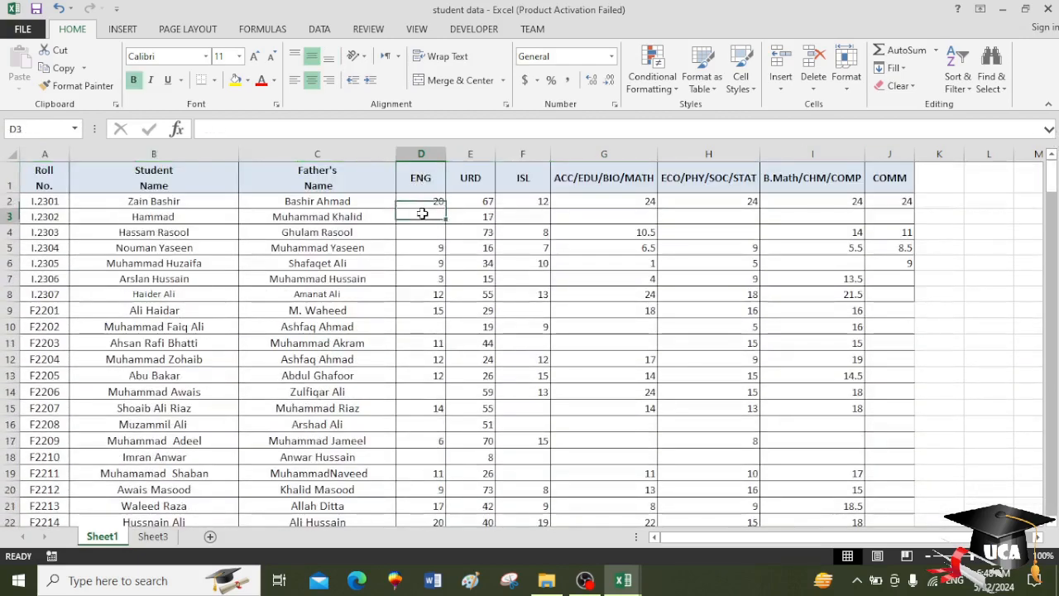
pyautogui.click(422, 200)
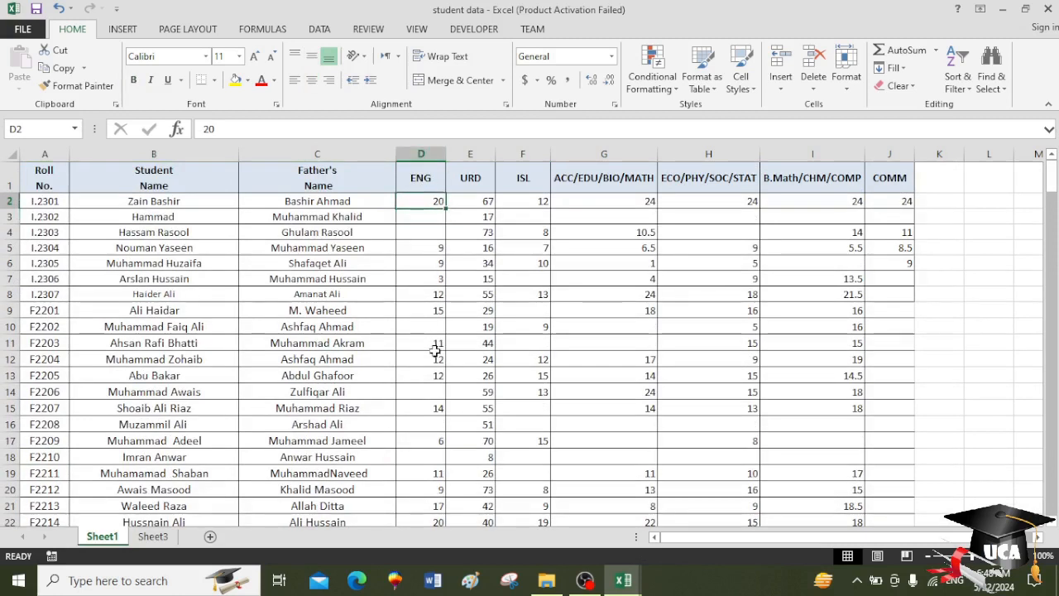
pyautogui.click(433, 219)
pyautogui.click(430, 232)
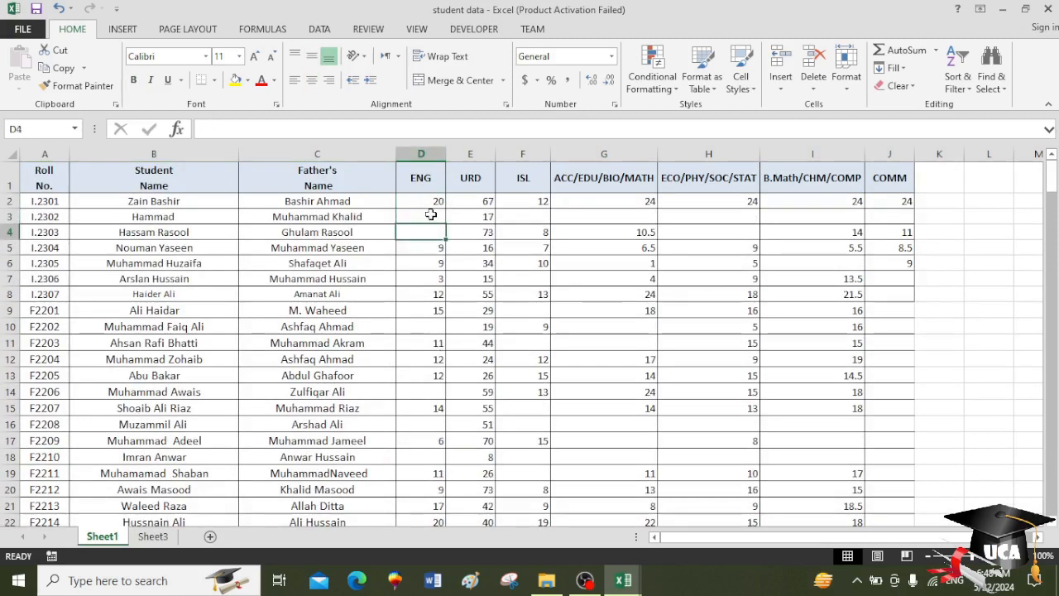
# Insert an empty row above the headers and count the blank ENG marks from D3 down with COUNTBLANK in D1.
pyautogui.rightClick(12, 180)
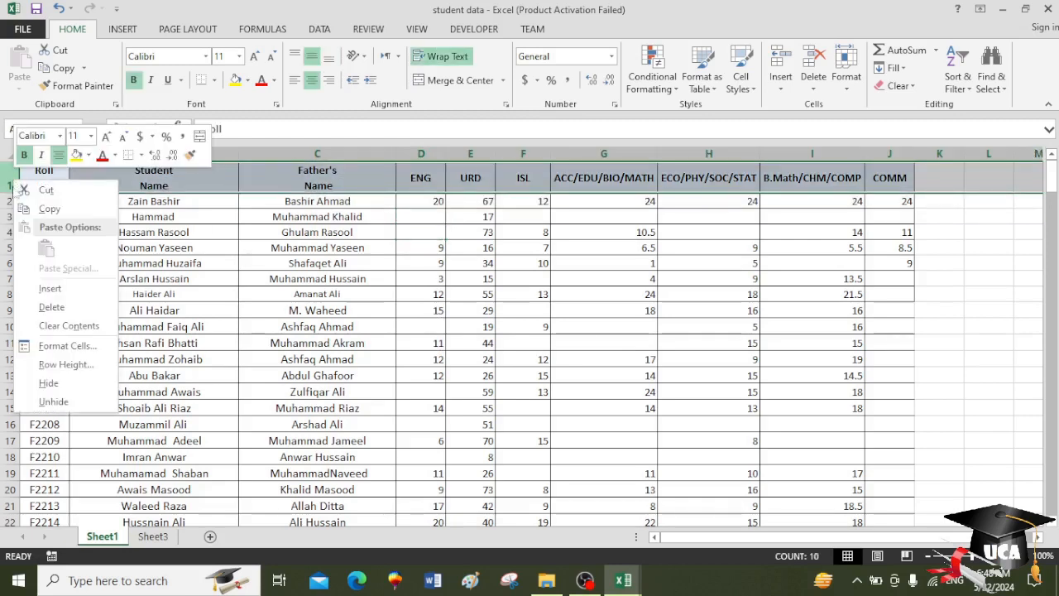
pyautogui.click(50, 288)
pyautogui.click(440, 170)
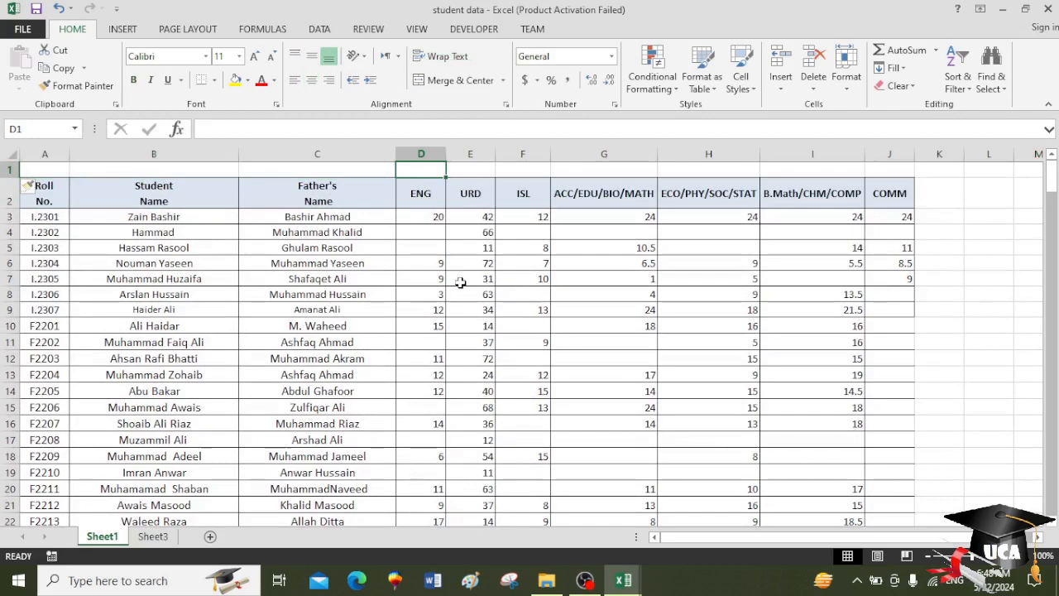
pyautogui.write('=coun')
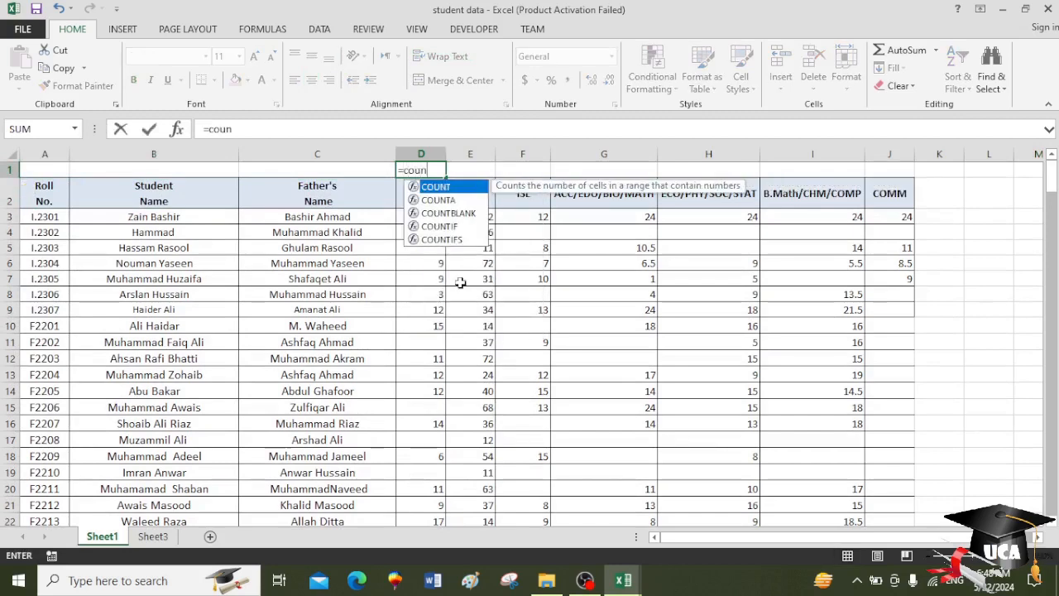
pyautogui.write('tb')
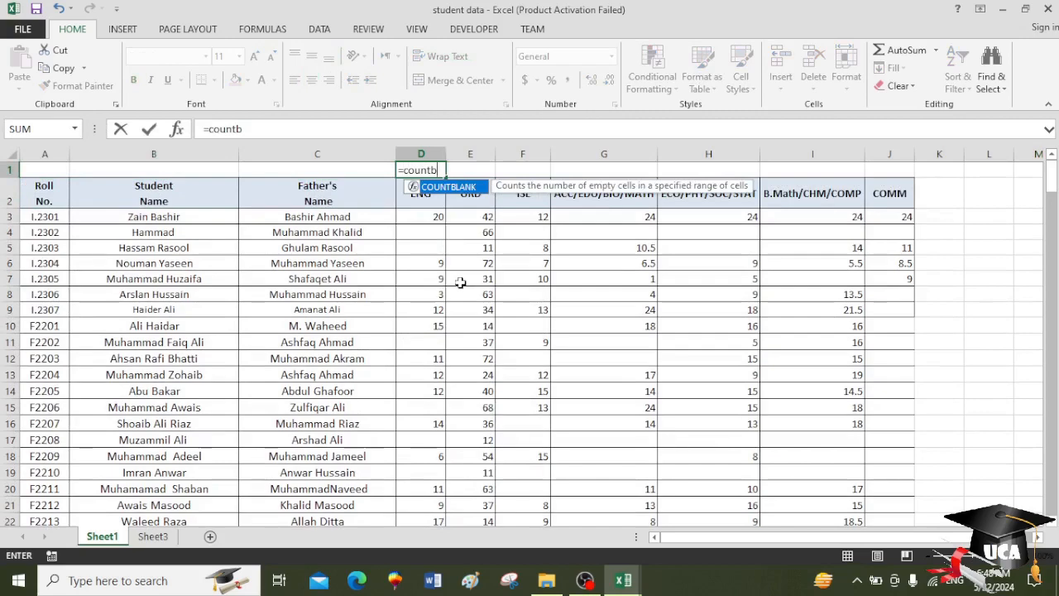
pyautogui.press('Tab')
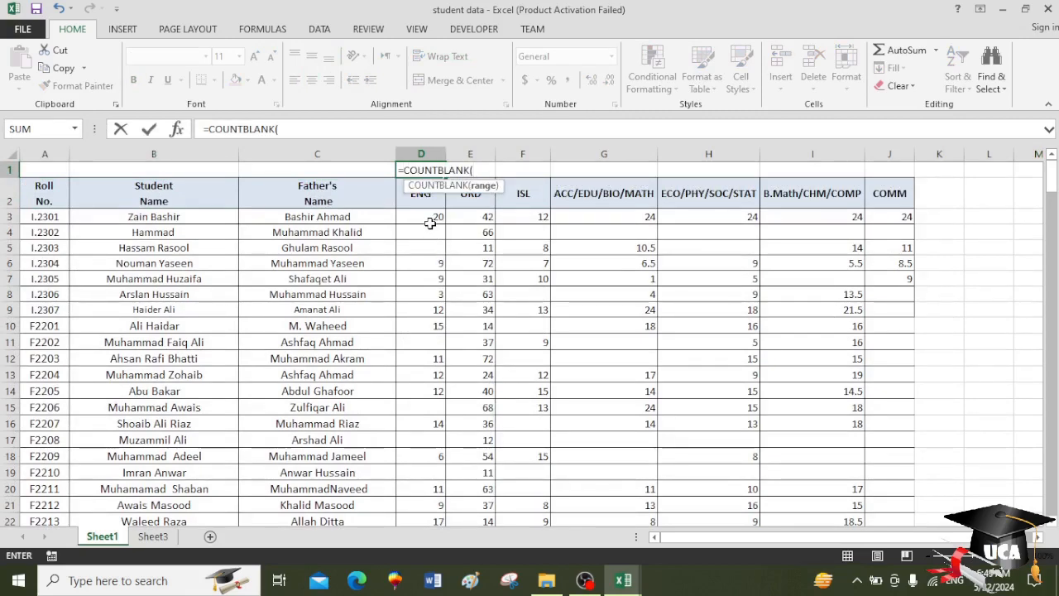
pyautogui.moveTo(430, 219); pyautogui.dragTo(428, 487)
pyautogui.press('Return')
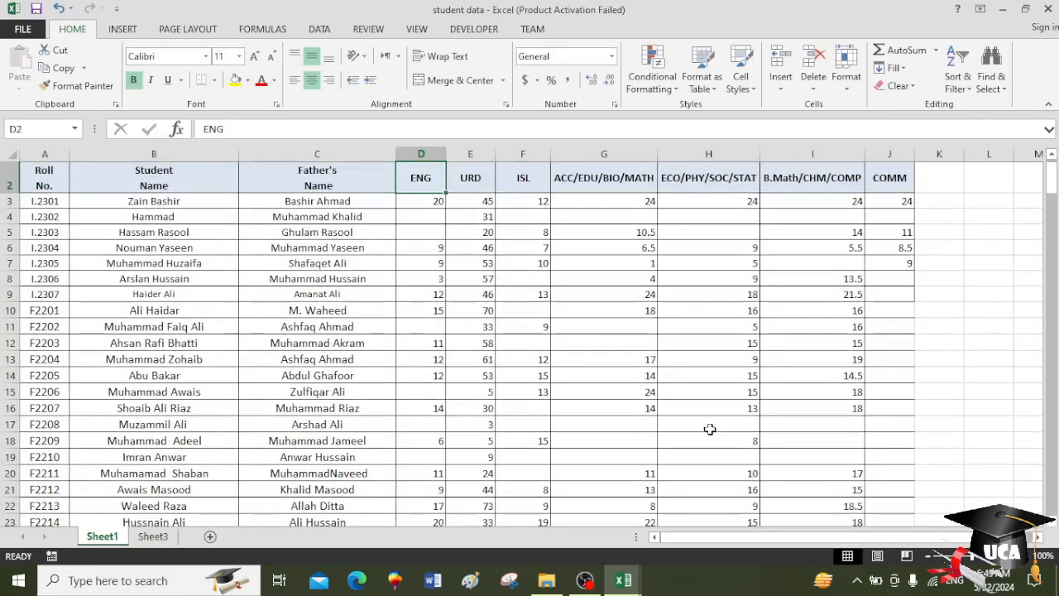
# Review the COUNTBLANK formula in D1 against the filled and blank cells of the ENG column.
pyautogui.click(1050, 154)
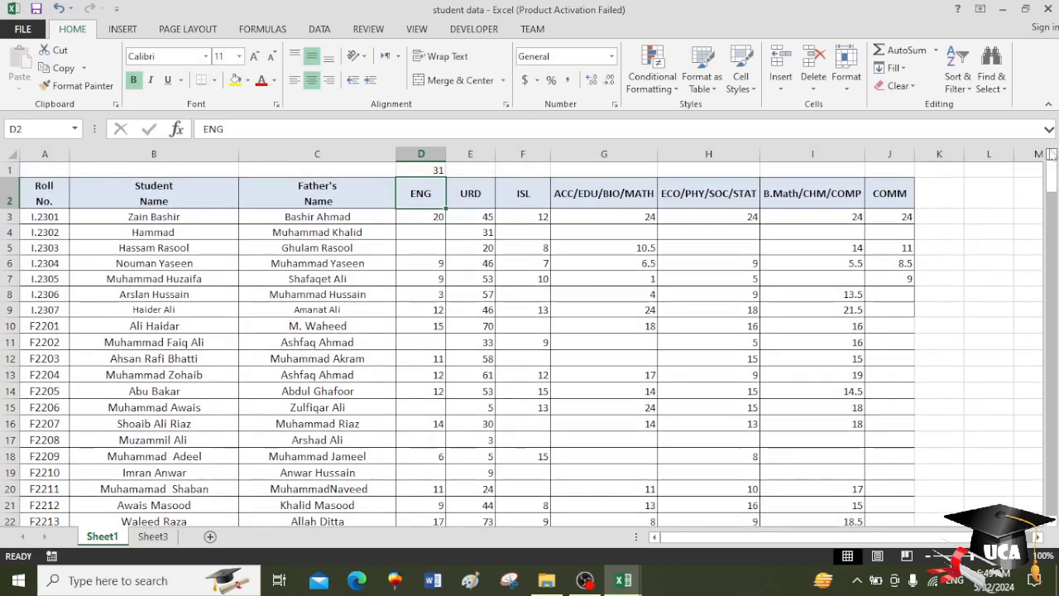
pyautogui.click(416, 232)
pyautogui.click(422, 170)
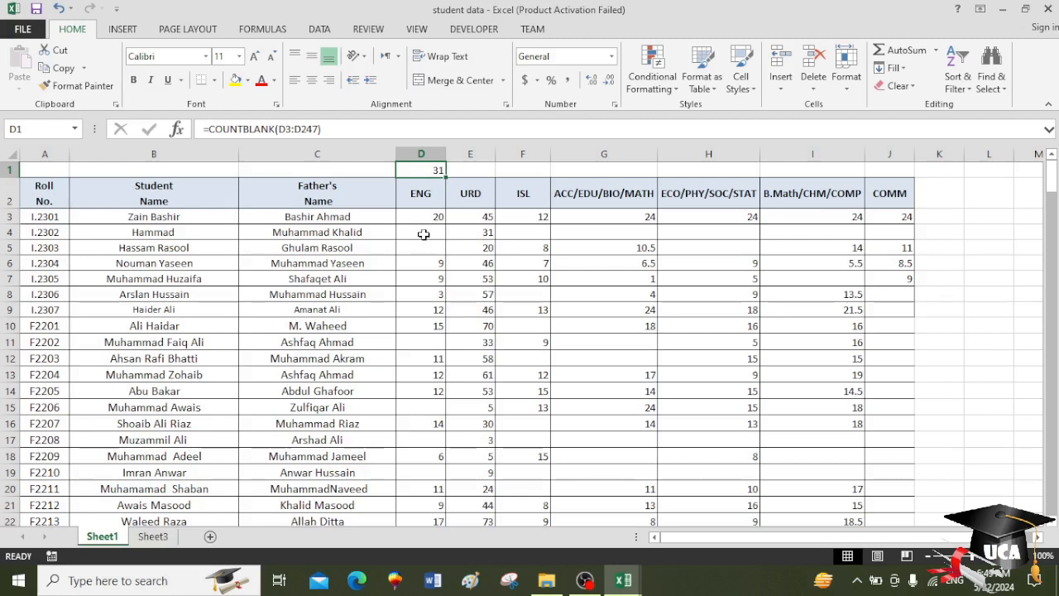
pyautogui.click(471, 172)
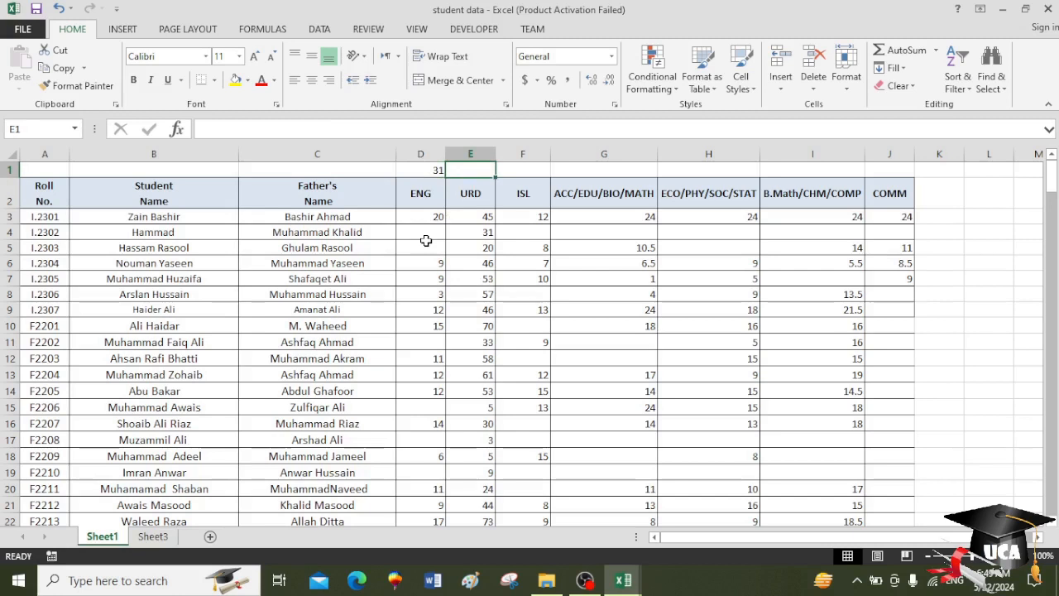
pyautogui.moveTo(423, 216); pyautogui.dragTo(416, 376)
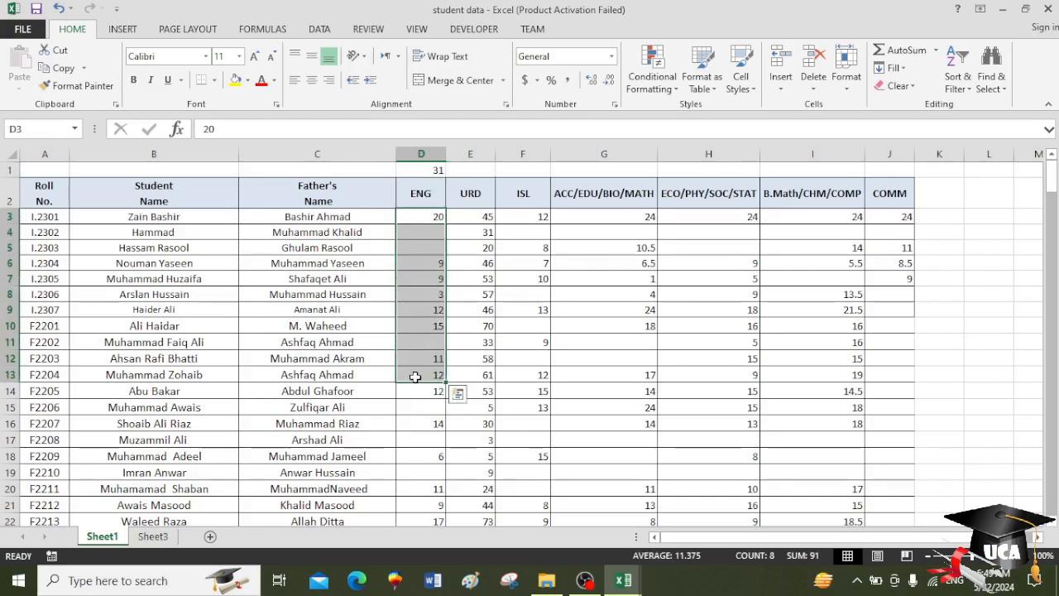
pyautogui.click(470, 169)
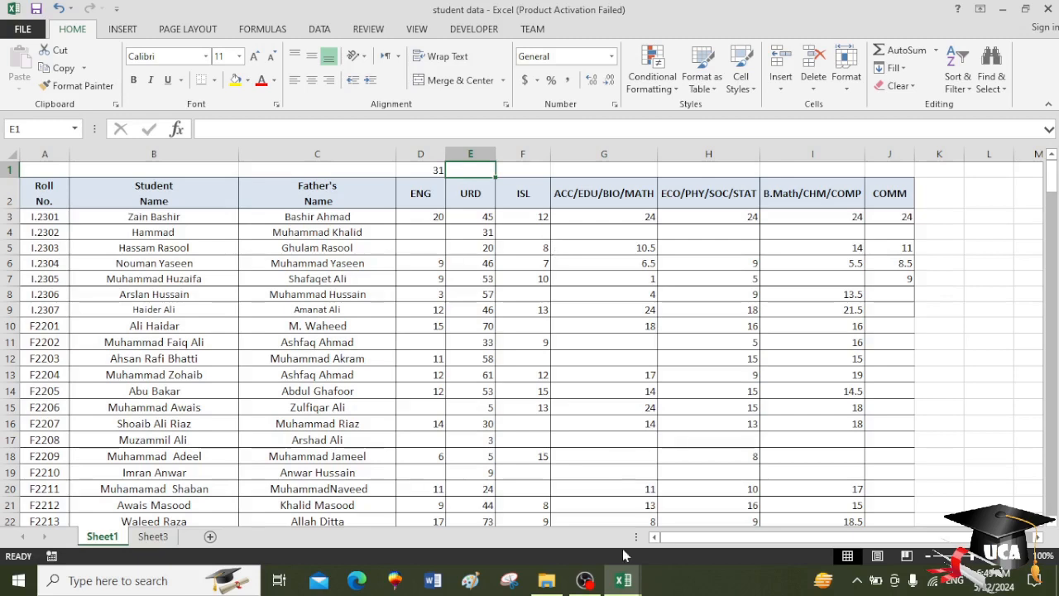
# Switch back to the Book1 workbook and bring up its Sheet1 worksheet with the function list.
pyautogui.click(623, 582)
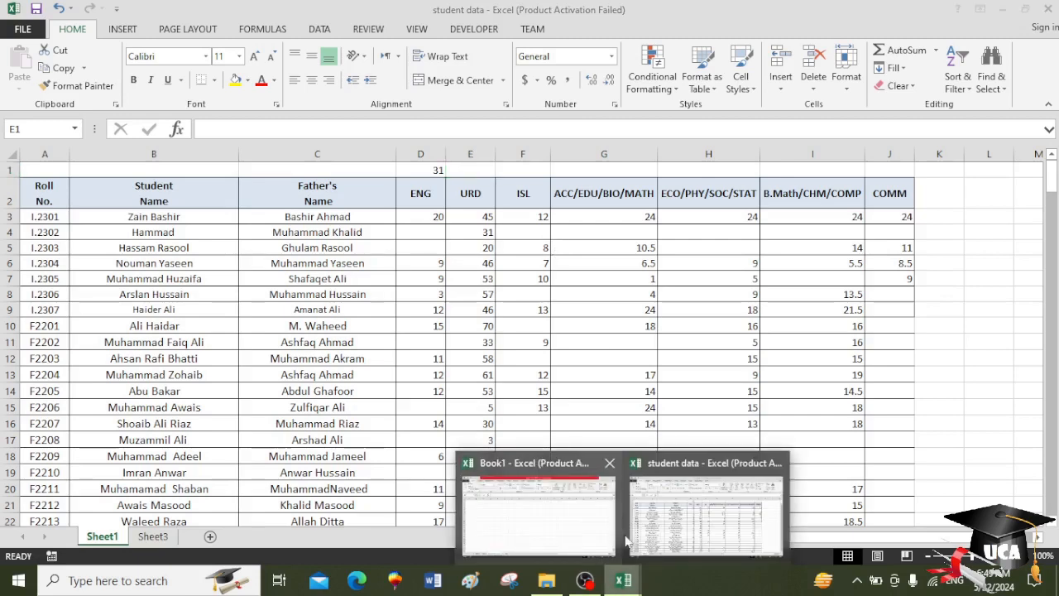
pyautogui.click(582, 525)
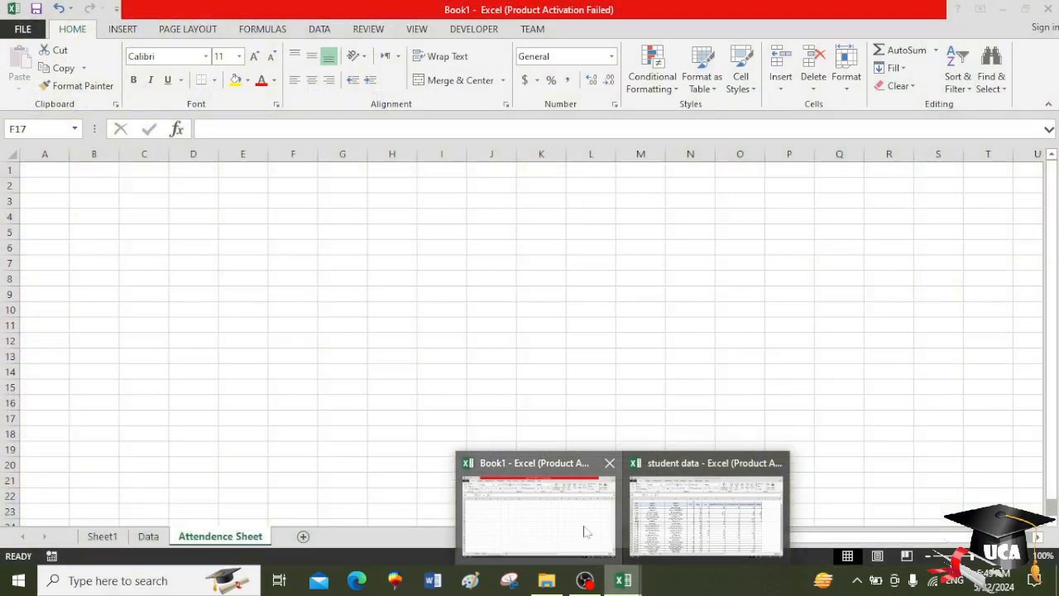
pyautogui.click(122, 538)
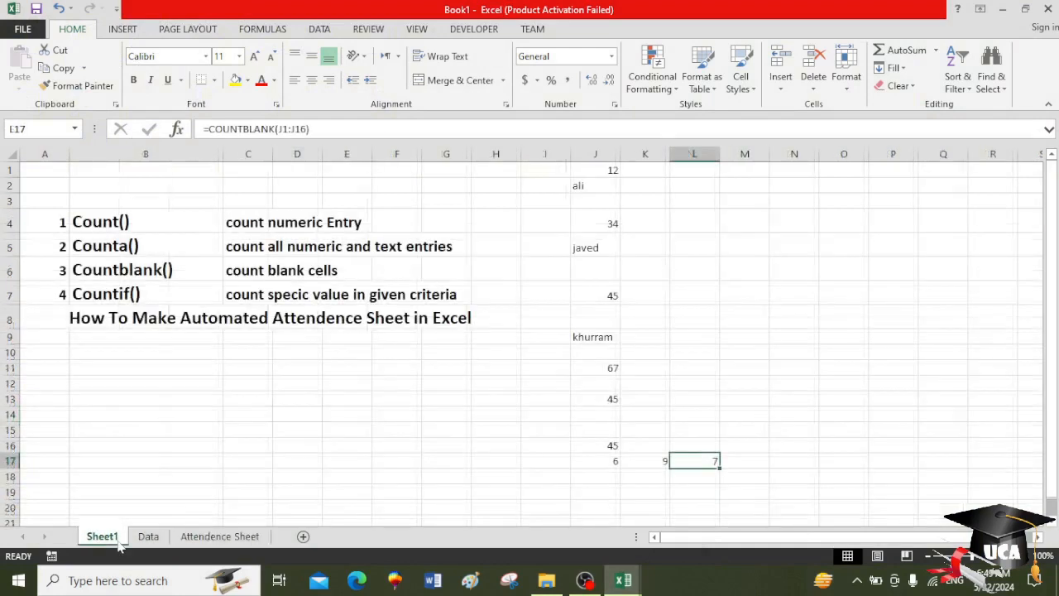
# Enter sample letter grades A, B, A+, C and D down column M from M1, and fill the list through M14.
pyautogui.click(742, 170)
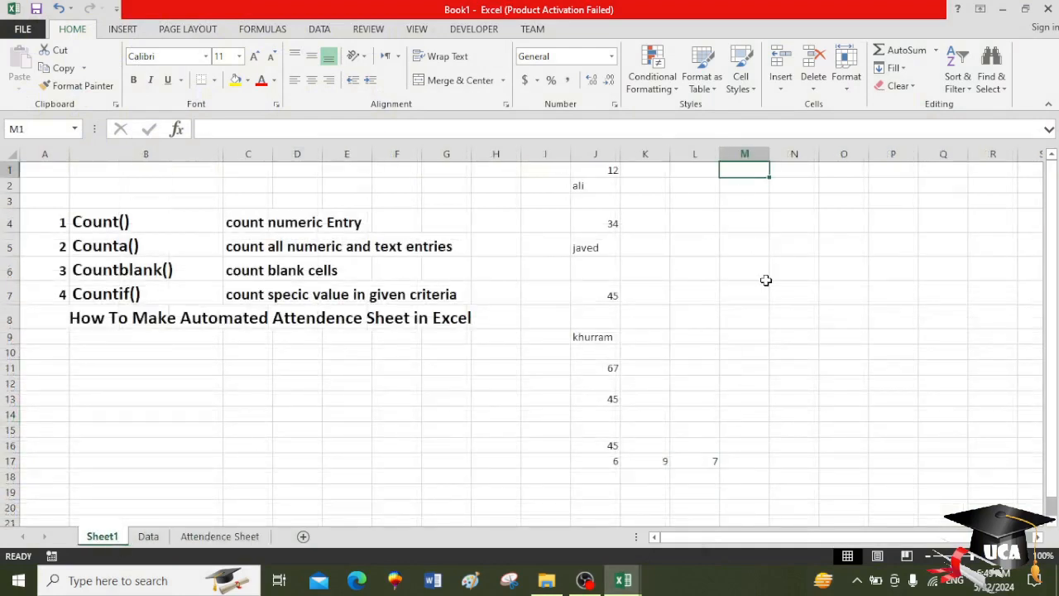
pyautogui.write('A')
pyautogui.press('Return')
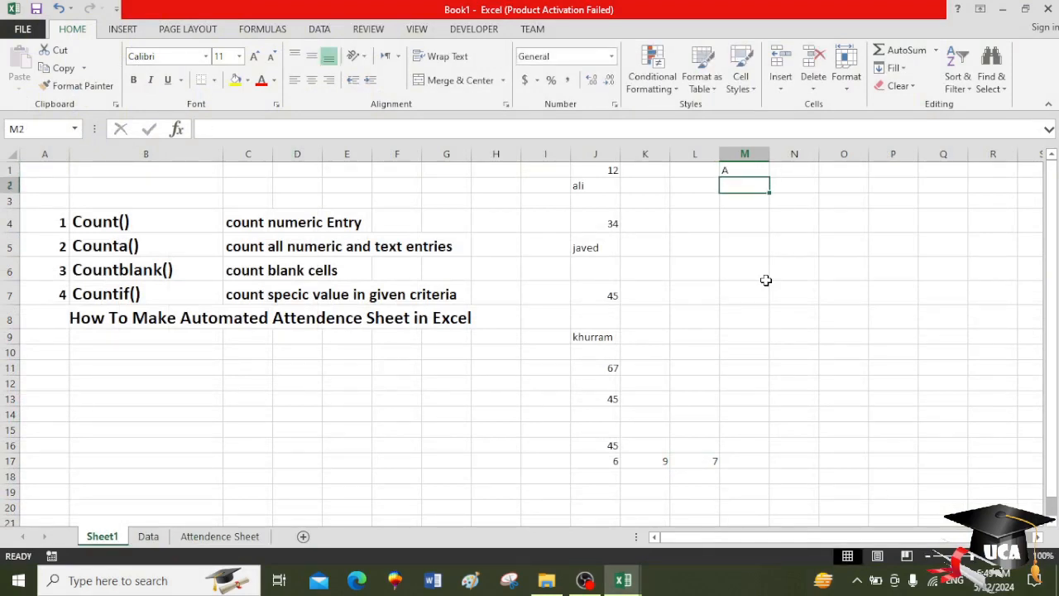
pyautogui.write('B')
pyautogui.press('Return')
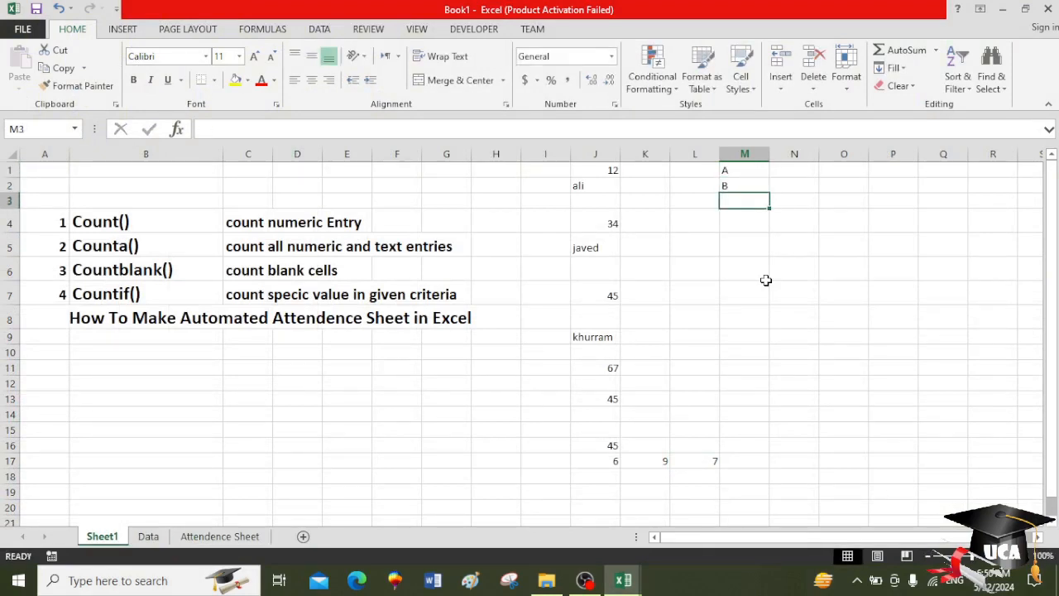
pyautogui.write('A')
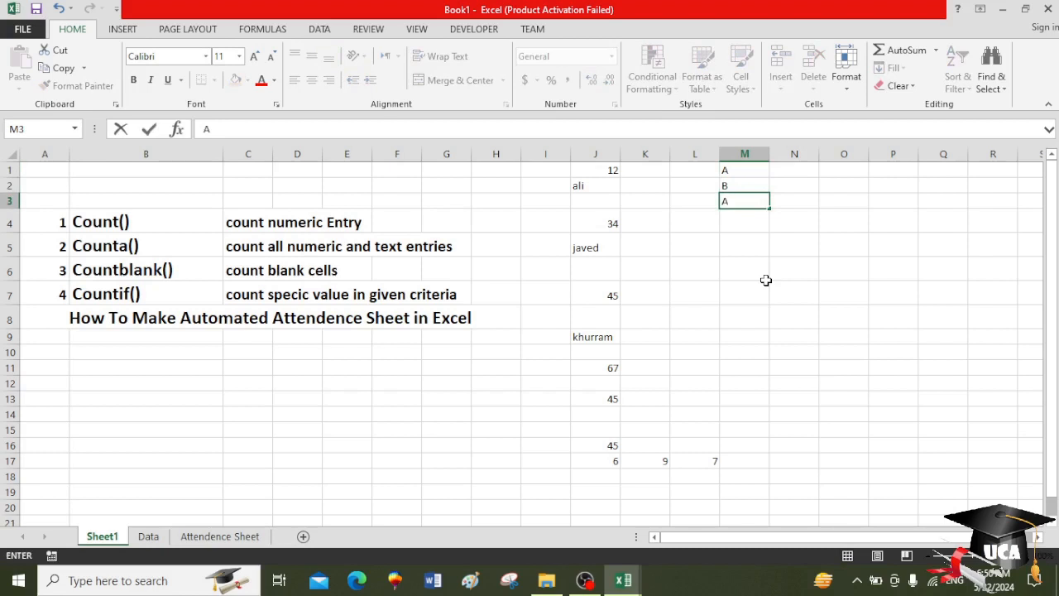
pyautogui.write('+')
pyautogui.press('Return')
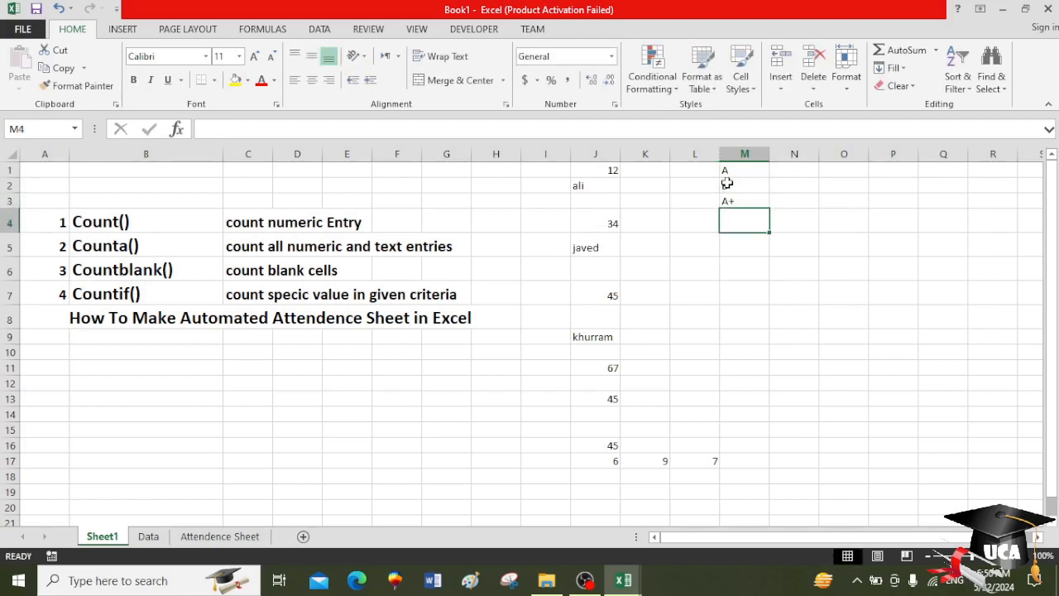
pyautogui.write('C')
pyautogui.press('Return')
pyautogui.write('D')
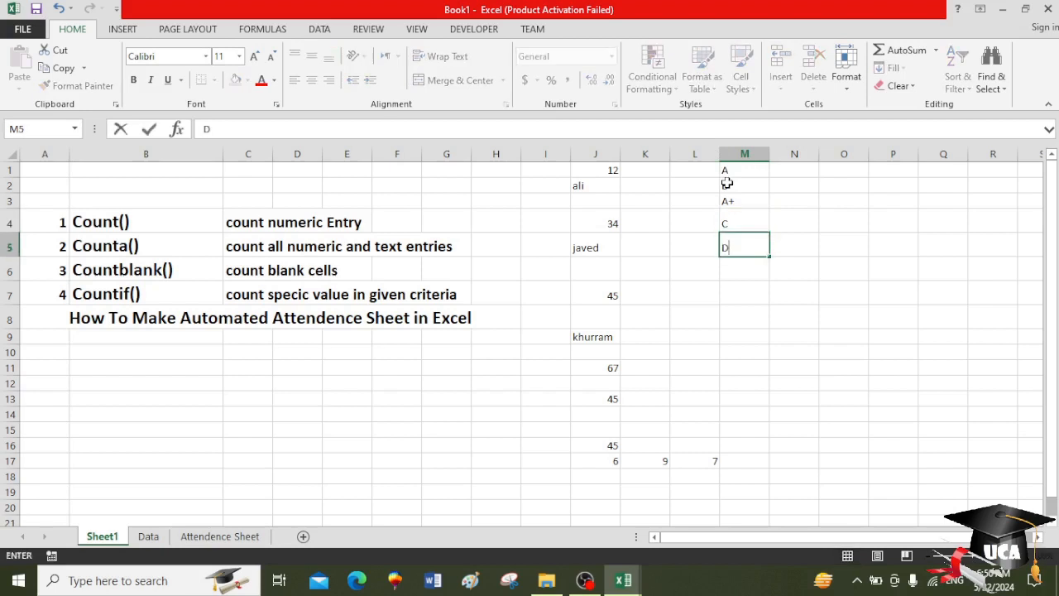
pyautogui.moveTo(741, 171); pyautogui.dragTo(770, 426)
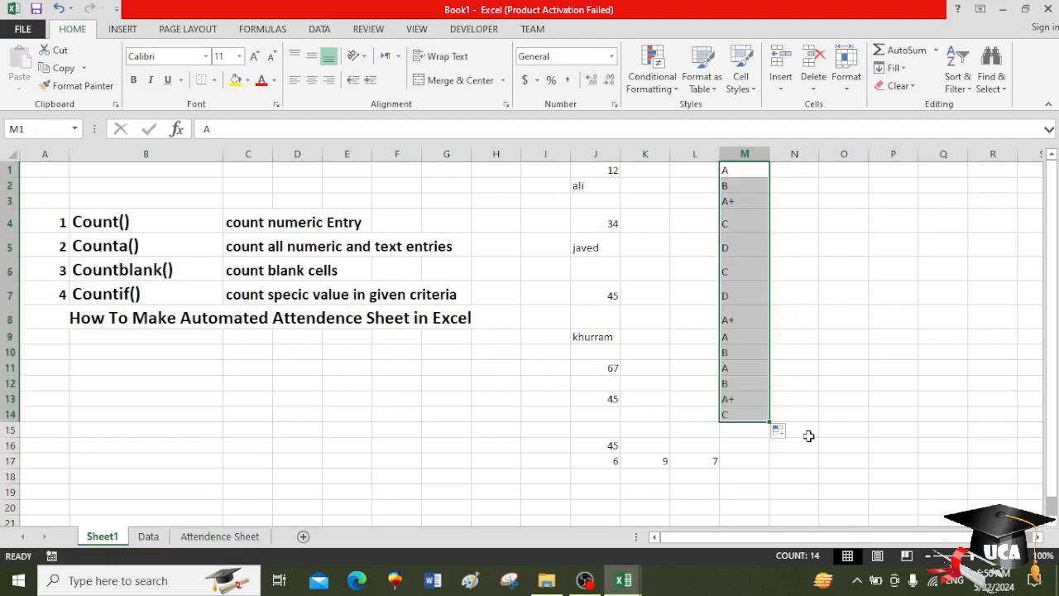
# Count the "A" grades of M1:M14 in cell N14 with a COUNTIF formula, and check the entered formula.
pyautogui.click(807, 415)
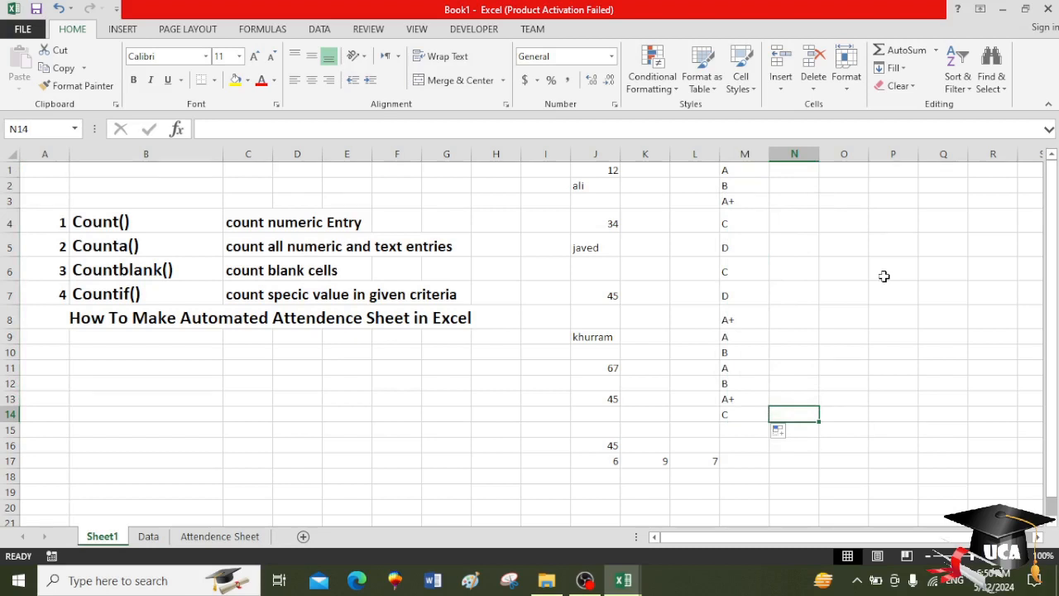
pyautogui.write('=')
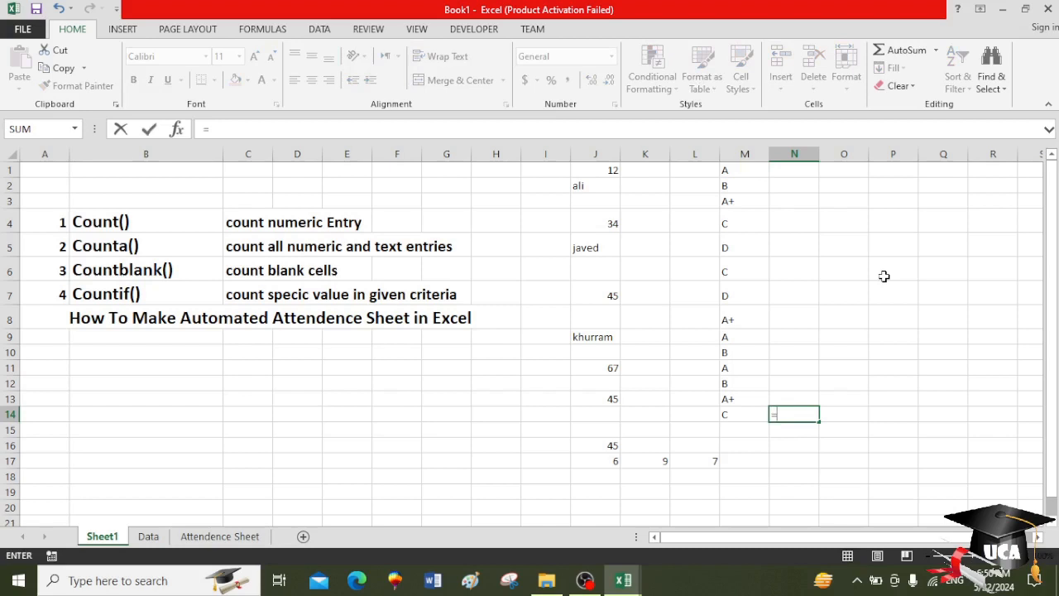
pyautogui.write('countif')
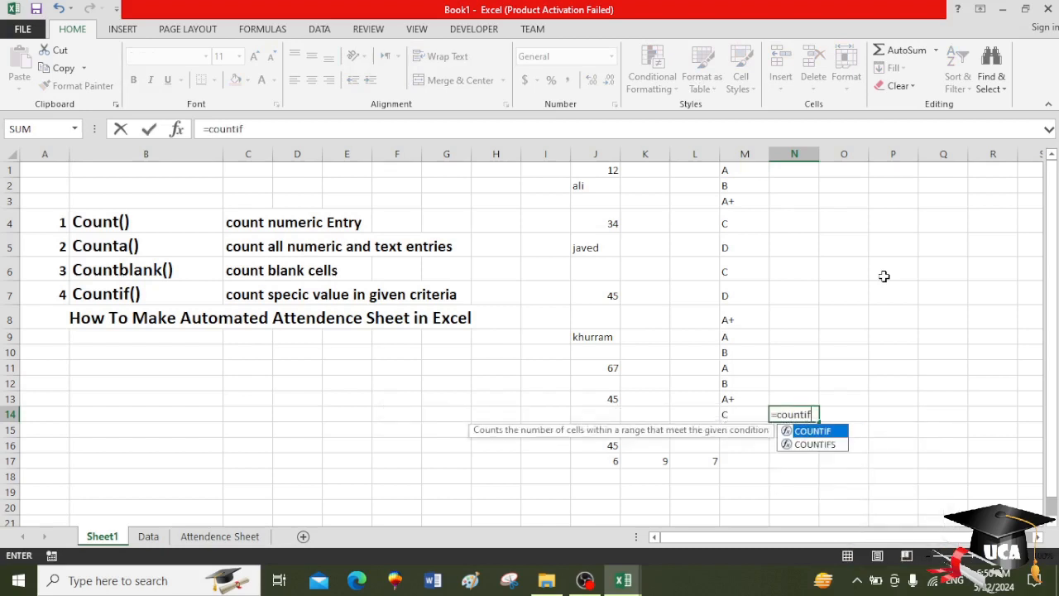
pyautogui.press('Tab')
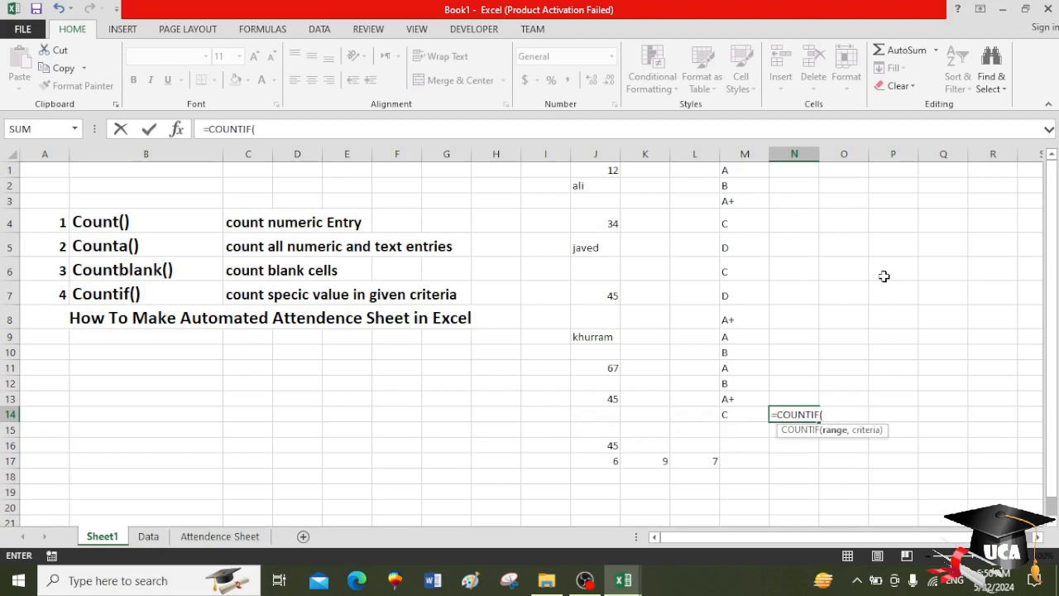
pyautogui.moveTo(749, 170); pyautogui.dragTo(726, 410)
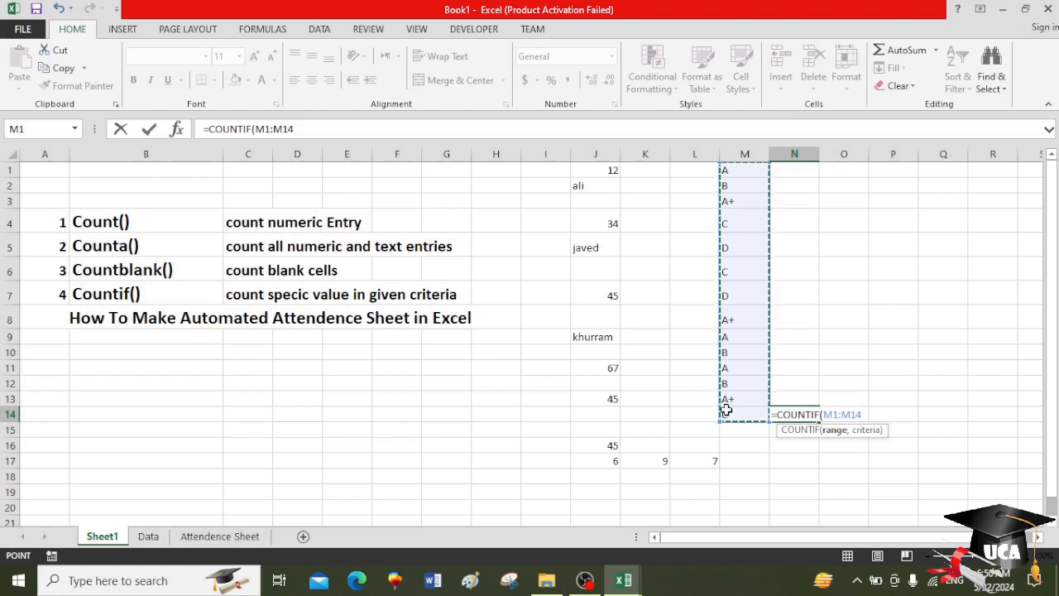
pyautogui.write(',')
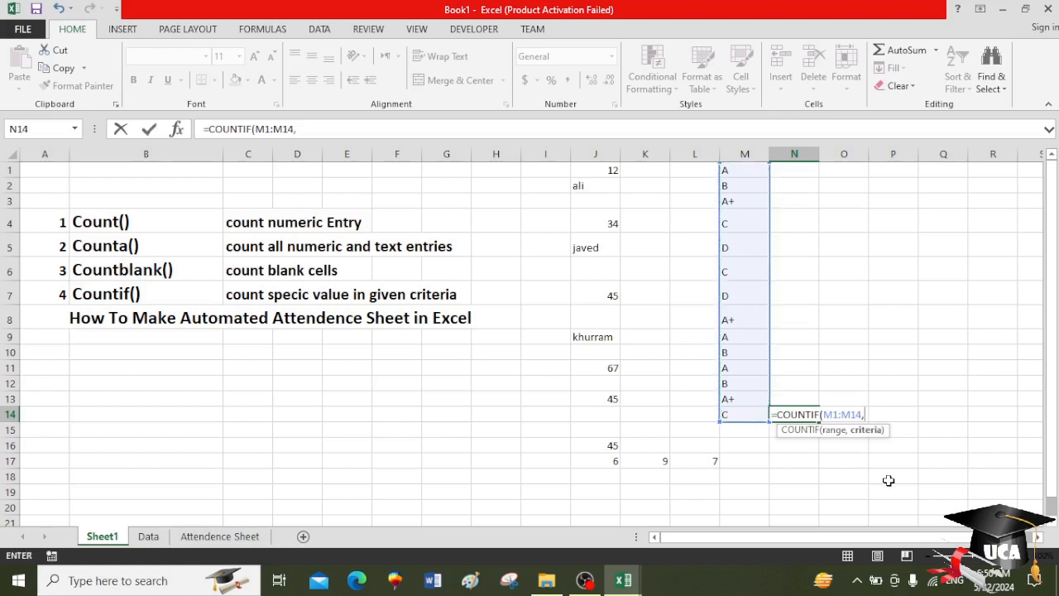
pyautogui.write('"A")')
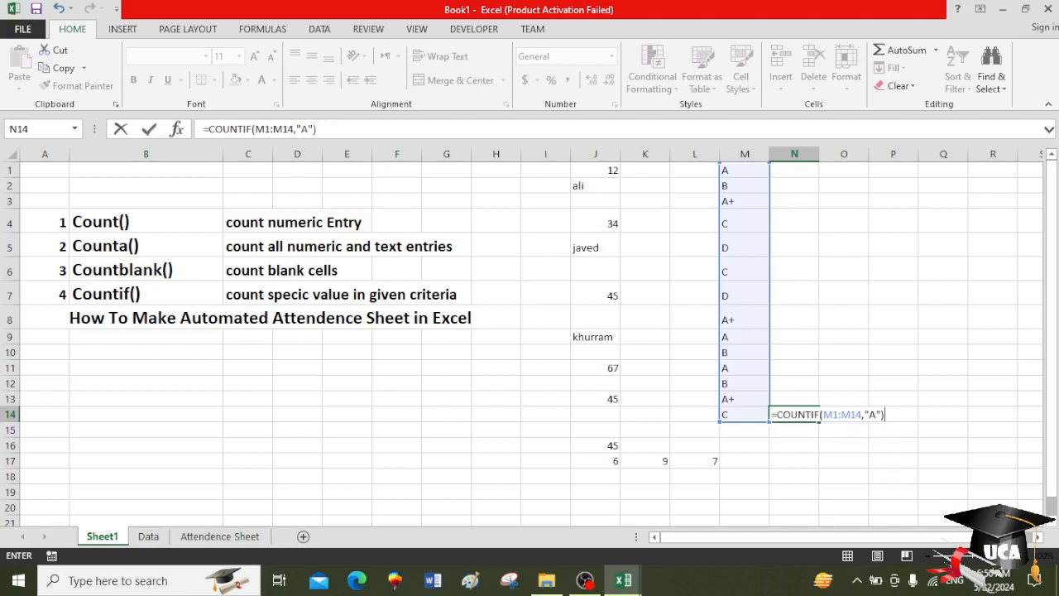
pyautogui.press('Return')
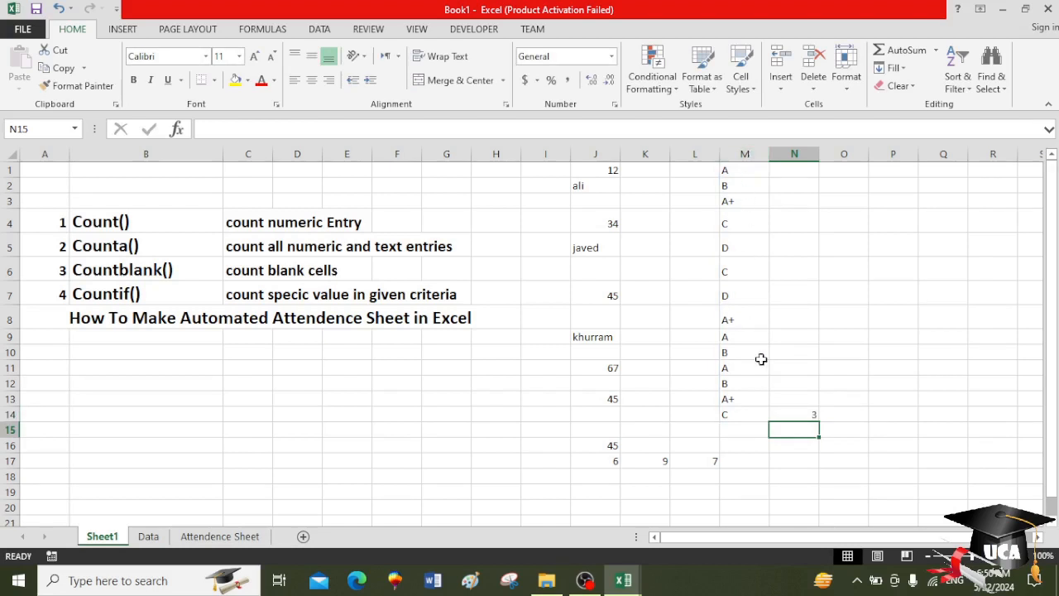
pyautogui.click(799, 414)
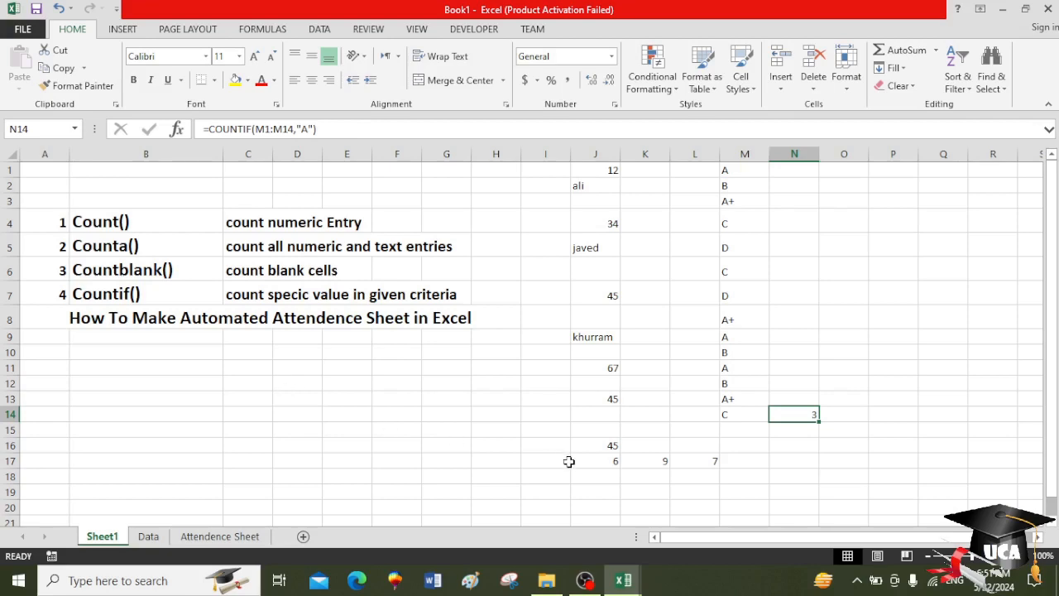
# Open the workbook "Pivot Table 1 How to Make Pivot Table Exercise File" from the Notes folder and check the first Month entry.
pyautogui.click(553, 580)
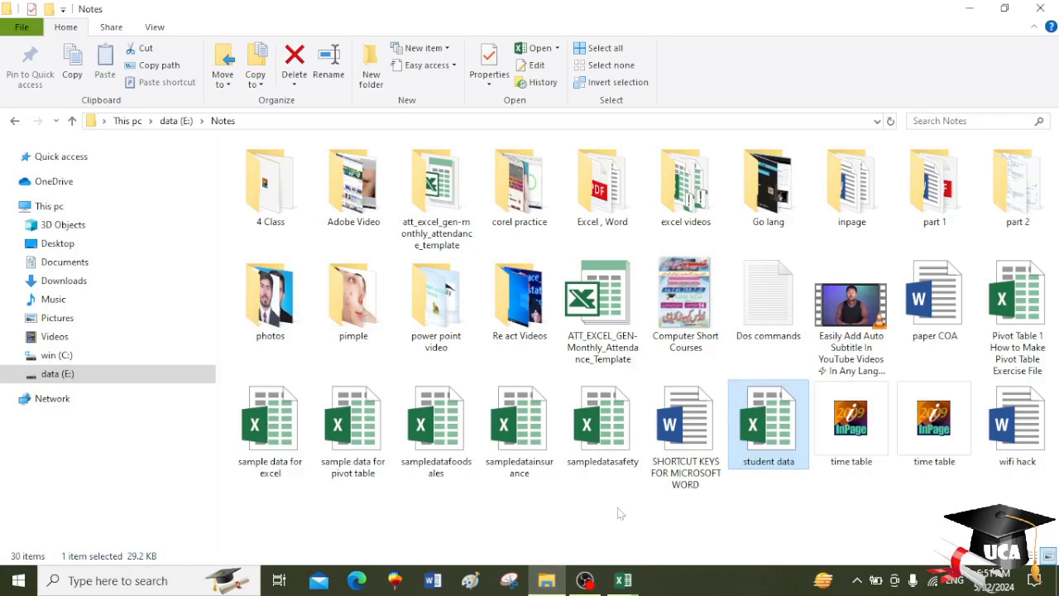
pyautogui.click(1038, 351)
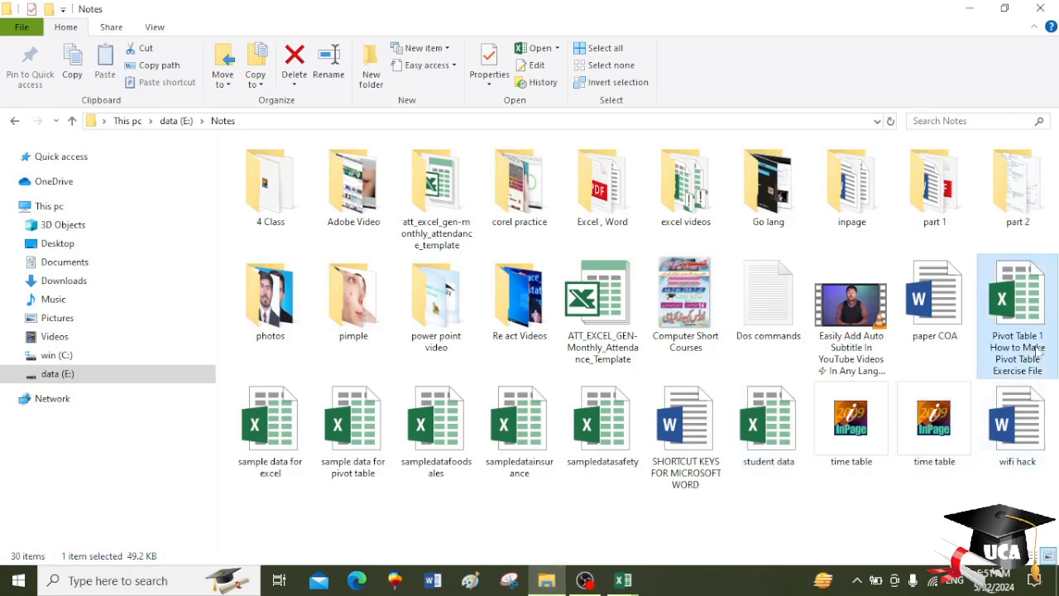
pyautogui.doubleClick(1037, 352)
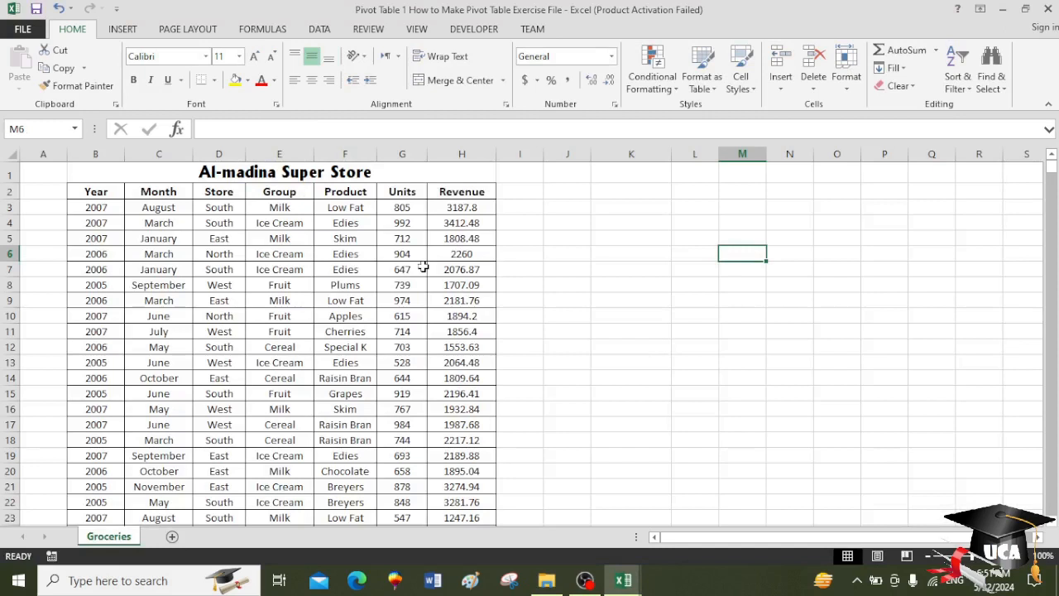
pyautogui.click(704, 208)
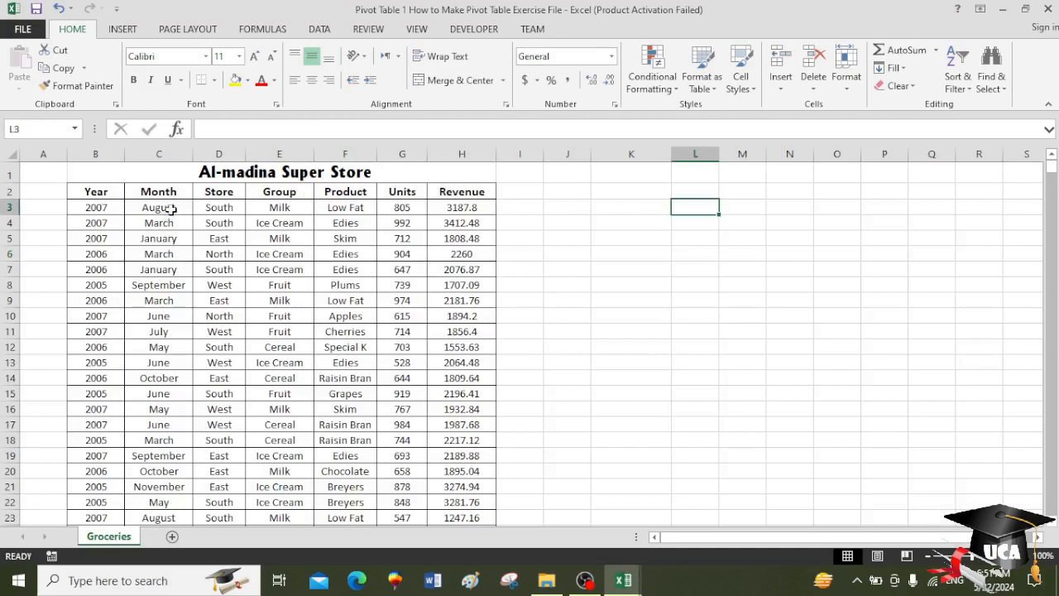
pyautogui.moveTo(171, 207)
pyautogui.mouseDown()
pyautogui.moveTo(165, 347)
pyautogui.moveTo(177, 284)
pyautogui.moveTo(169, 188)
pyautogui.moveTo(168, 208)
pyautogui.mouseUp()
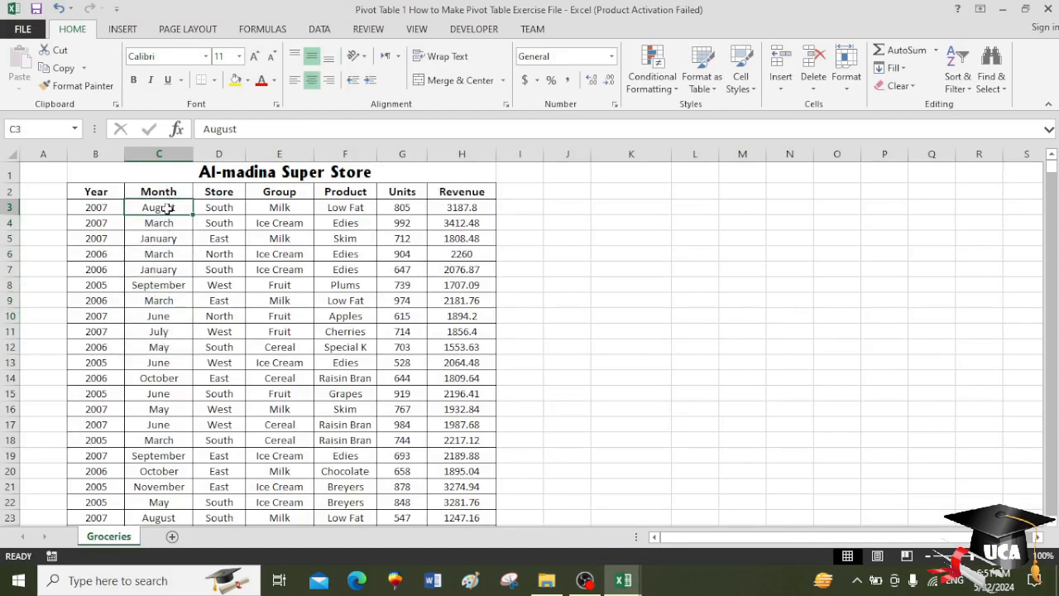
# Start a COUNTIF formula in J2 of the Groceries sheet with the Month entries C3:C924 as its range.
pyautogui.click(575, 195)
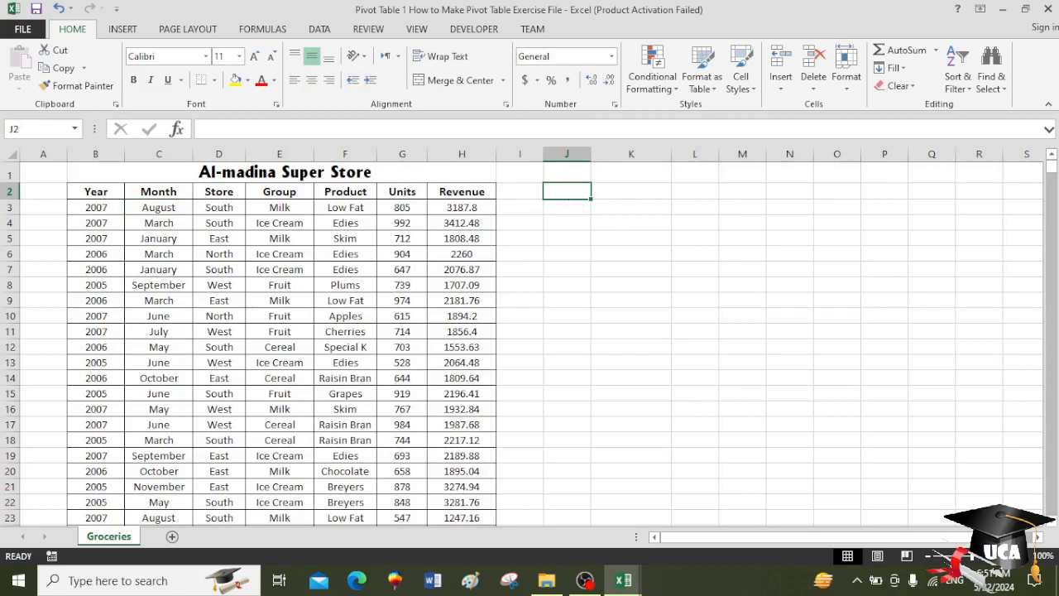
pyautogui.scroll(2, 1048, 236)
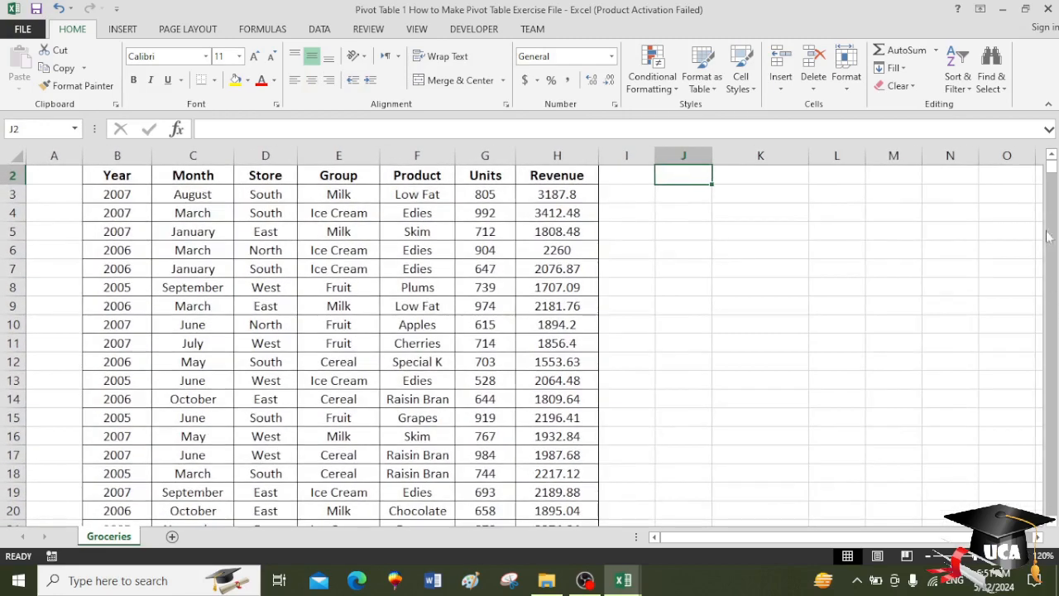
pyautogui.click(1052, 154)
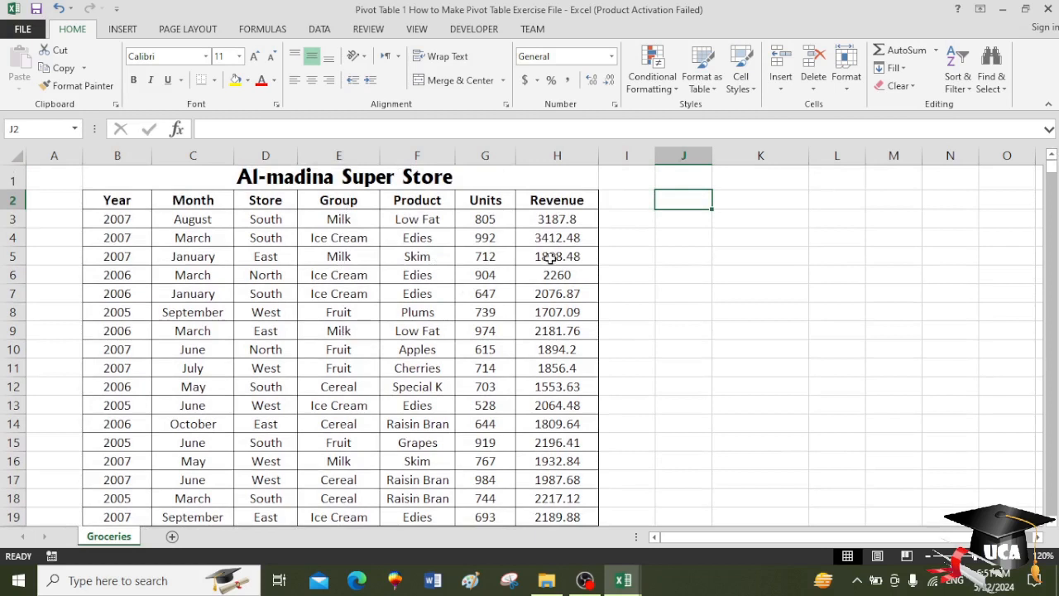
pyautogui.write('=')
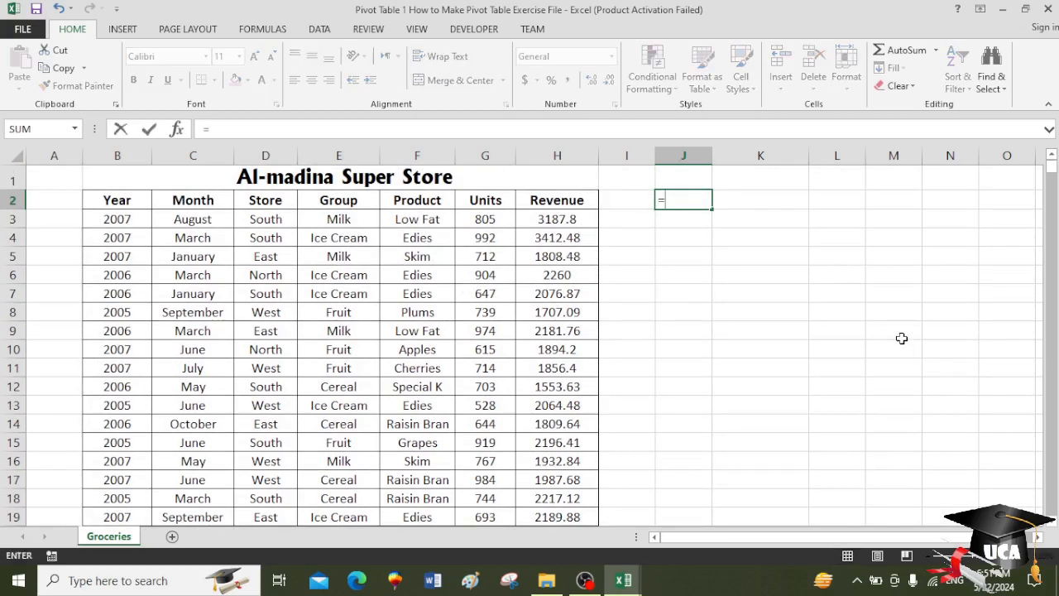
pyautogui.write('countif')
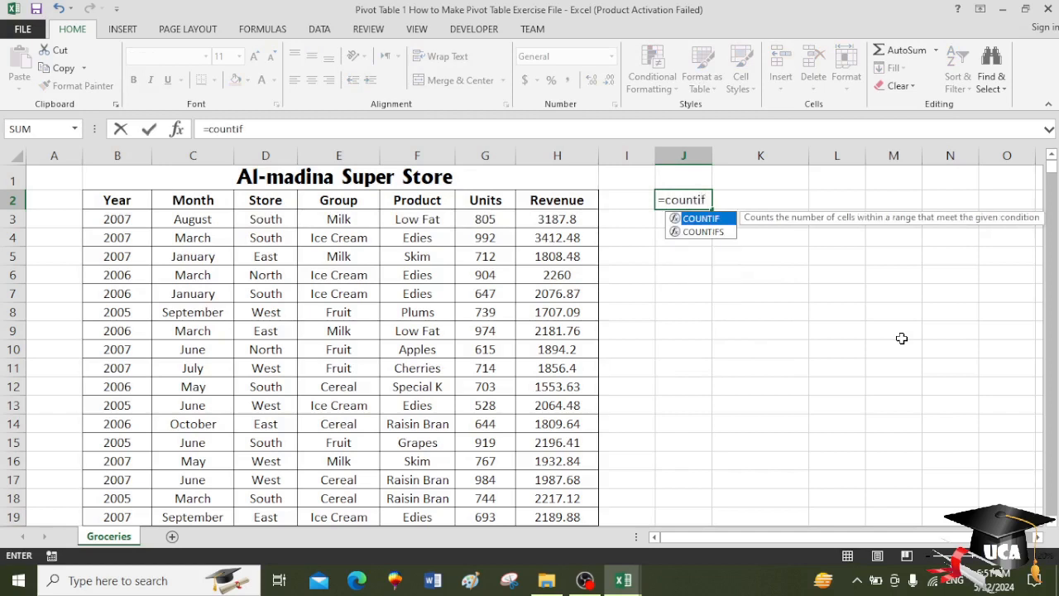
pyautogui.press('Tab')
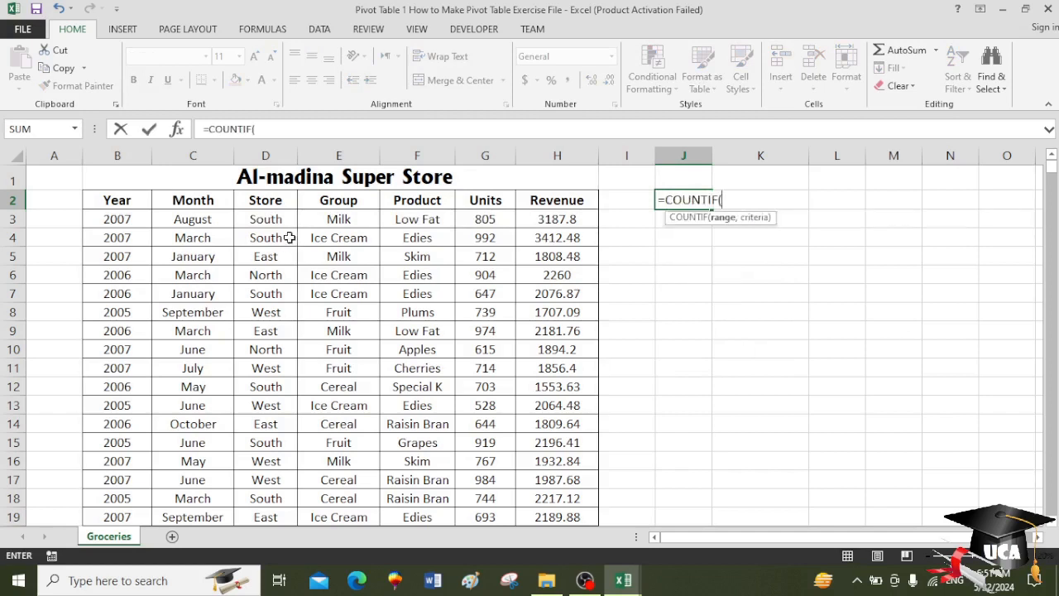
pyautogui.moveTo(206, 224); pyautogui.dragTo(204, 403)
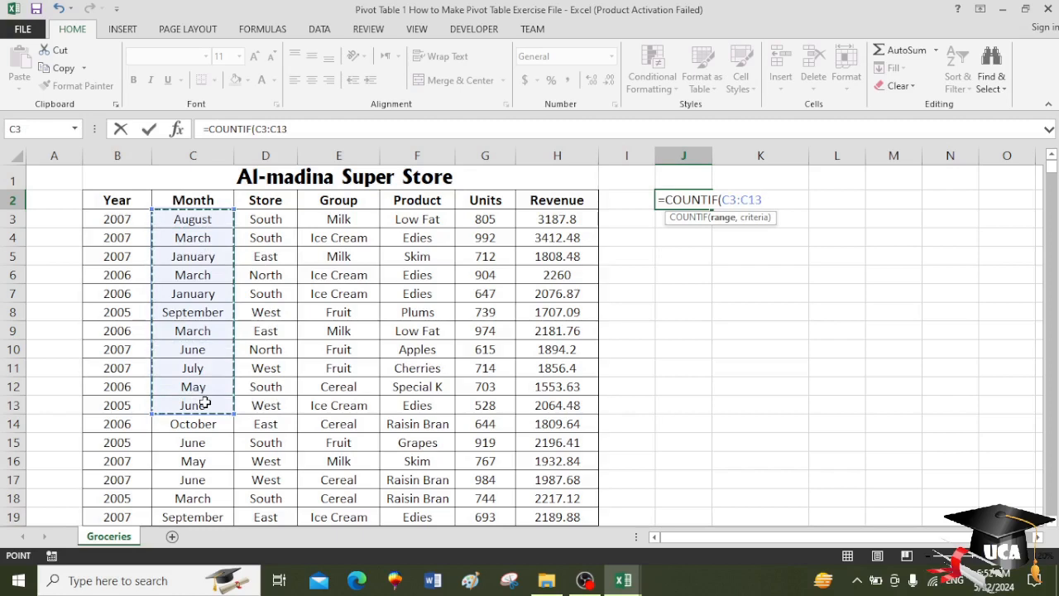
pyautogui.hotkey('ctrl', 'shift', 'Down')
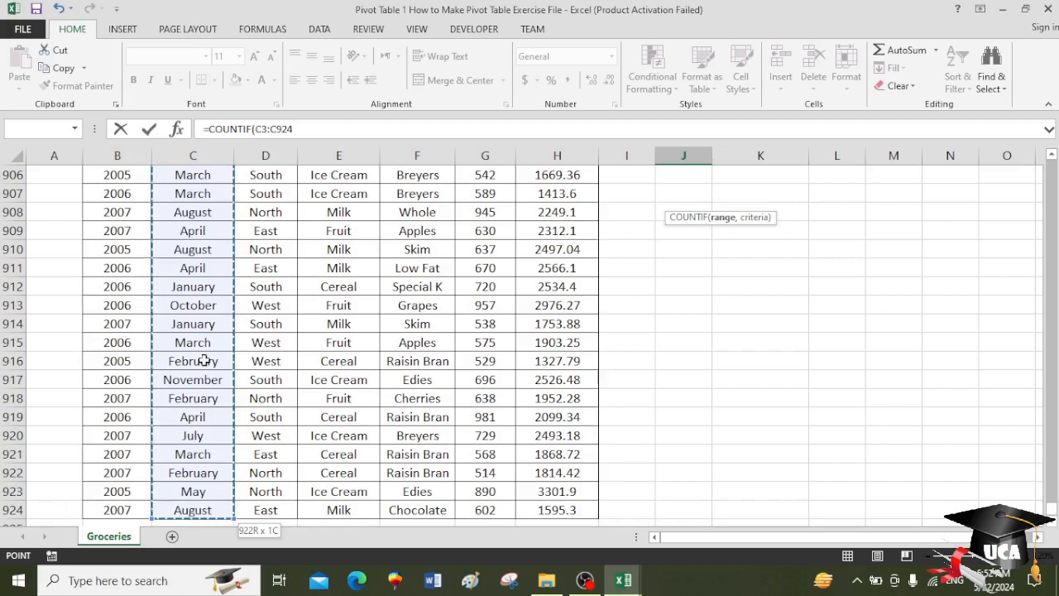
# Use the August entry in C3 as the COUNTIF criterion and complete the formula in J2.
pyautogui.write(',')
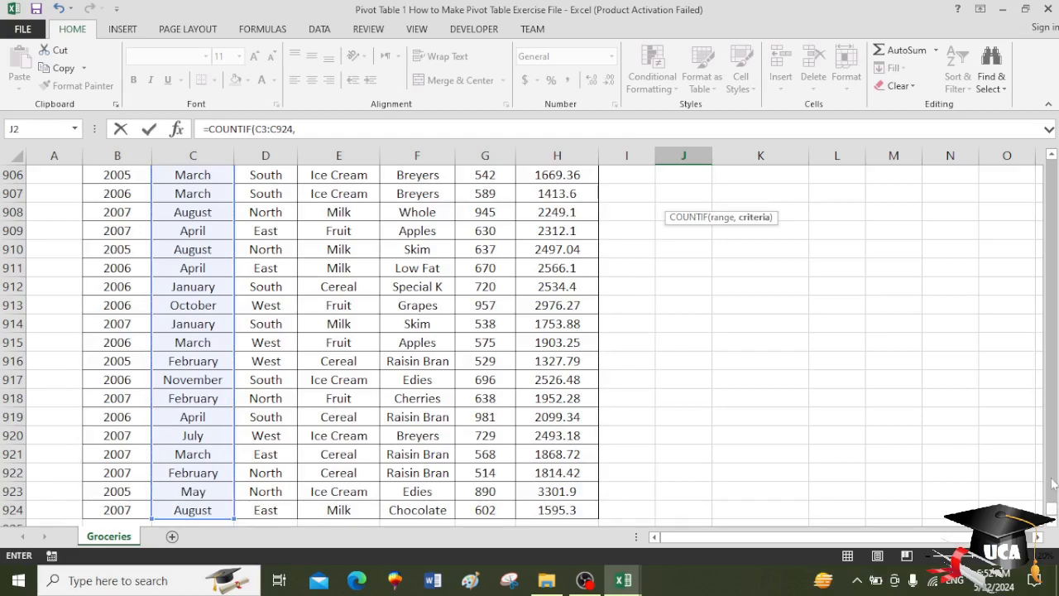
pyautogui.scroll(20, 693, 258)
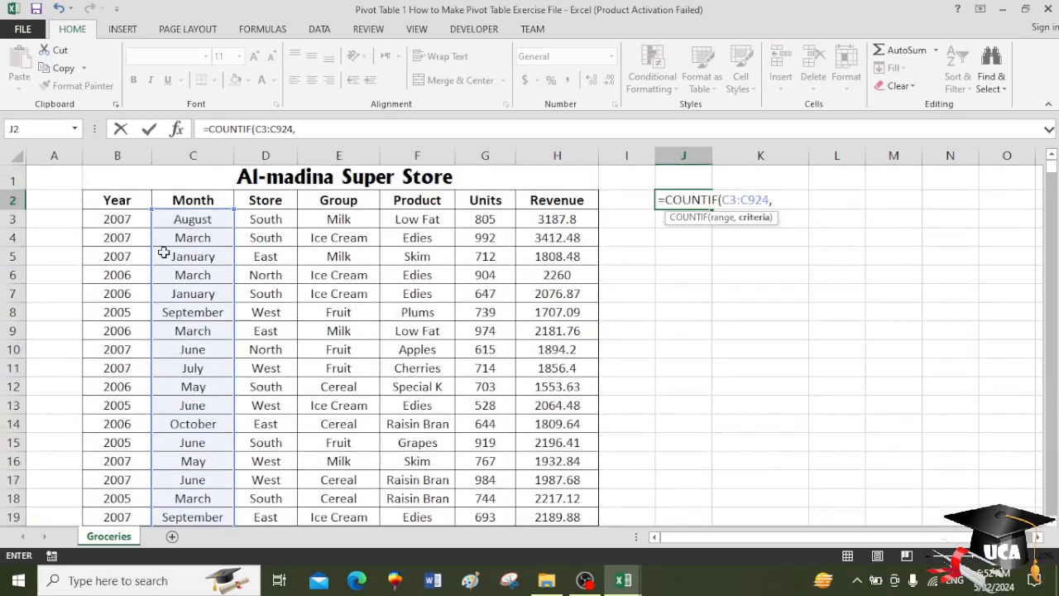
pyautogui.click(182, 221)
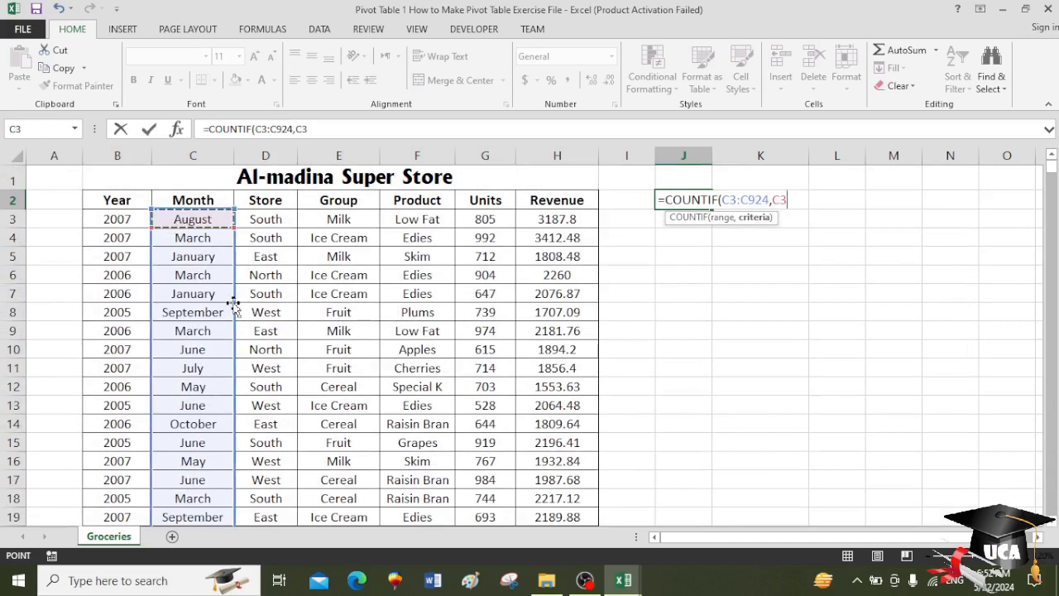
pyautogui.write(')')
pyautogui.press('Return')
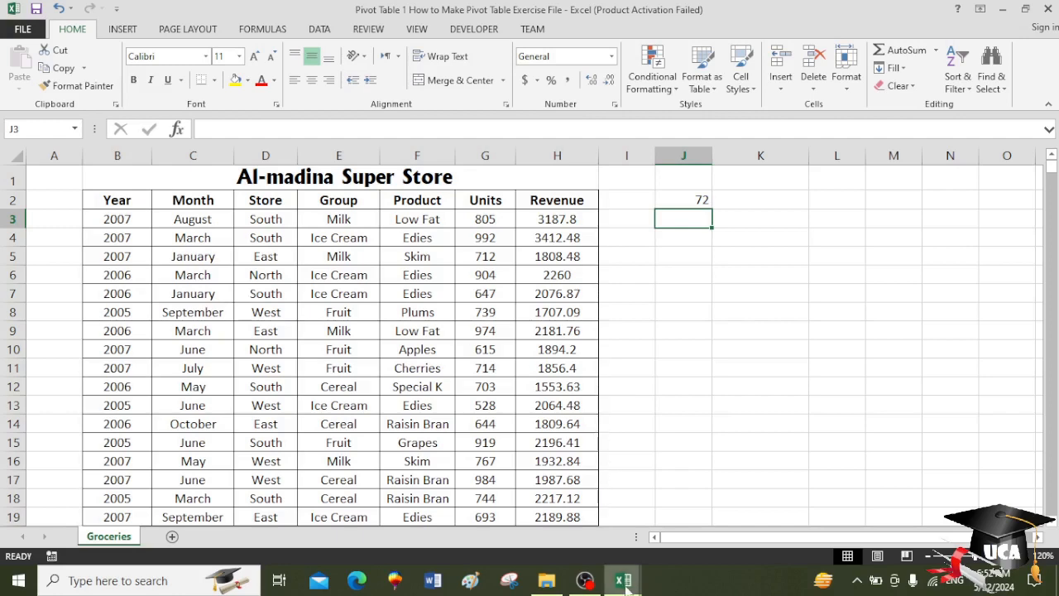
# Close the store sales workbook and bring up the Attendence Sheet worksheet of Book1.
pyautogui.click(1047, 9)
pyautogui.click(529, 310)
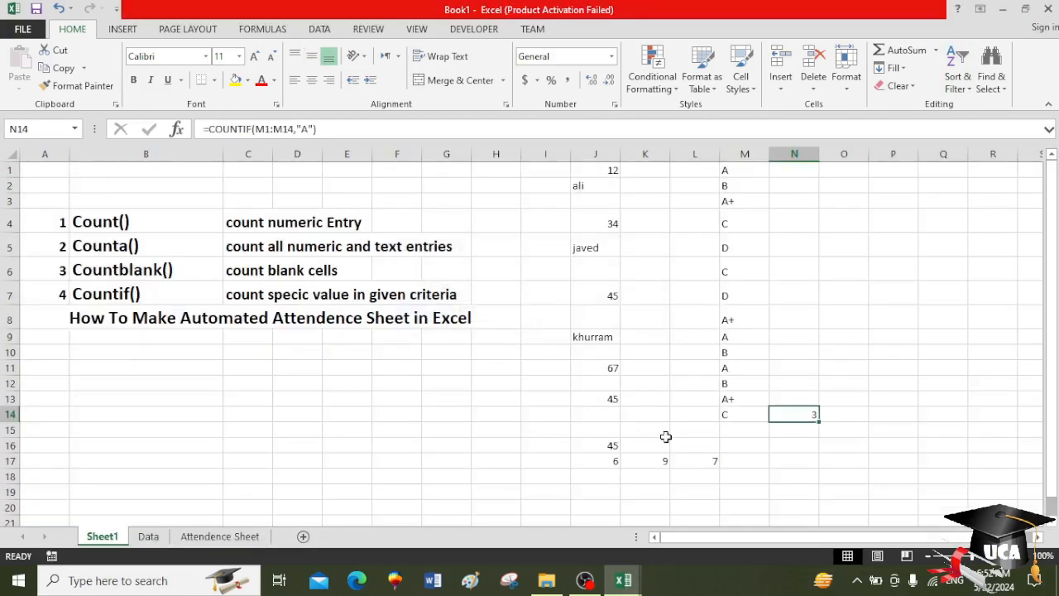
pyautogui.moveTo(630, 584)
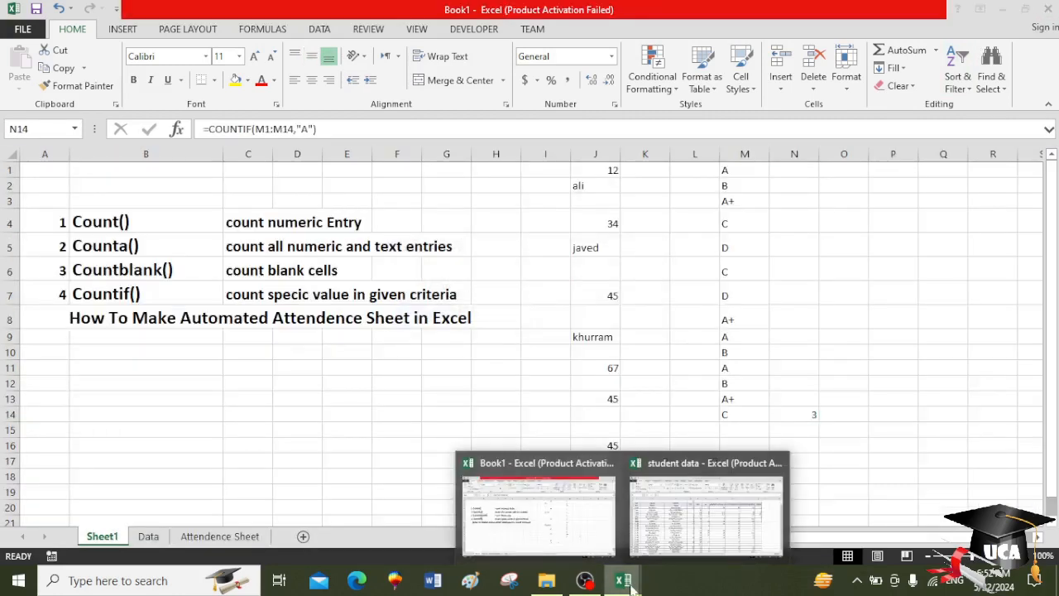
pyautogui.click(253, 539)
# Enter the headings "Roll No" in A1 and "Name" in B1, and widen column B.
pyautogui.click(52, 170)
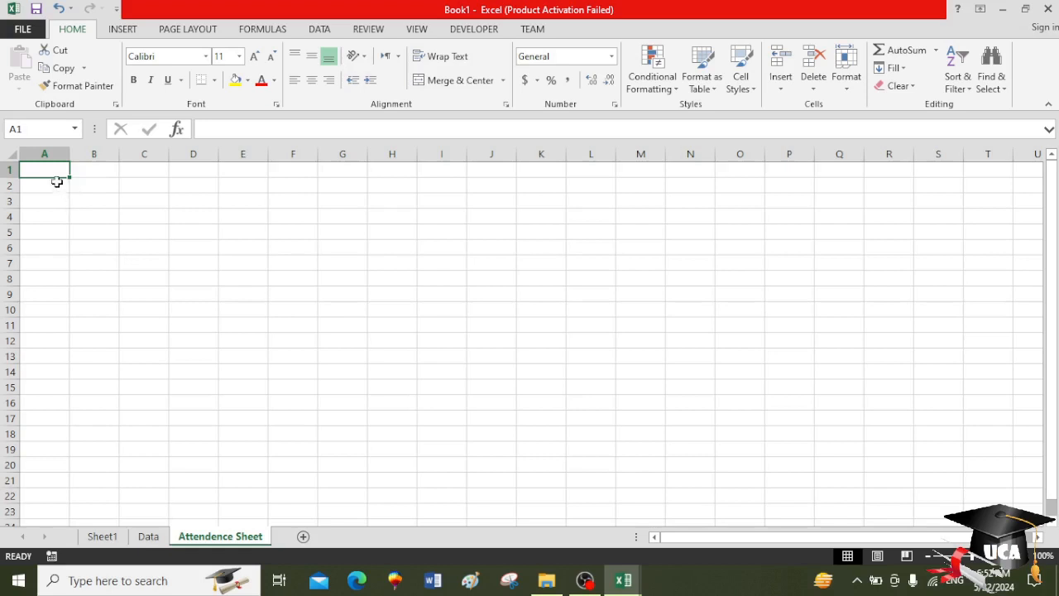
pyautogui.write('R')
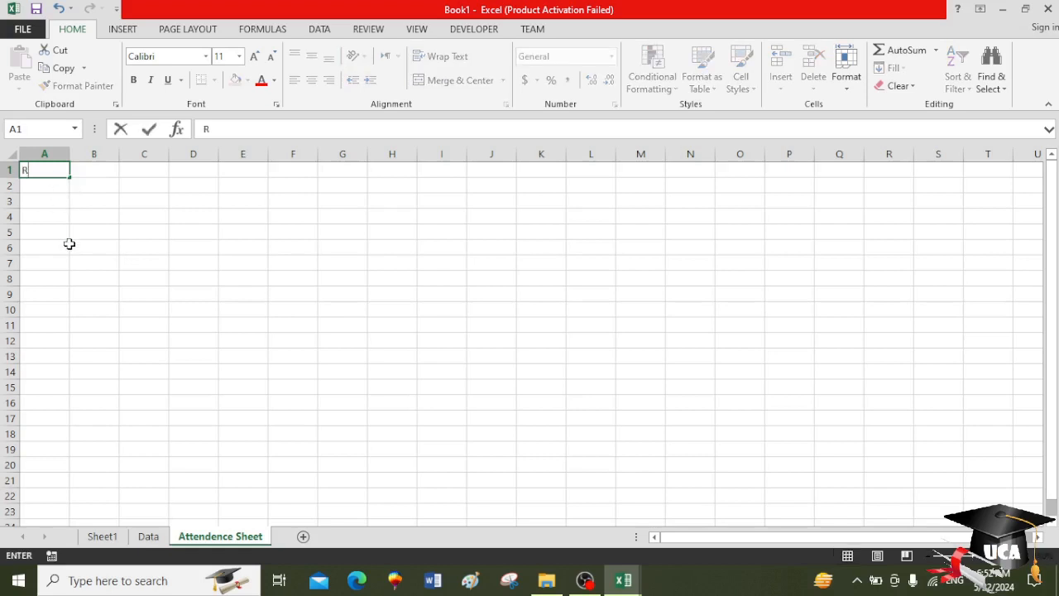
pyautogui.write('oll No')
pyautogui.press('Tab')
pyautogui.write('Name')
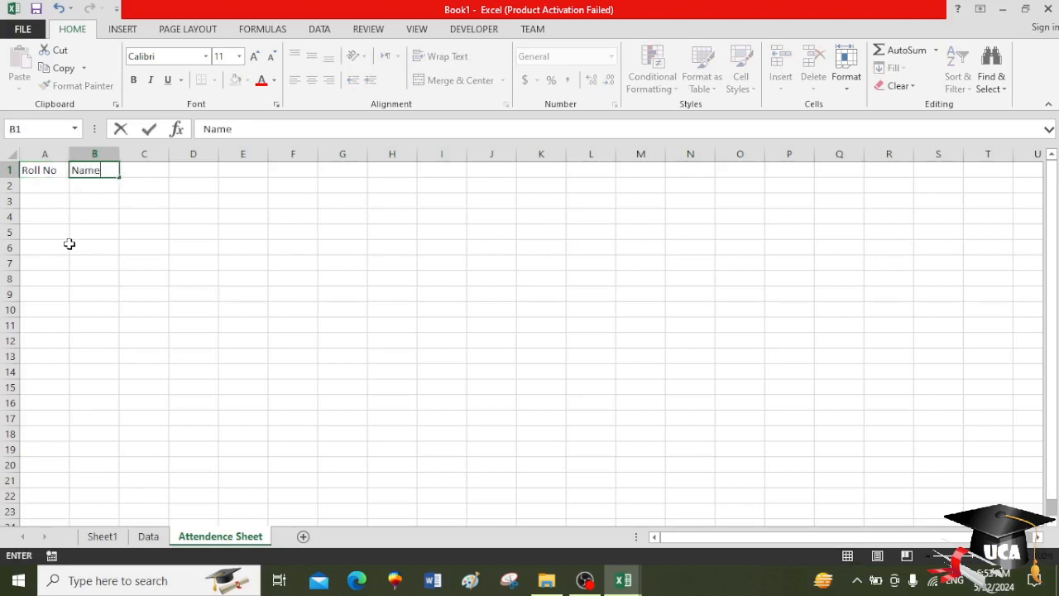
pyautogui.press('Tab')
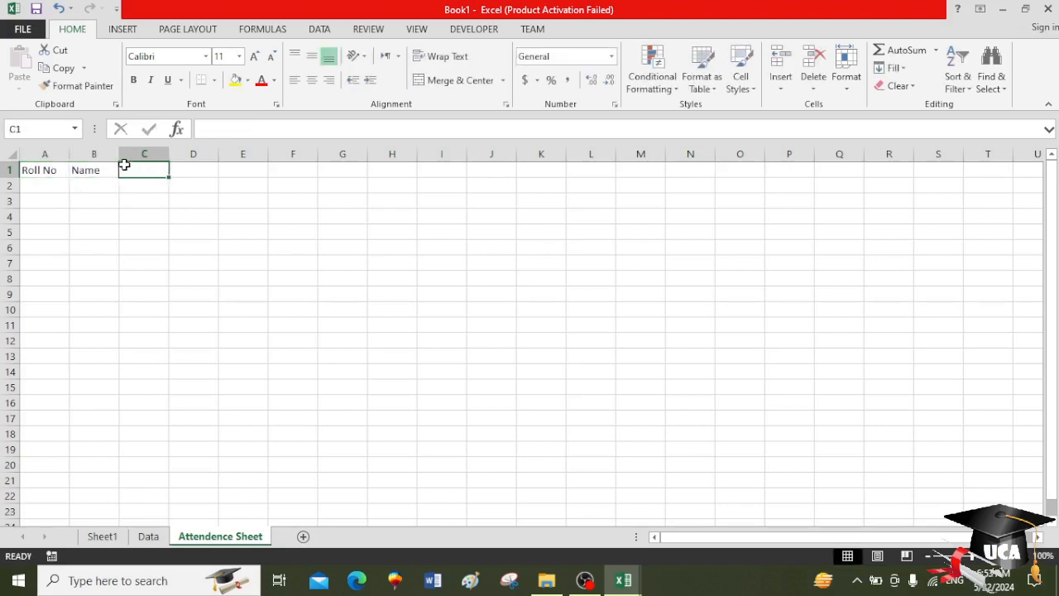
pyautogui.moveTo(119, 156); pyautogui.dragTo(195, 156)
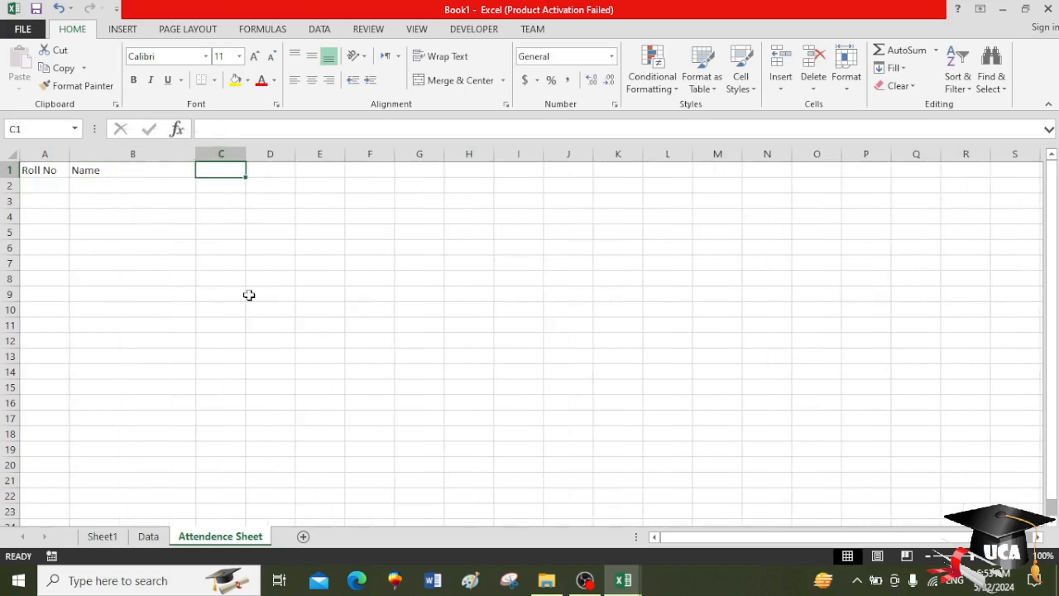
# Number the days of the month from 1 in C1 through 31 in AG1 as a filled series.
pyautogui.write('1')
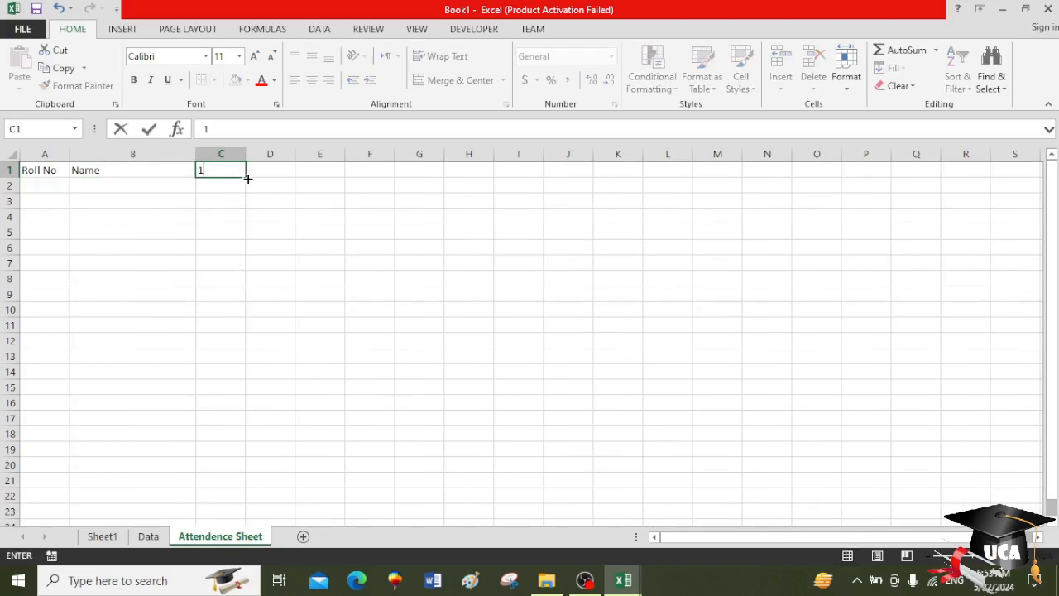
pyautogui.moveTo(248, 177); pyautogui.dragTo(962, 192)
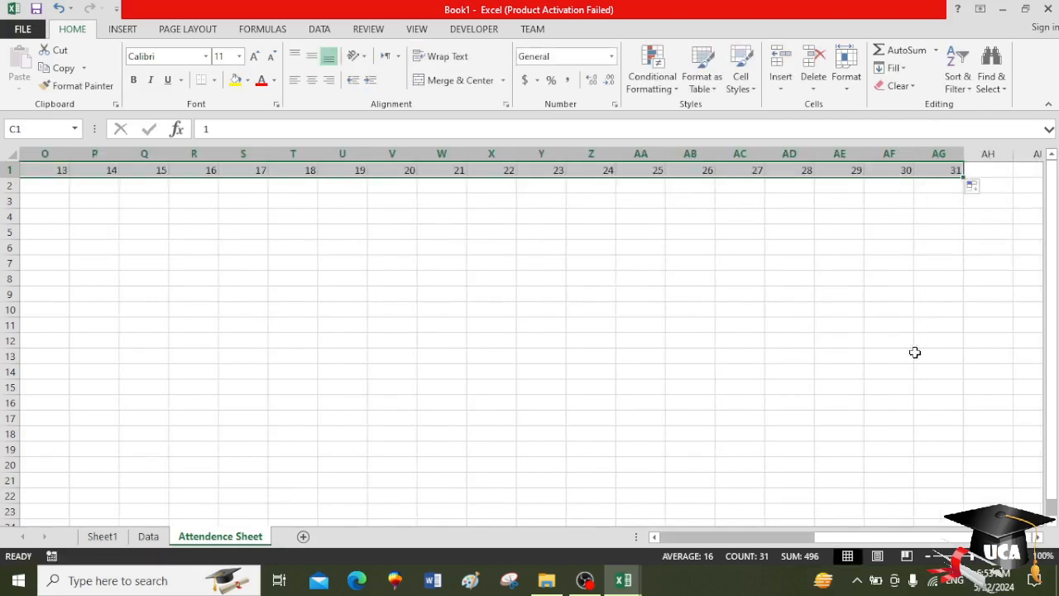
pyautogui.moveTo(840, 541); pyautogui.dragTo(637, 525)
pyautogui.click(324, 291)
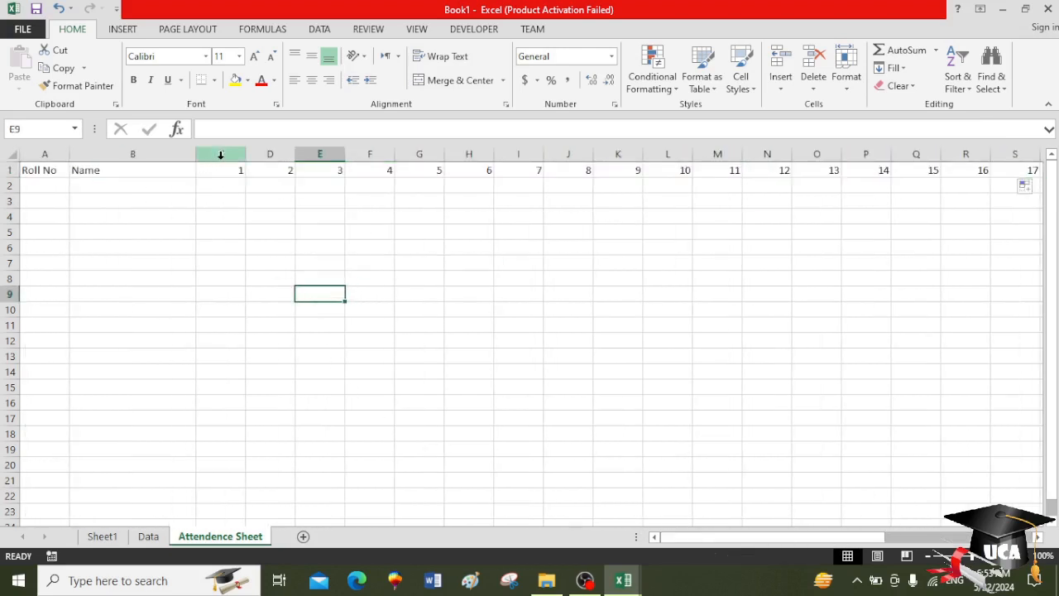
# Enter roll number 1 in A2 and the student's name in B2.
pyautogui.click(220, 188)
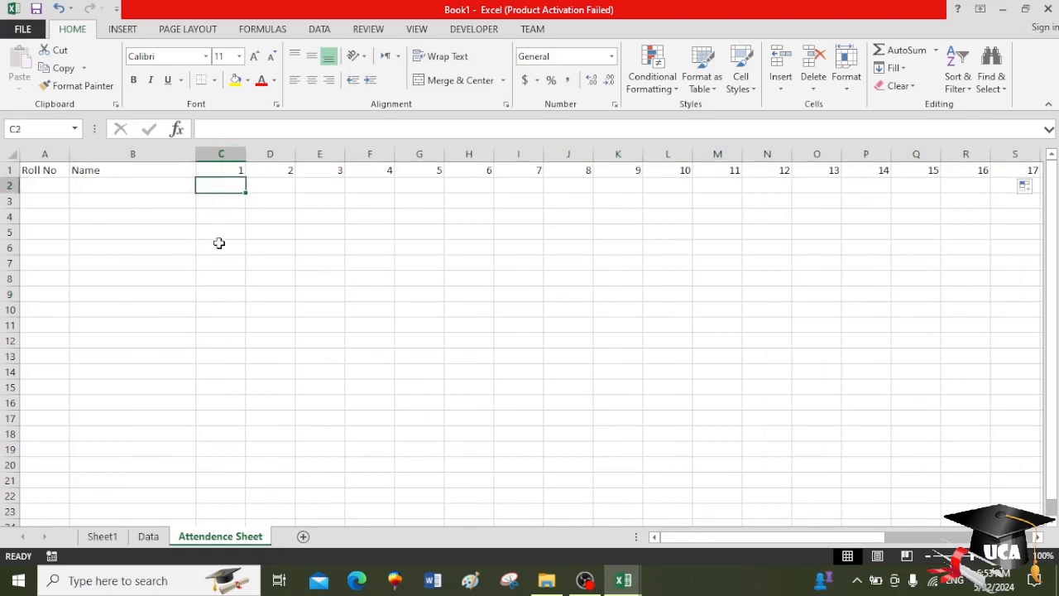
pyautogui.press('Left')
pyautogui.press('Left')
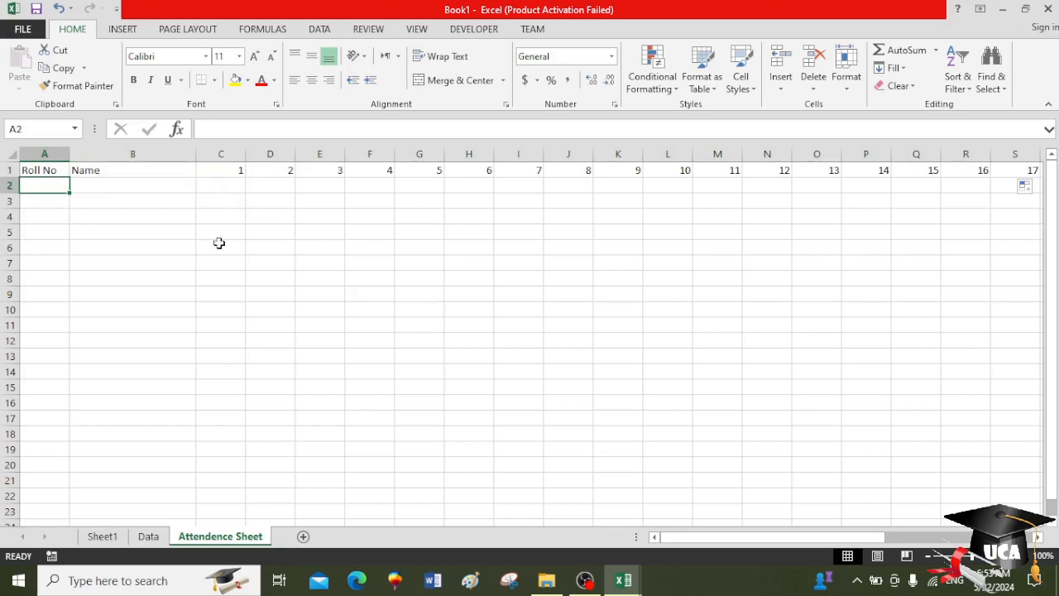
pyautogui.write('1')
pyautogui.press('Tab')
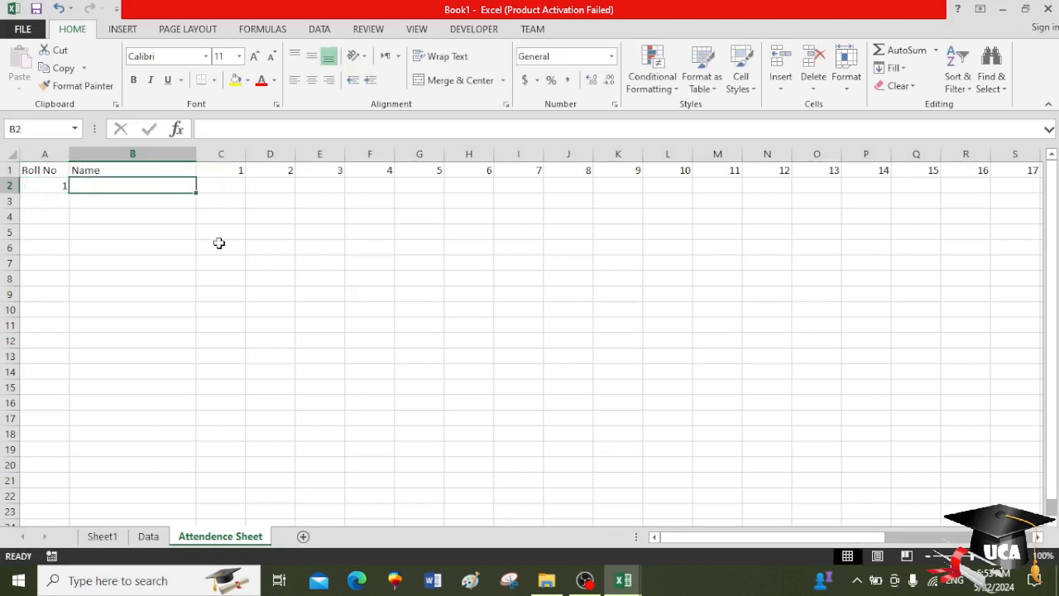
pyautogui.write('ali')
pyautogui.press('Tab')
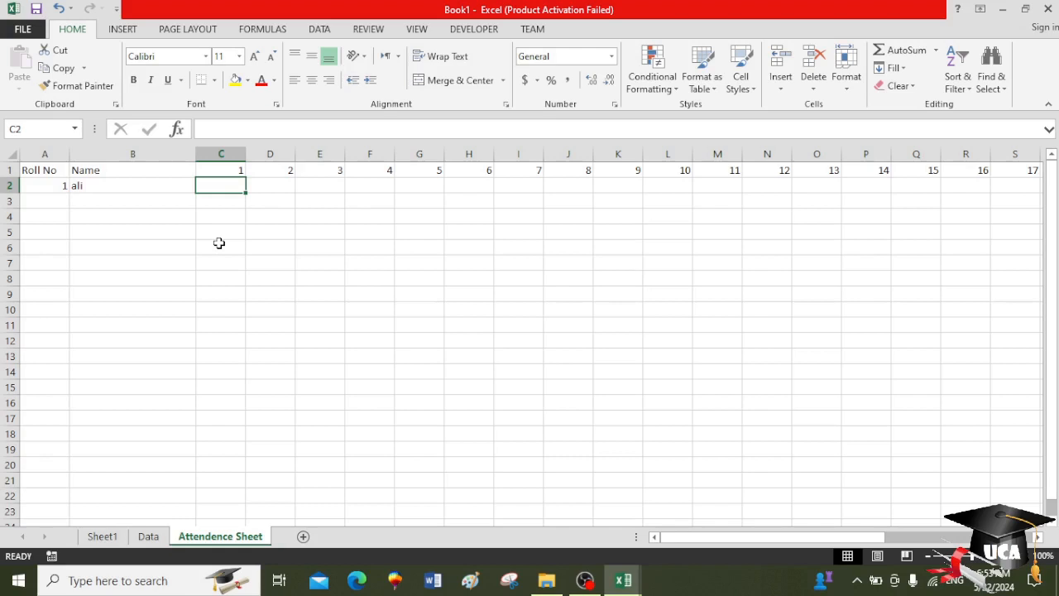
# Mark the student's attendance for days 1 to 3 as P, L and A in C2:E2.
pyautogui.write('P')
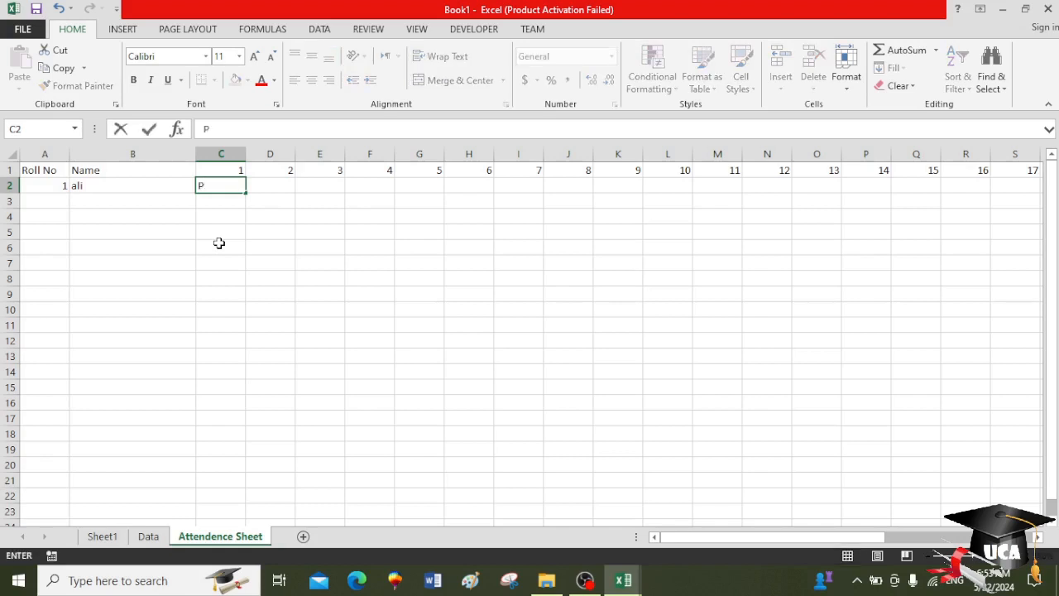
pyautogui.press('Tab')
pyautogui.write('L')
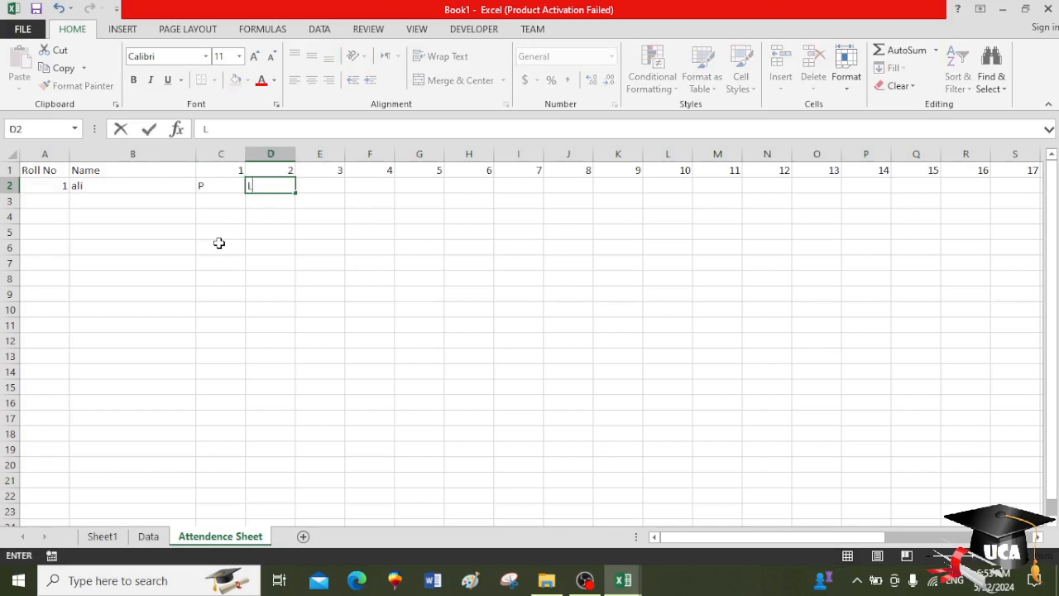
pyautogui.press('Tab')
pyautogui.write('A')
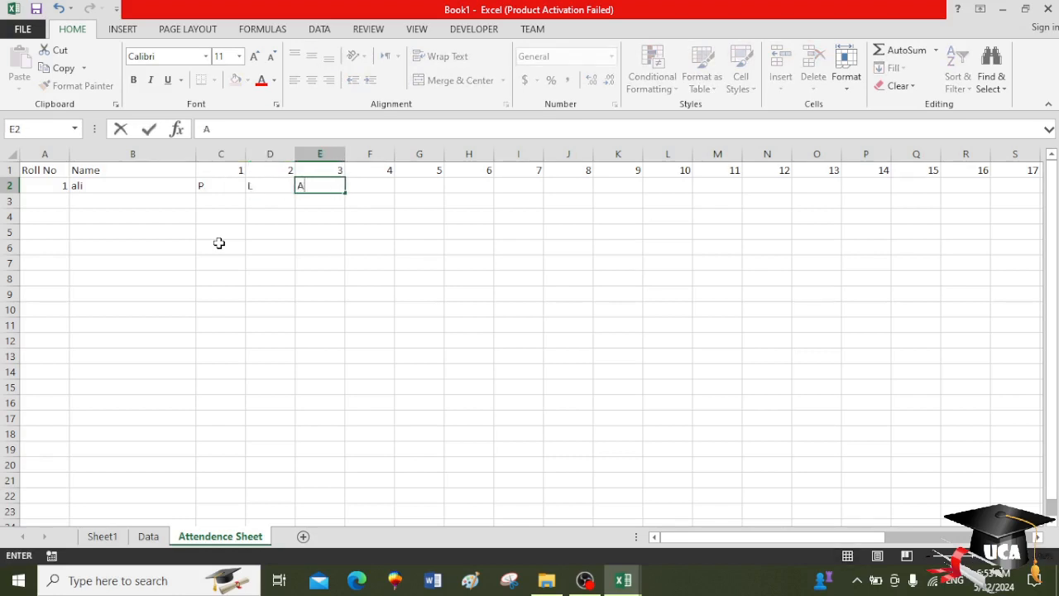
pyautogui.press('Tab')
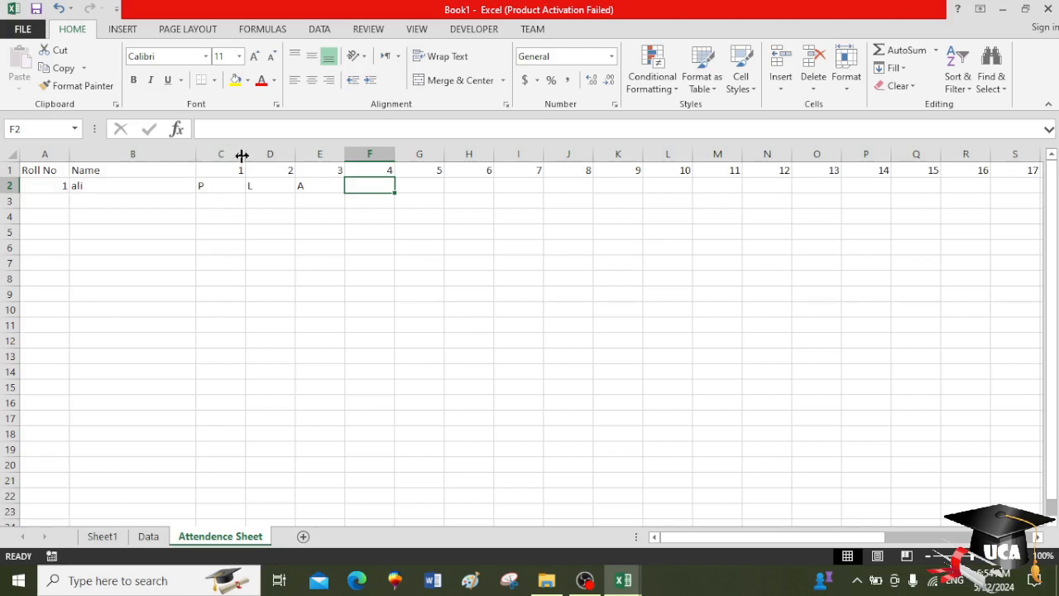
# Narrow all the day columns C through AG together to a width of about 2.57.
pyautogui.moveTo(246, 155); pyautogui.dragTo(212, 154)
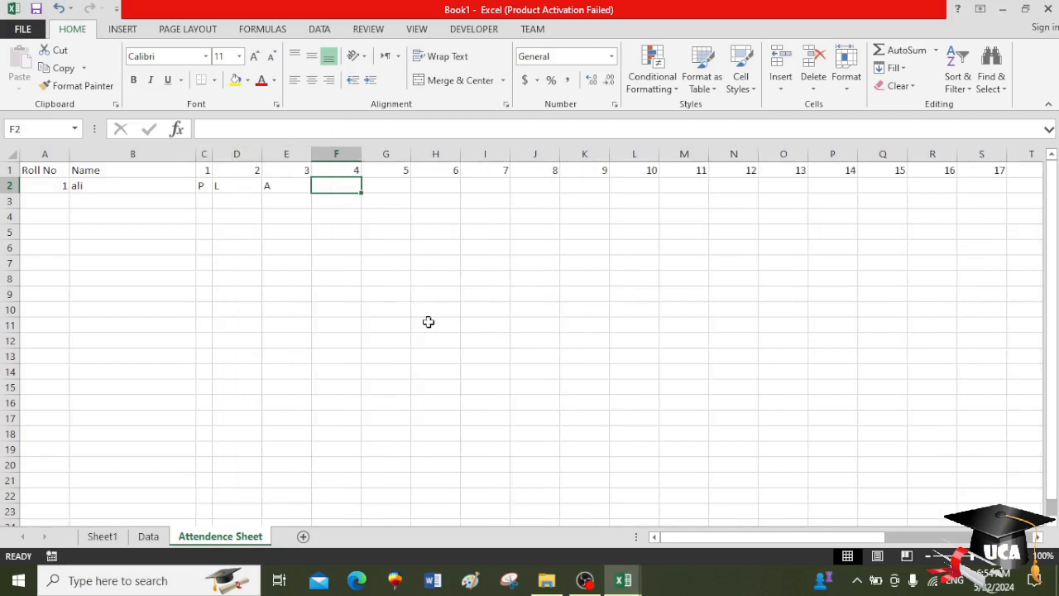
pyautogui.hotkey('ctrl', 'z')
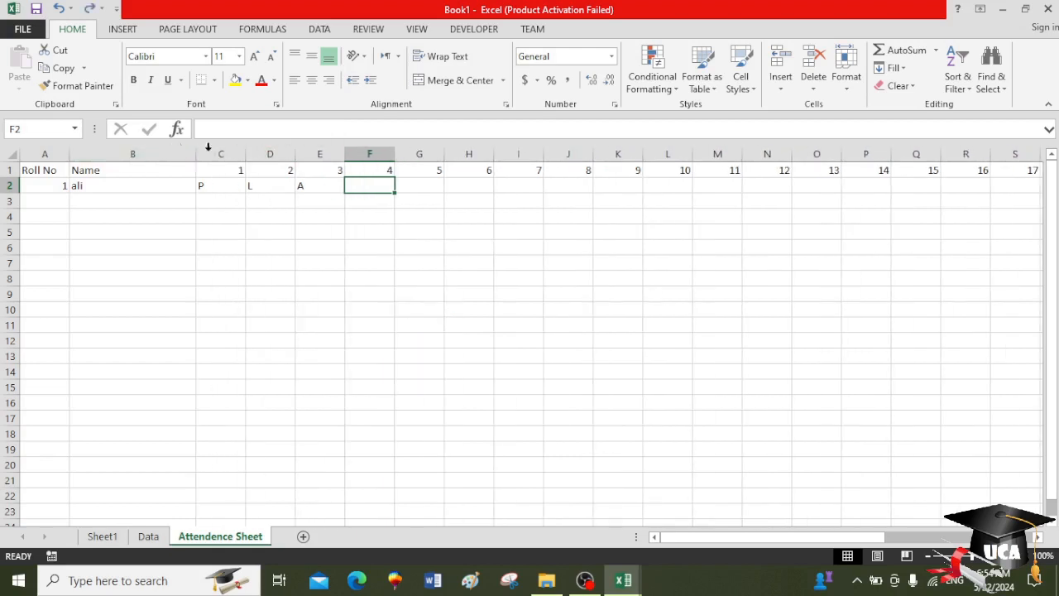
pyautogui.moveTo(234, 154); pyautogui.dragTo(929, 155)
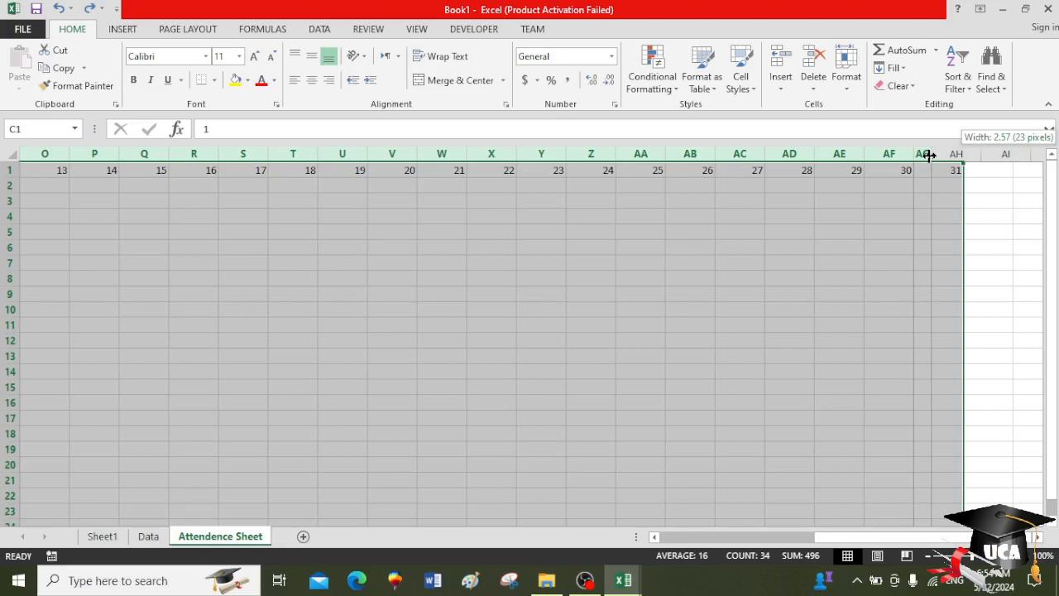
pyautogui.moveTo(929, 155); pyautogui.dragTo(927, 155)
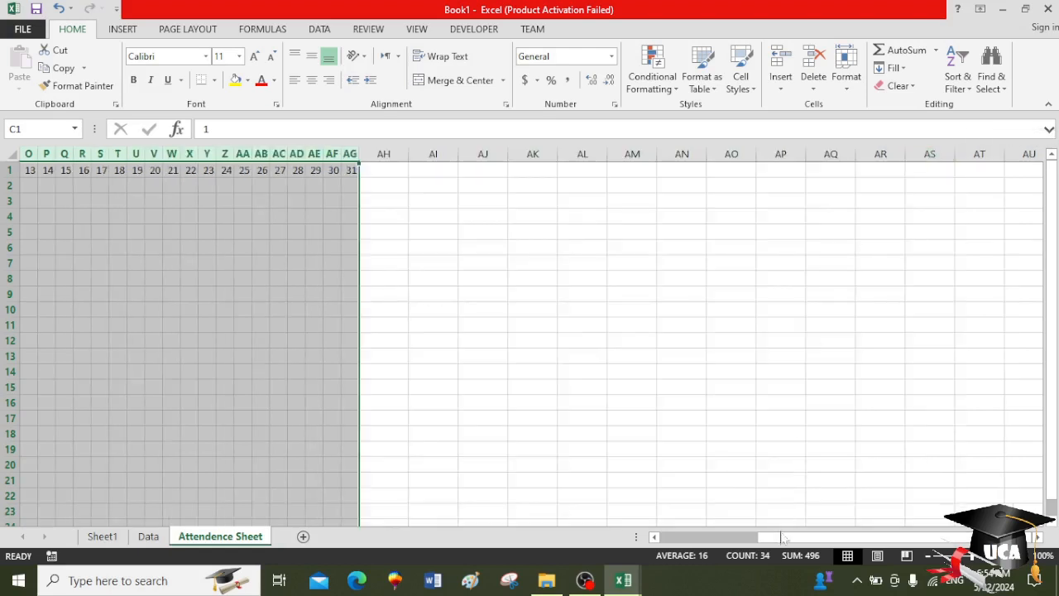
pyautogui.moveTo(784, 538); pyautogui.dragTo(666, 538)
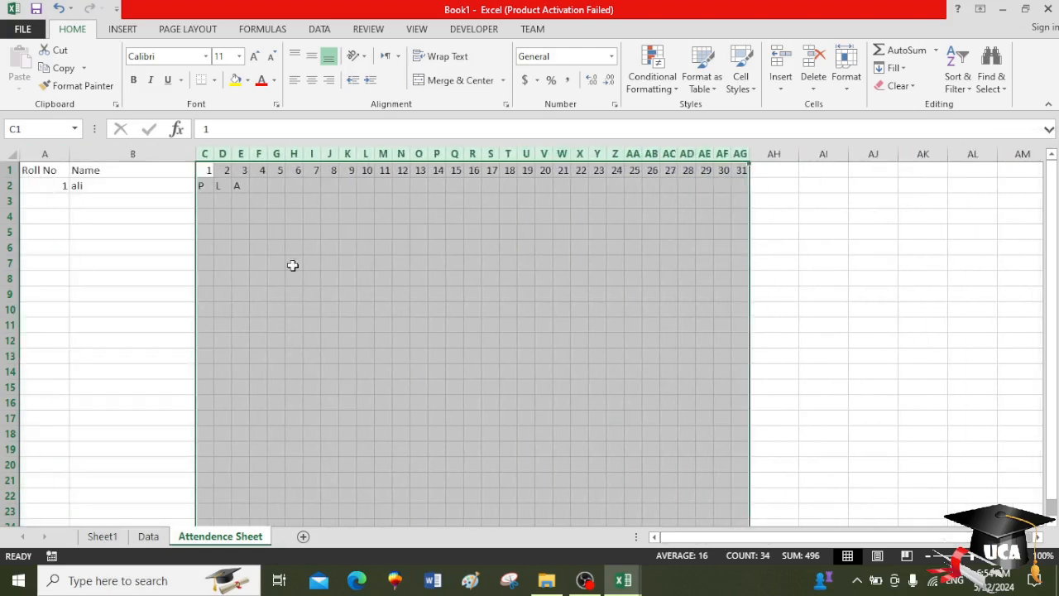
# Add the heading Student Detail in AH1, after the day 31 column.
pyautogui.click(294, 247)
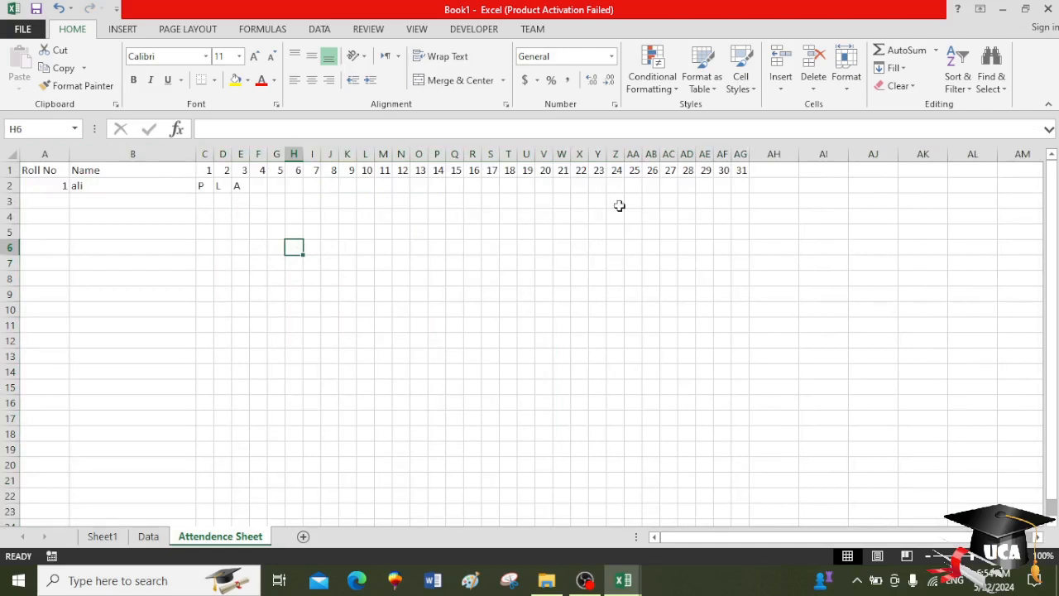
pyautogui.click(780, 170)
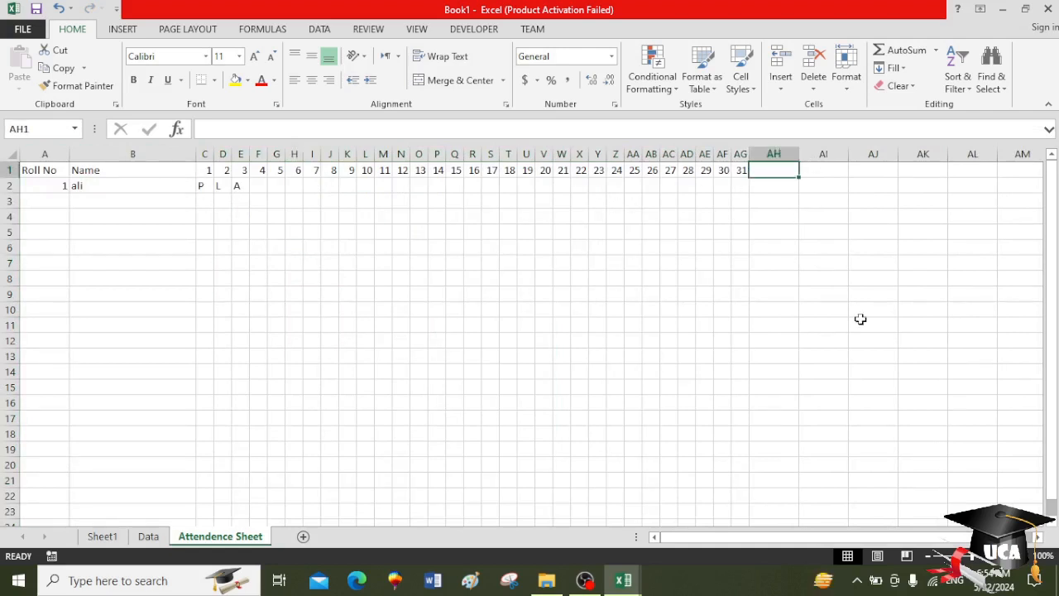
pyautogui.write('Stude')
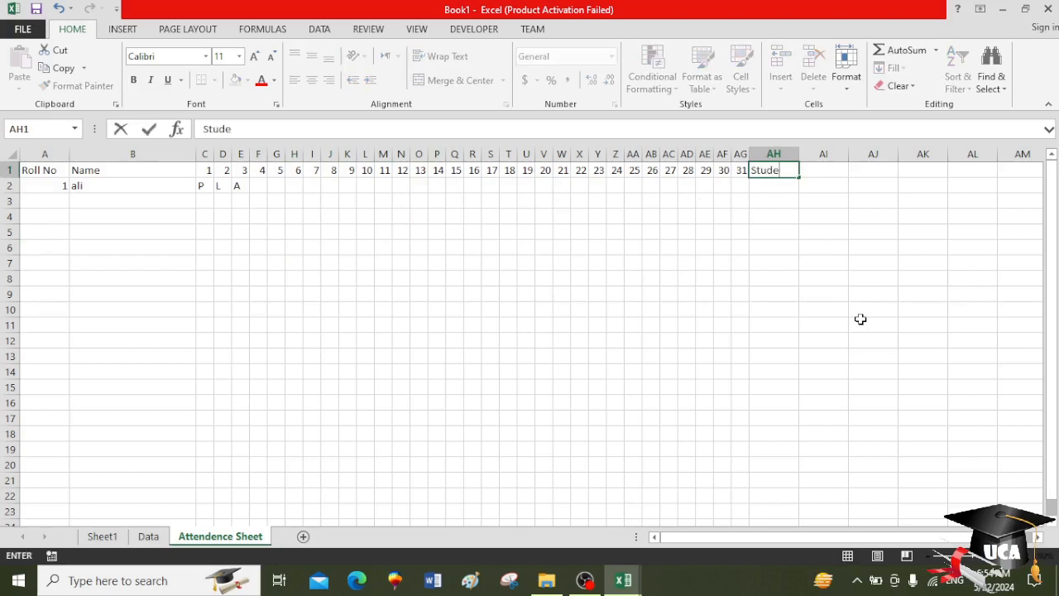
pyautogui.write('nt Detail')
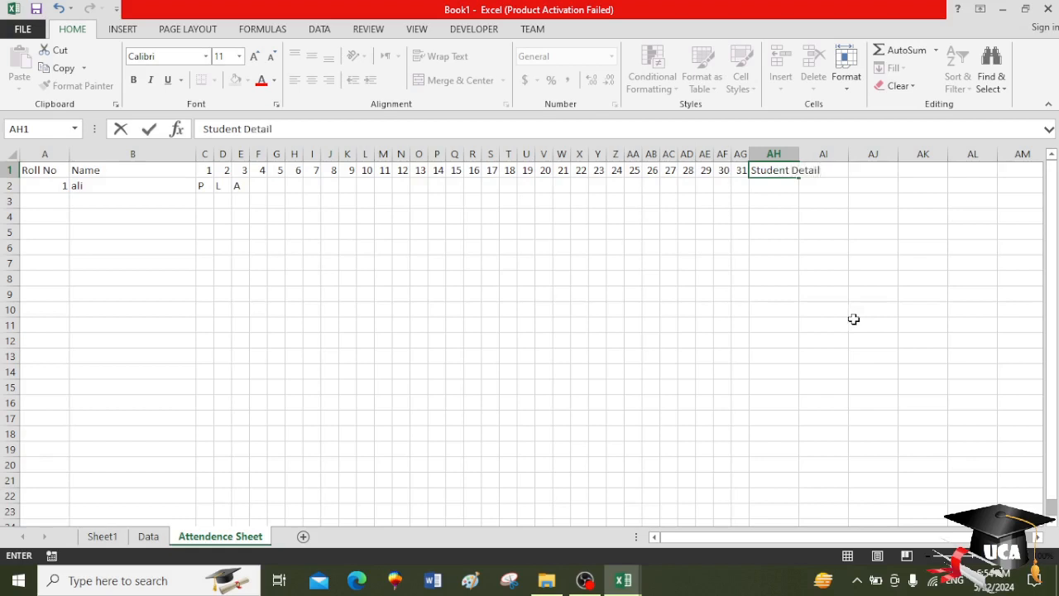
pyautogui.click(779, 311)
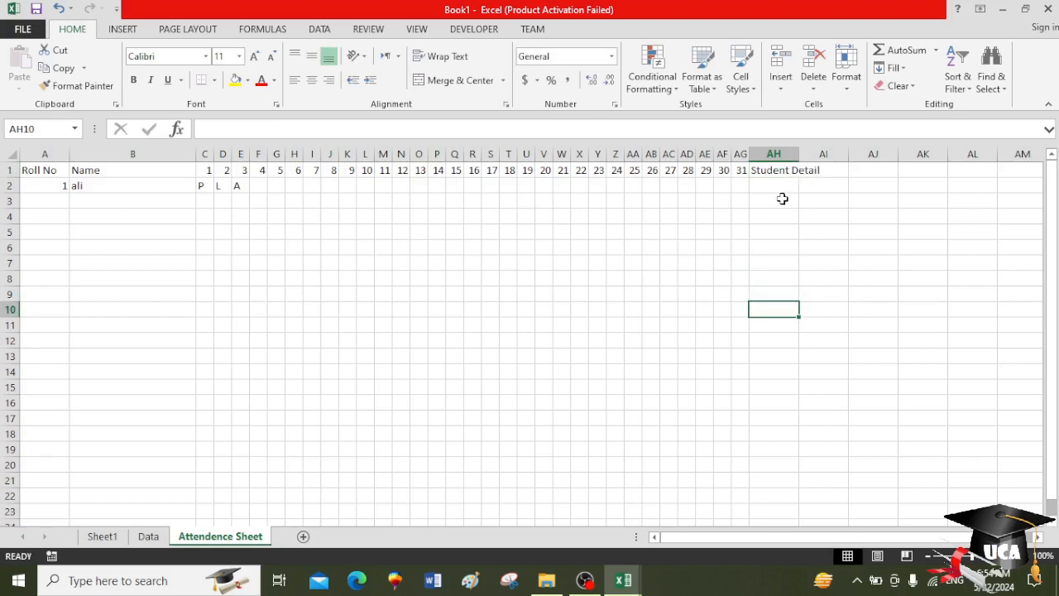
# Enter the subheadings P, A and L in AH2:AJ2 and narrow columns AH through AJ together.
pyautogui.click(773, 189)
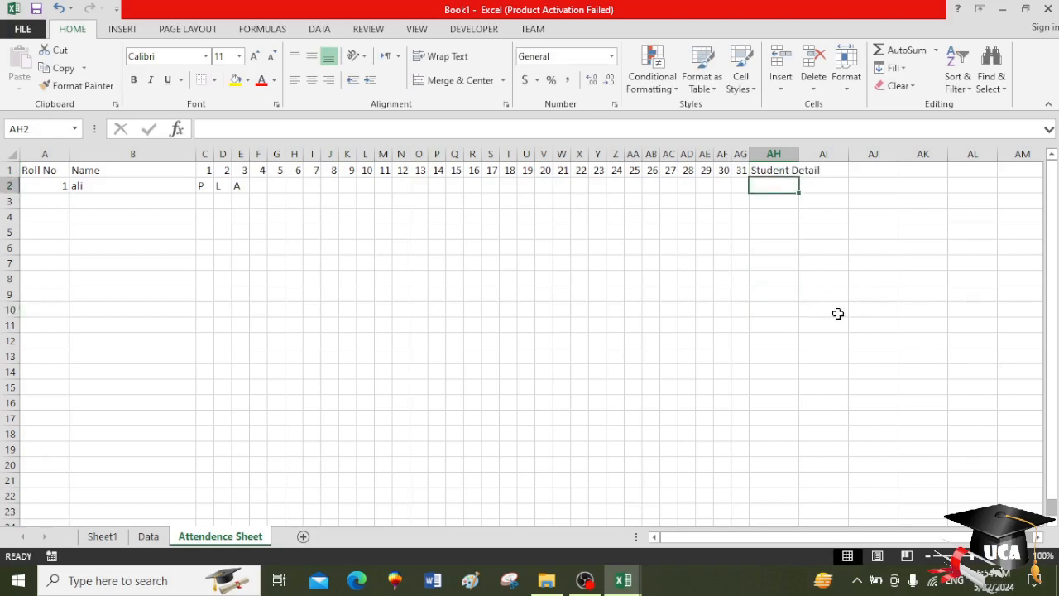
pyautogui.write('P')
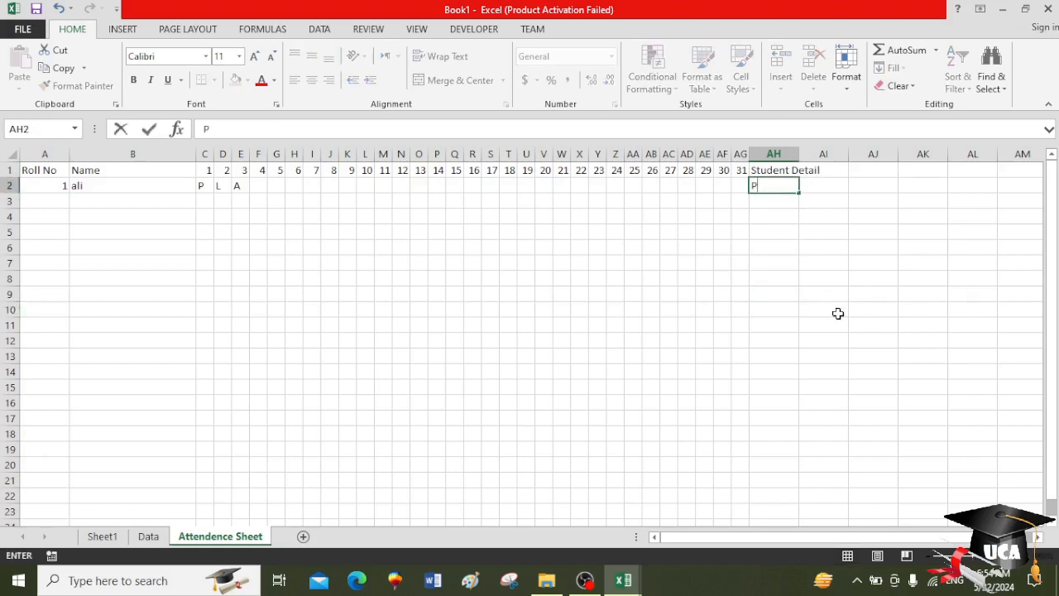
pyautogui.press('Tab')
pyautogui.write('A')
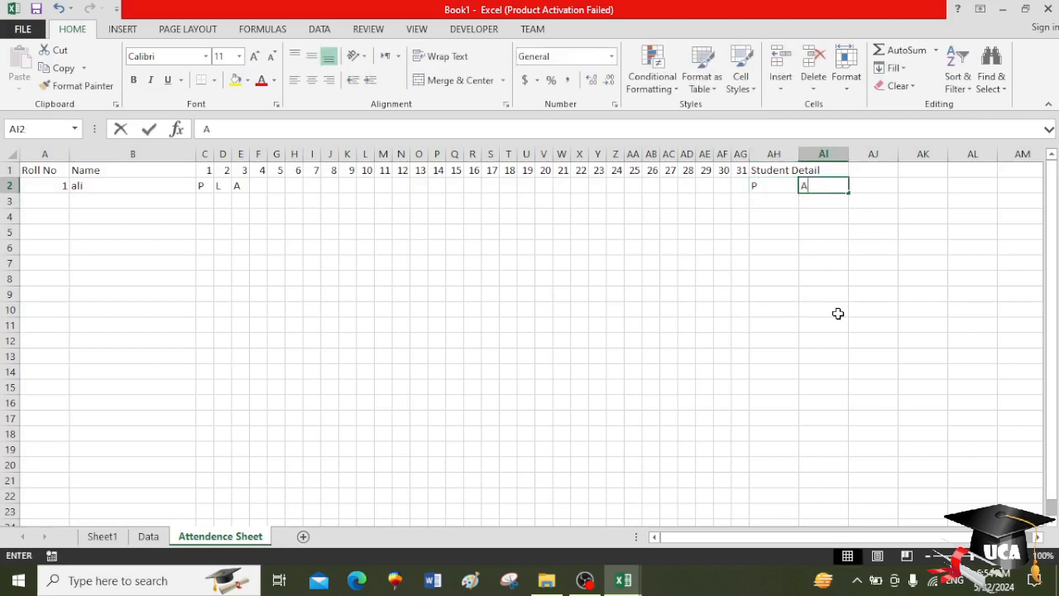
pyautogui.press('Tab')
pyautogui.write('L')
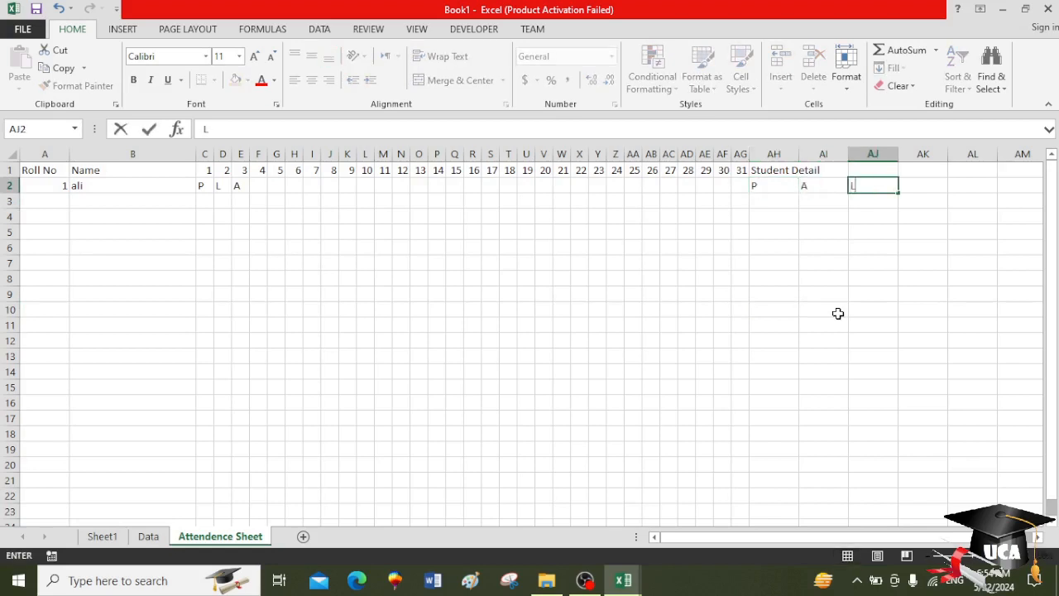
pyautogui.click(829, 310)
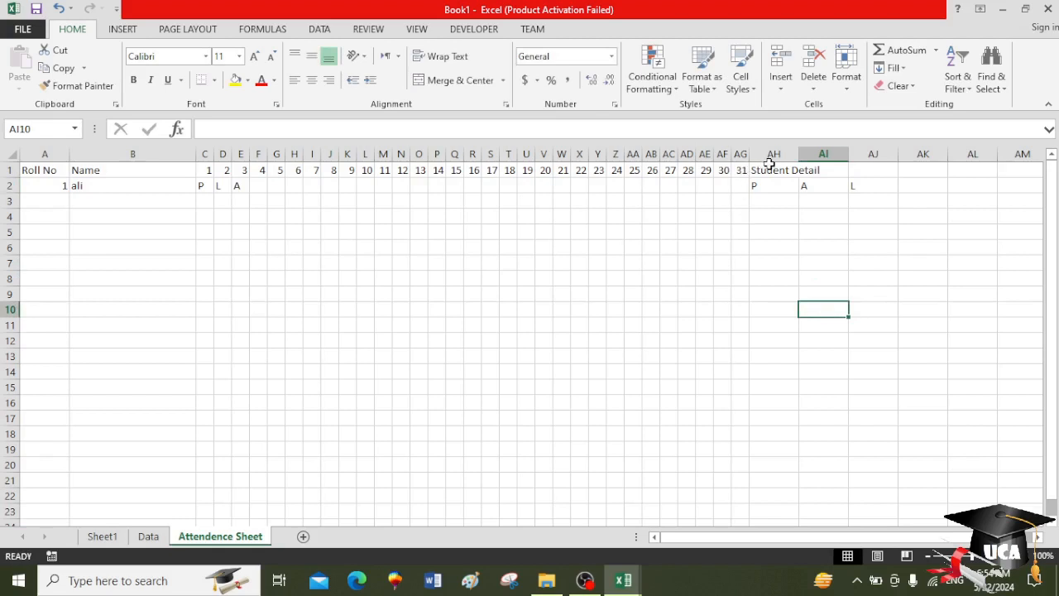
pyautogui.moveTo(771, 155); pyautogui.dragTo(872, 158)
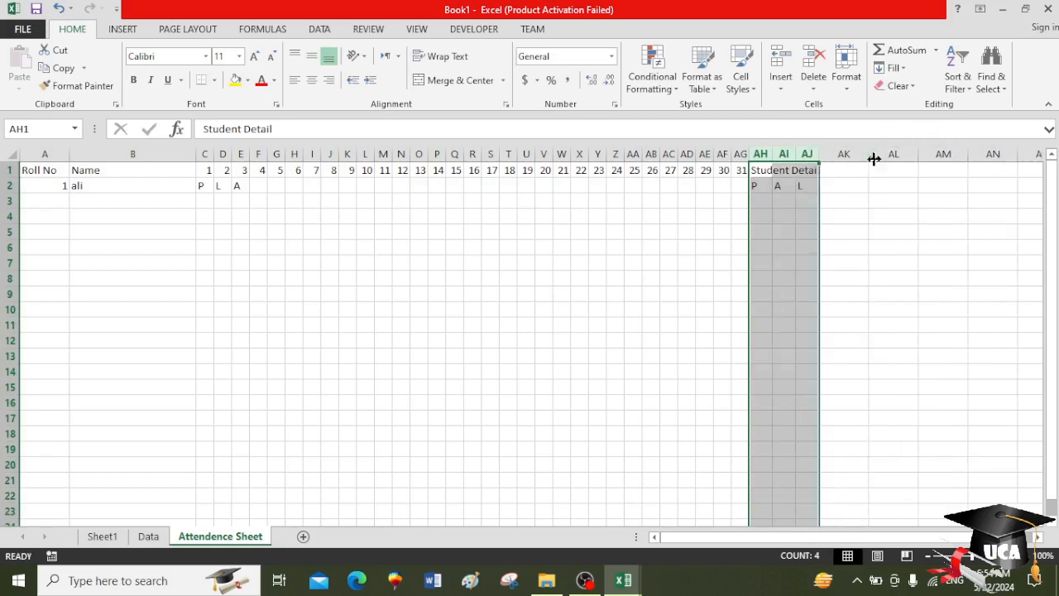
# Add the subheading P % in AK2.
pyautogui.click(836, 185)
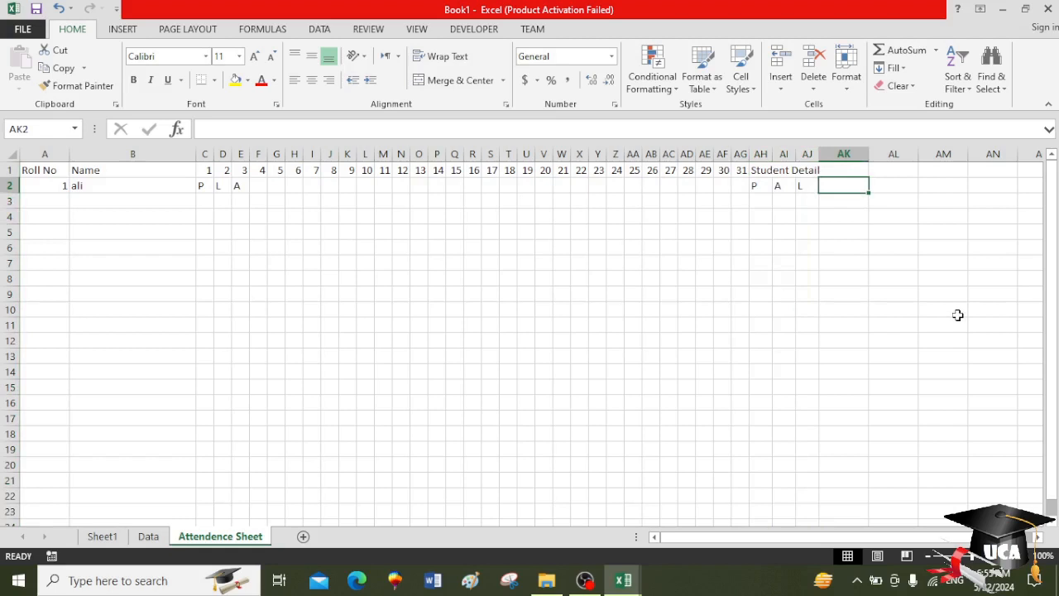
pyautogui.write('P')
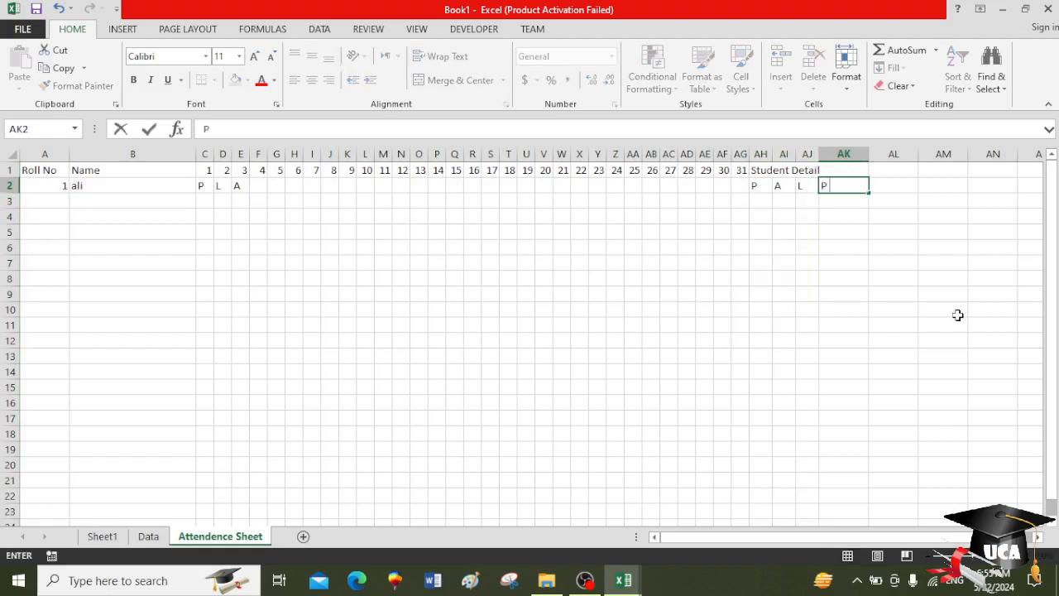
pyautogui.write(' %')
pyautogui.click(904, 296)
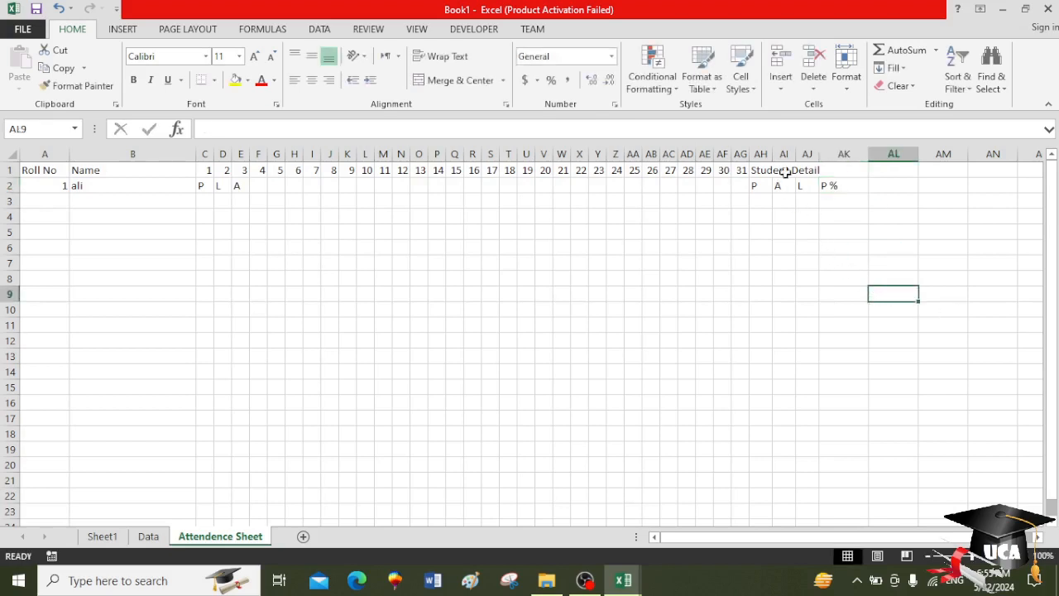
# Give columns AH through AK one equal narrow width and merge and center Student Detail across AH1:AK1.
pyautogui.moveTo(757, 155); pyautogui.dragTo(844, 156)
pyautogui.click(754, 261)
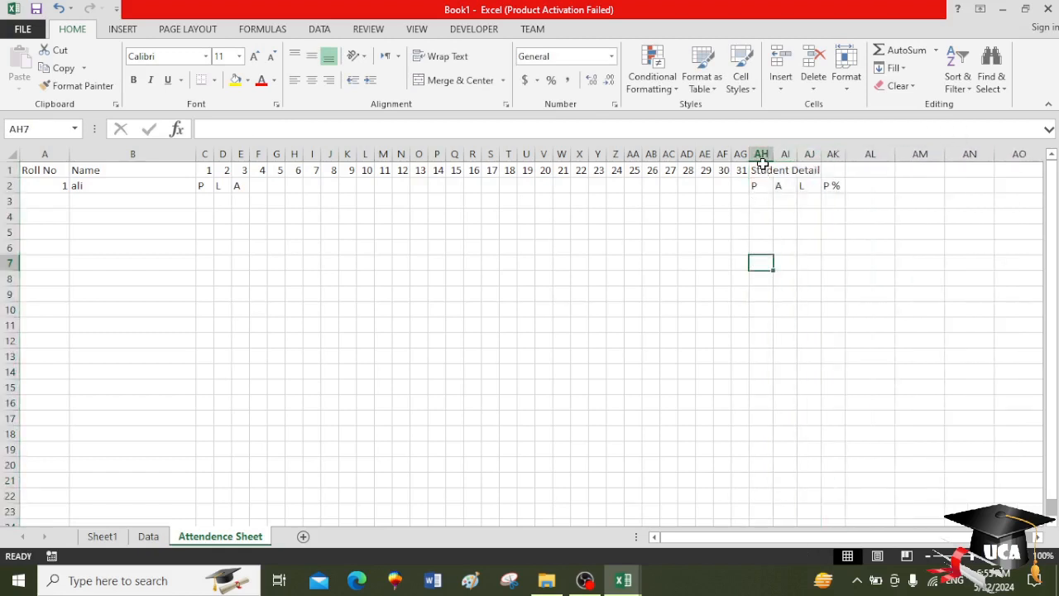
pyautogui.moveTo(761, 170); pyautogui.dragTo(831, 169)
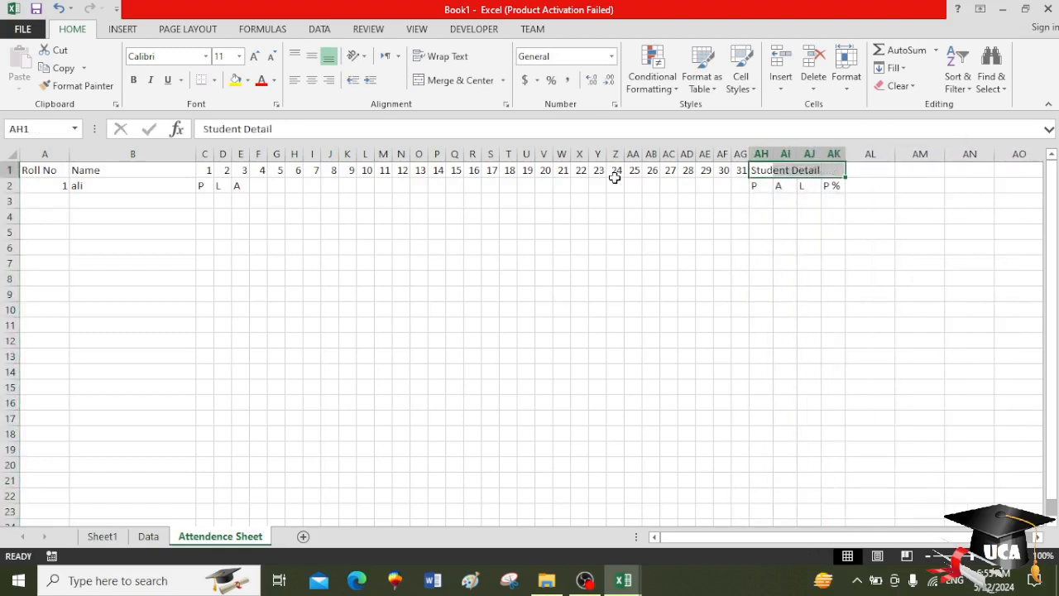
pyautogui.click(455, 83)
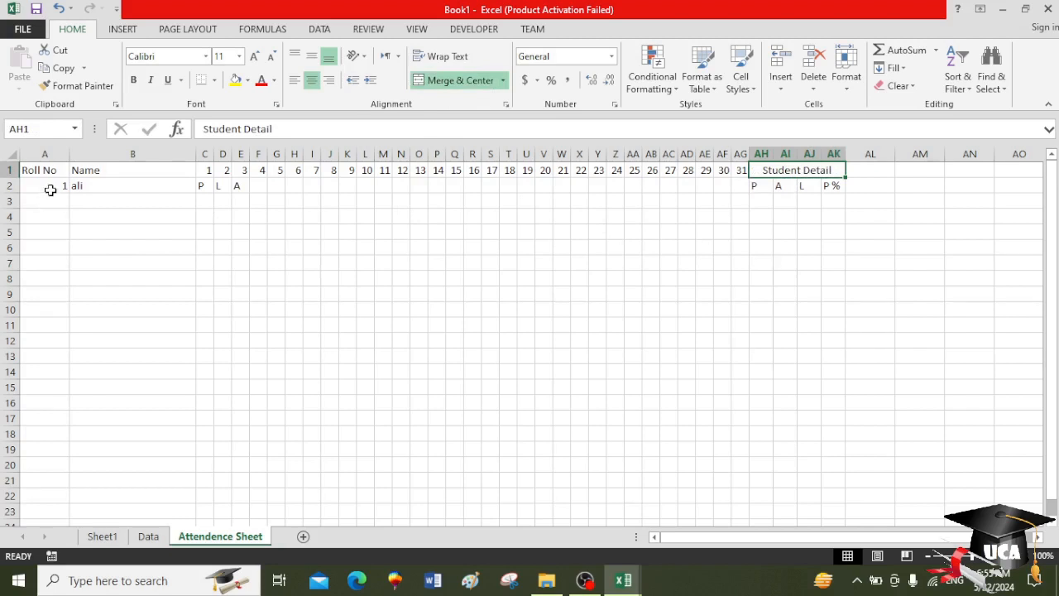
# Clear the sample student record and its attendance marks from A2:E2.
pyautogui.moveTo(47, 189); pyautogui.dragTo(234, 190)
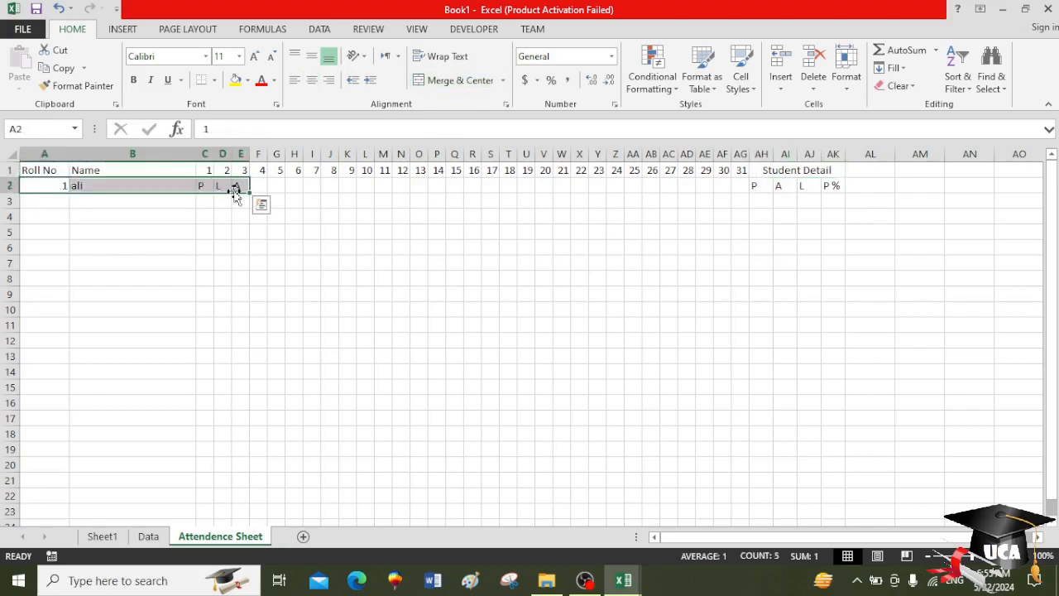
pyautogui.press('Delete')
pyautogui.click(223, 261)
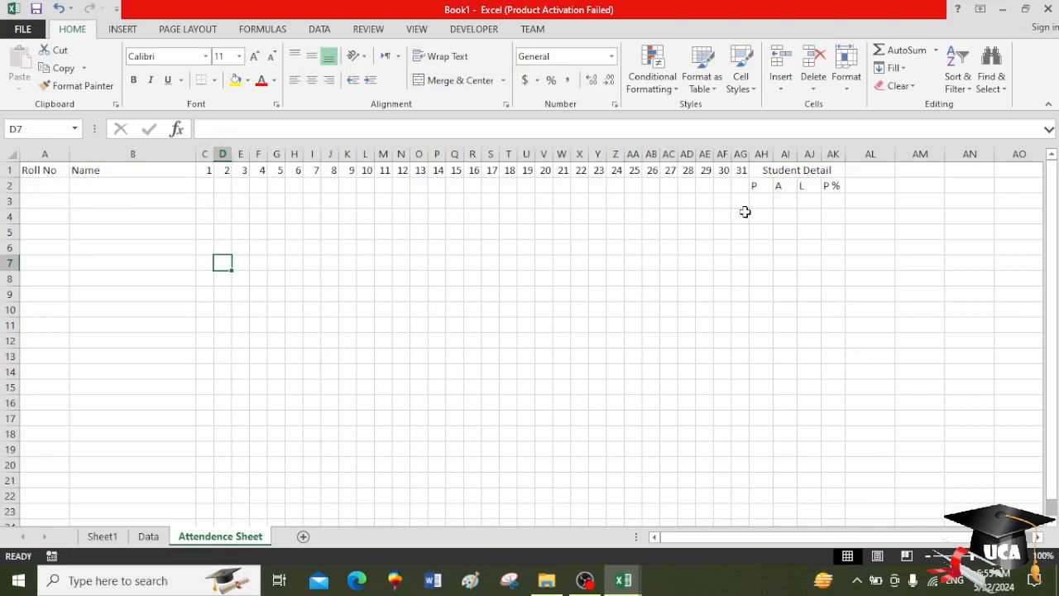
# Merge and center the day 1, Roll No and Name headings each across rows 1 and 2.
pyautogui.moveTo(208, 169); pyautogui.dragTo(207, 182)
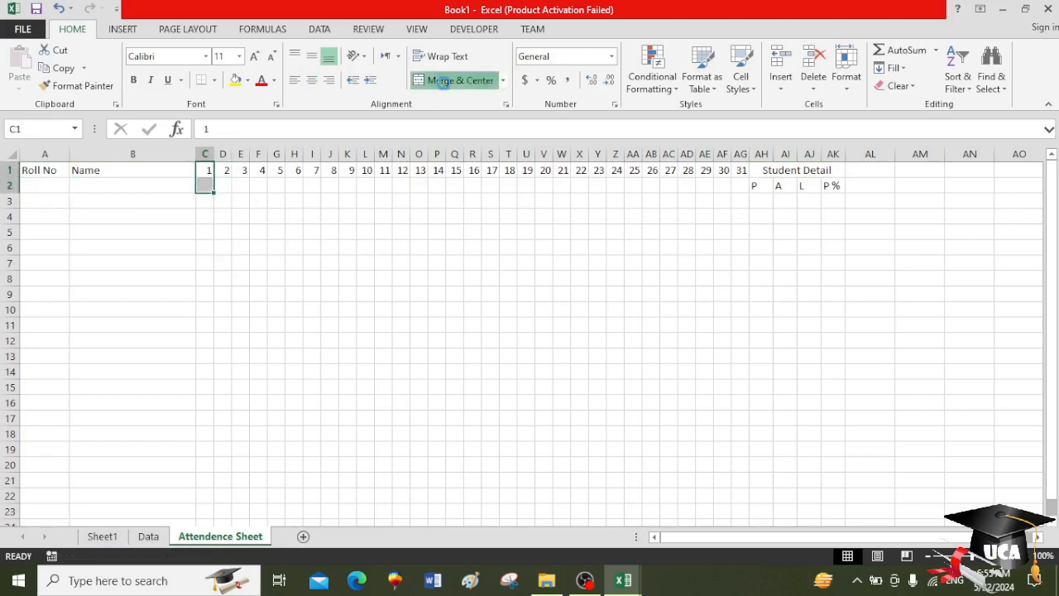
pyautogui.click(438, 79)
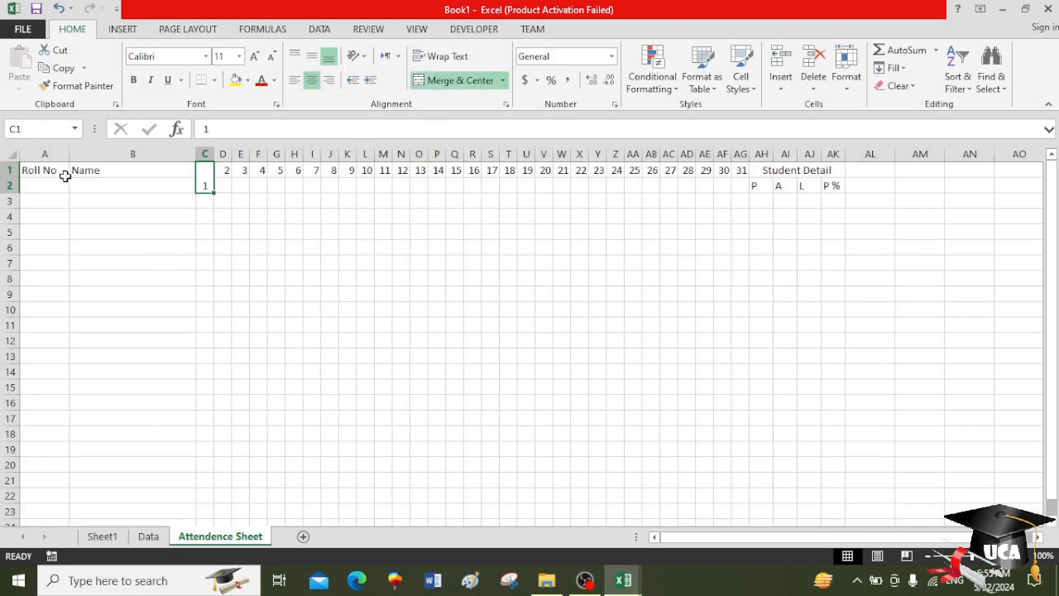
pyautogui.moveTo(61, 173); pyautogui.dragTo(60, 187)
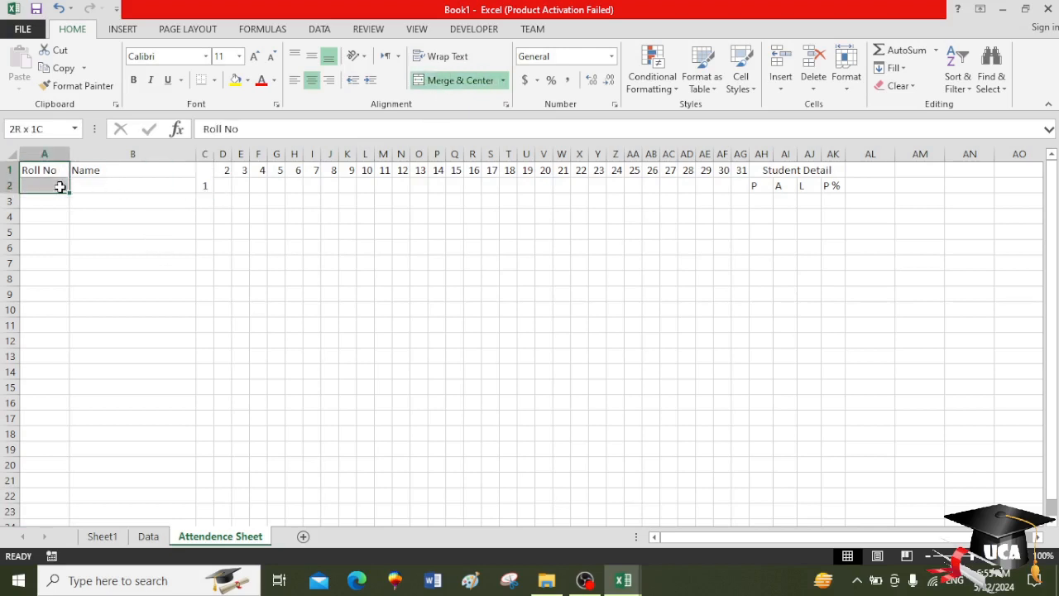
pyautogui.click(430, 79)
pyautogui.moveTo(131, 169); pyautogui.dragTo(130, 185)
pyautogui.click(430, 80)
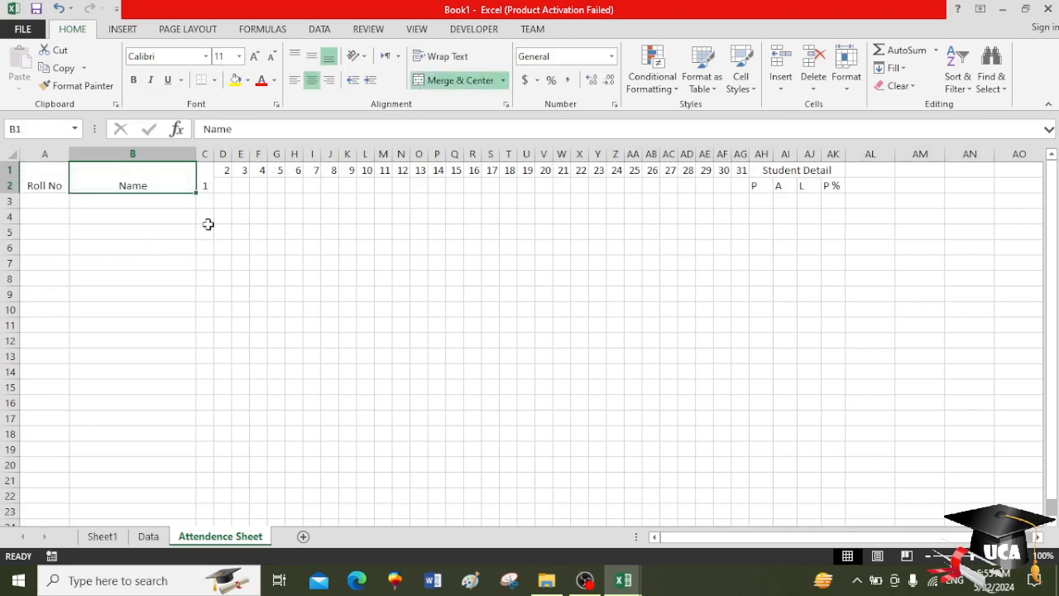
# Copy the merged format of the day 1 heading onto the other day headings in D1:AG2 with Format Painter.
pyautogui.click(209, 177)
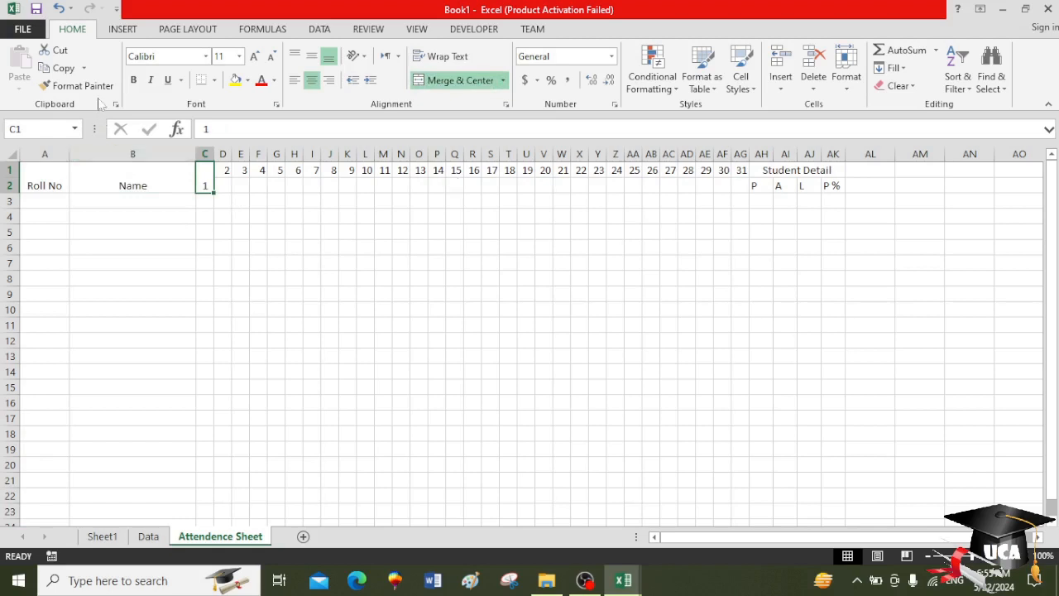
pyautogui.click(78, 85)
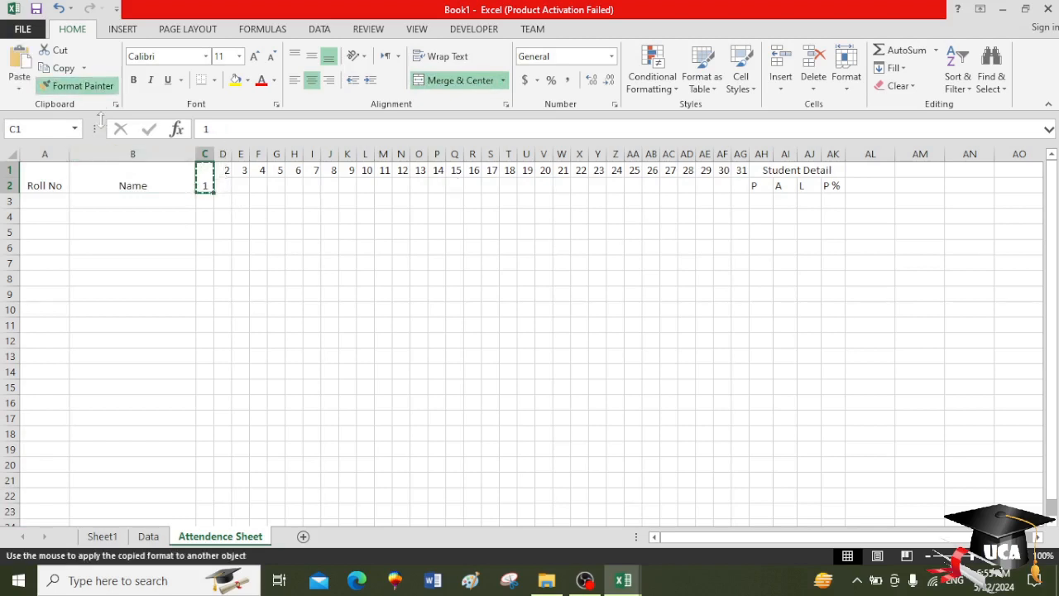
pyautogui.click(225, 172)
pyautogui.moveTo(225, 172)
pyautogui.mouseDown()
pyautogui.moveTo(254, 184)
pyautogui.moveTo(428, 173)
pyautogui.moveTo(667, 201)
pyautogui.moveTo(730, 195)
pyautogui.moveTo(738, 184)
pyautogui.mouseUp()
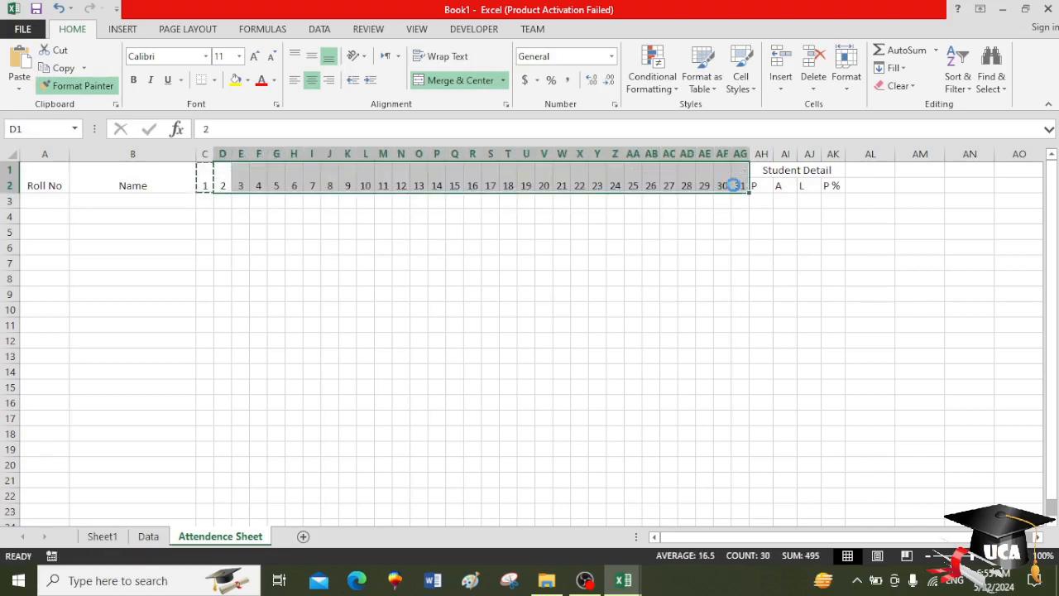
# Middle-align the headings in A1:AG2 vertically and make the whole header A1:AK2 bold.
pyautogui.moveTo(50, 175); pyautogui.dragTo(739, 173)
pyautogui.click(315, 61)
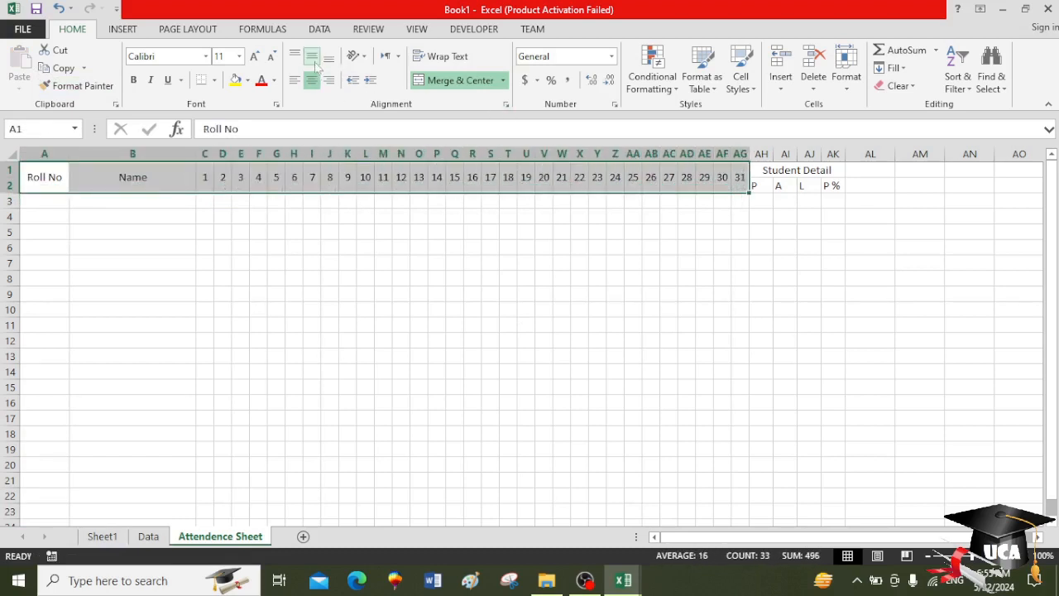
pyautogui.moveTo(66, 177); pyautogui.dragTo(832, 186)
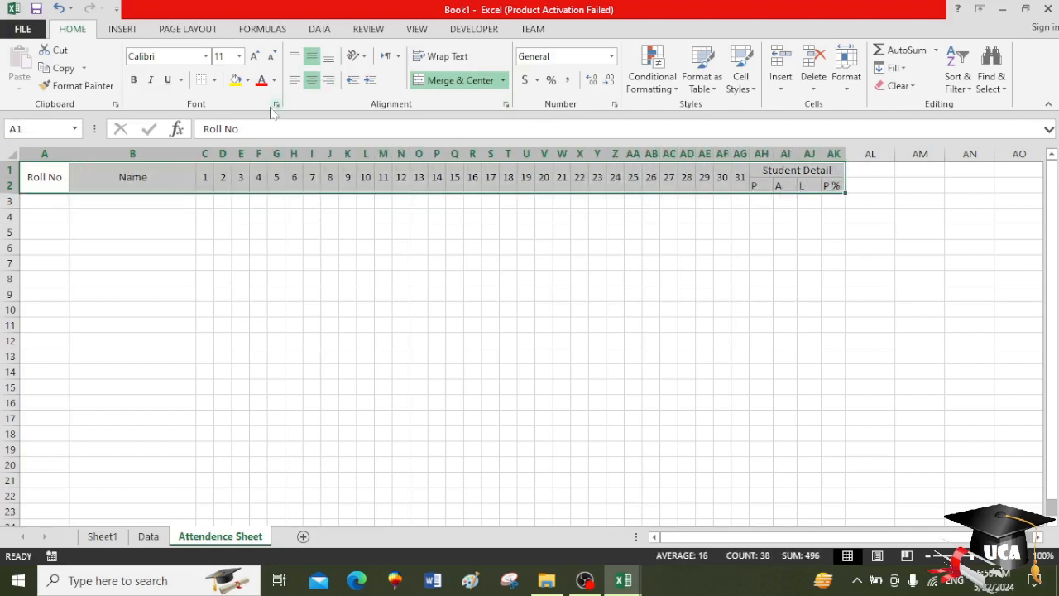
pyautogui.click(133, 81)
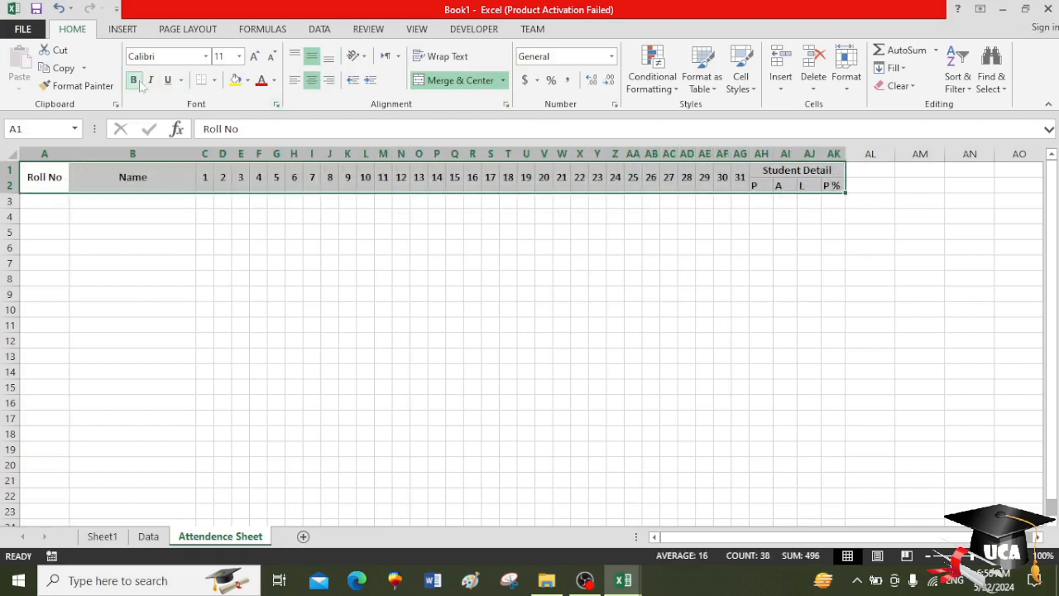
pyautogui.click(351, 261)
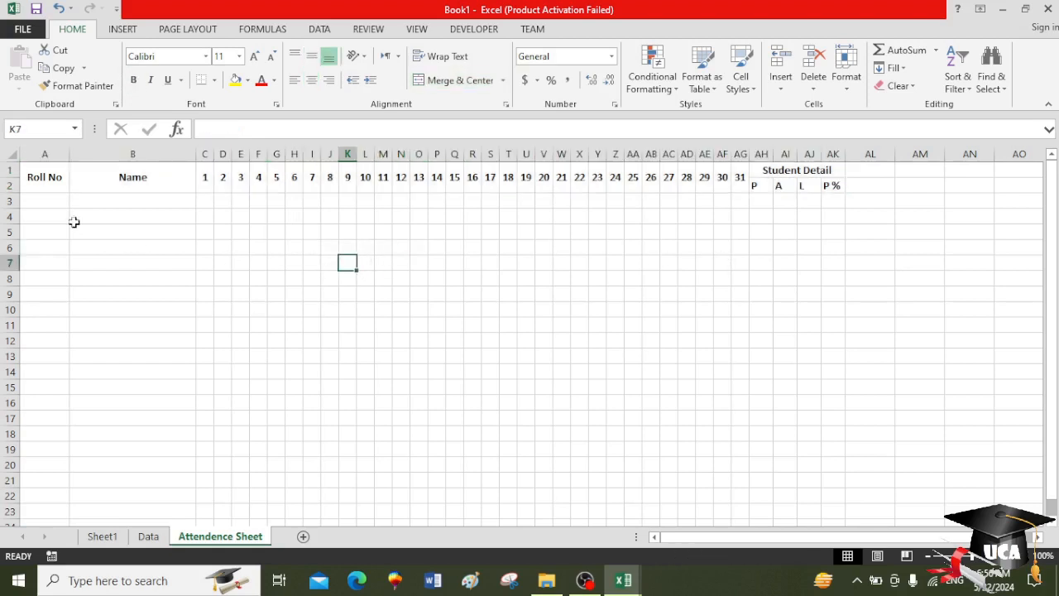
# Enter roll numbers 1 to 4 in A3:A6.
pyautogui.click(61, 200)
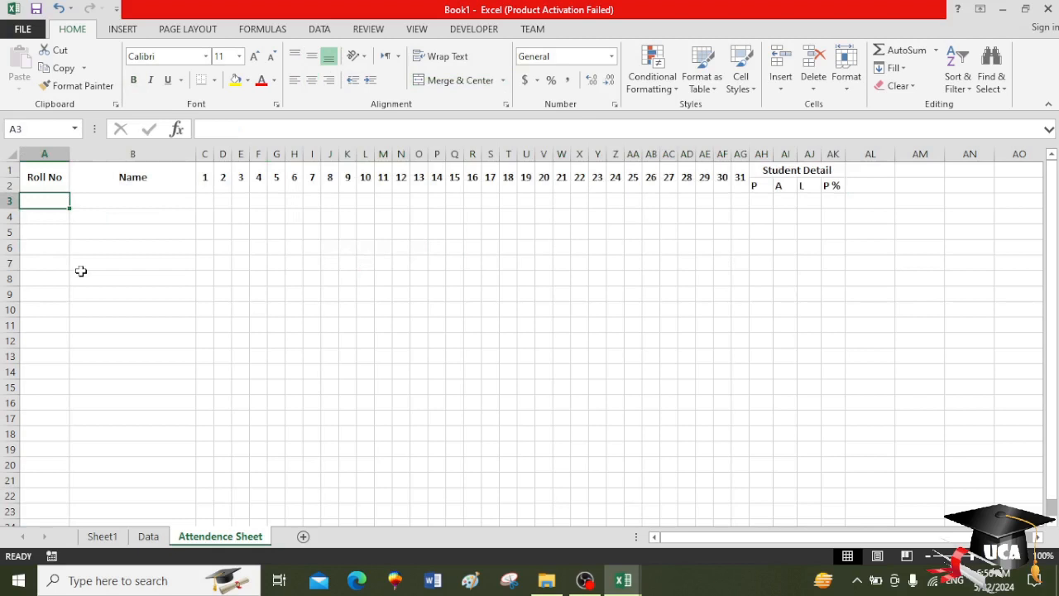
pyautogui.write('1')
pyautogui.press('Return')
pyautogui.write('2')
pyautogui.press('Return')
pyautogui.write('3')
pyautogui.press('Return')
pyautogui.write('4')
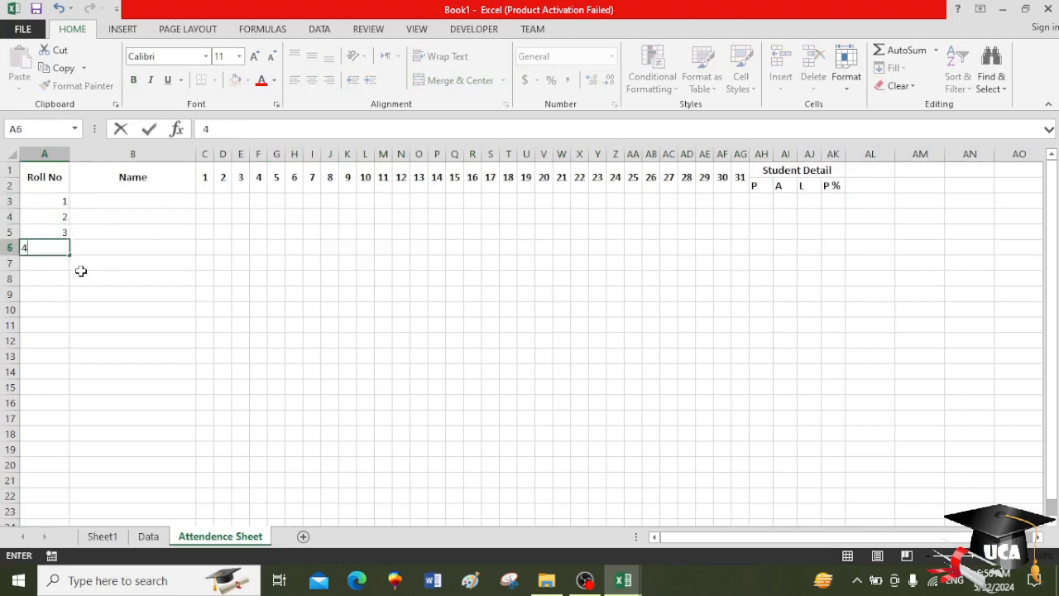
pyautogui.press('Tab')
# Enter the first two students' names in B3 and B4.
pyautogui.press('Up')
pyautogui.press('Up')
pyautogui.press('Up')
pyautogui.write('al')
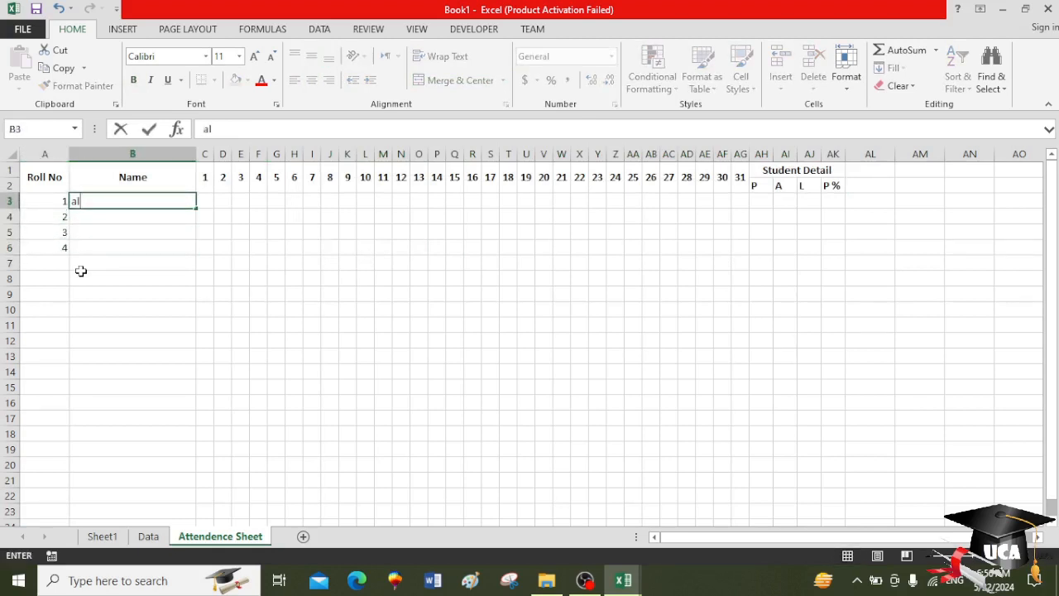
pyautogui.write('i')
pyautogui.press('Return')
pyautogui.write('ahmad')
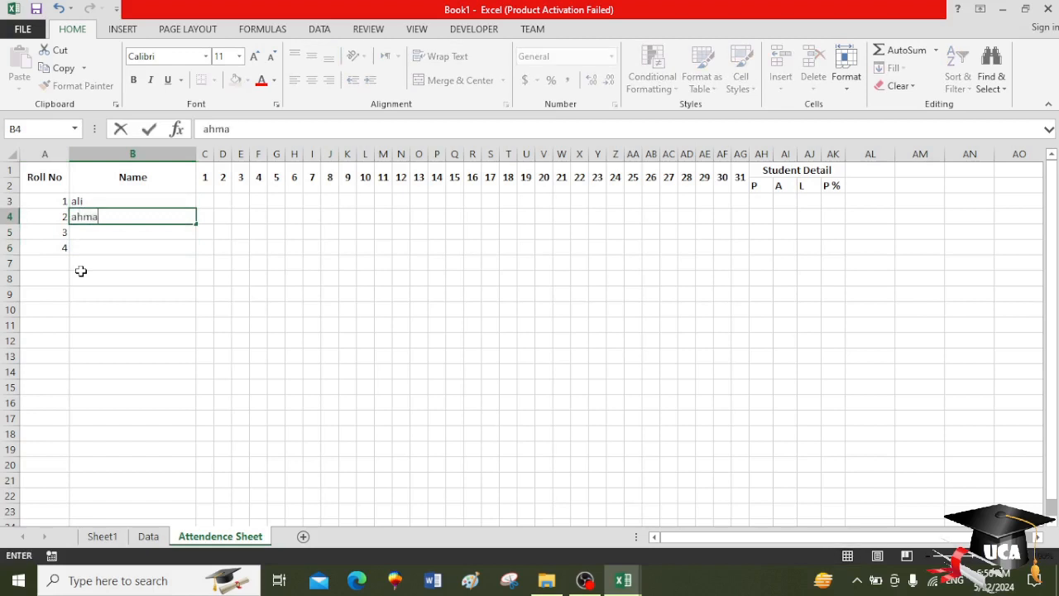
pyautogui.press('Tab')
pyautogui.press('Up')
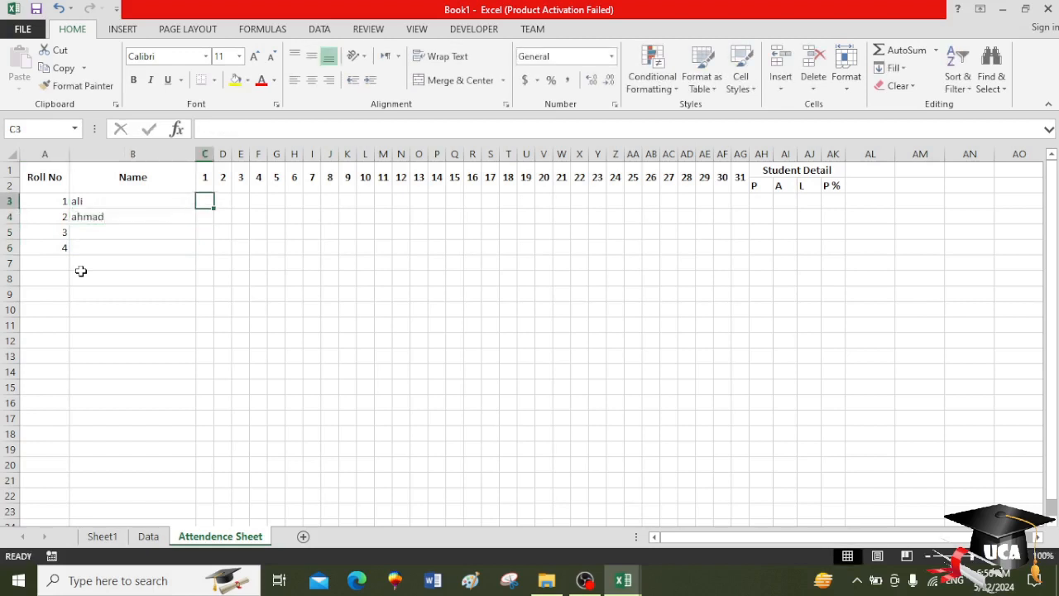
# Enter roll number 1's attendance for days 1 to 10 in C3:L3 as p, p, p, l, p, p, a, a, p, p.
pyautogui.write('p')
pyautogui.press('Tab')
pyautogui.write('p')
pyautogui.press('Tab')
pyautogui.write('p')
pyautogui.press('Tab')
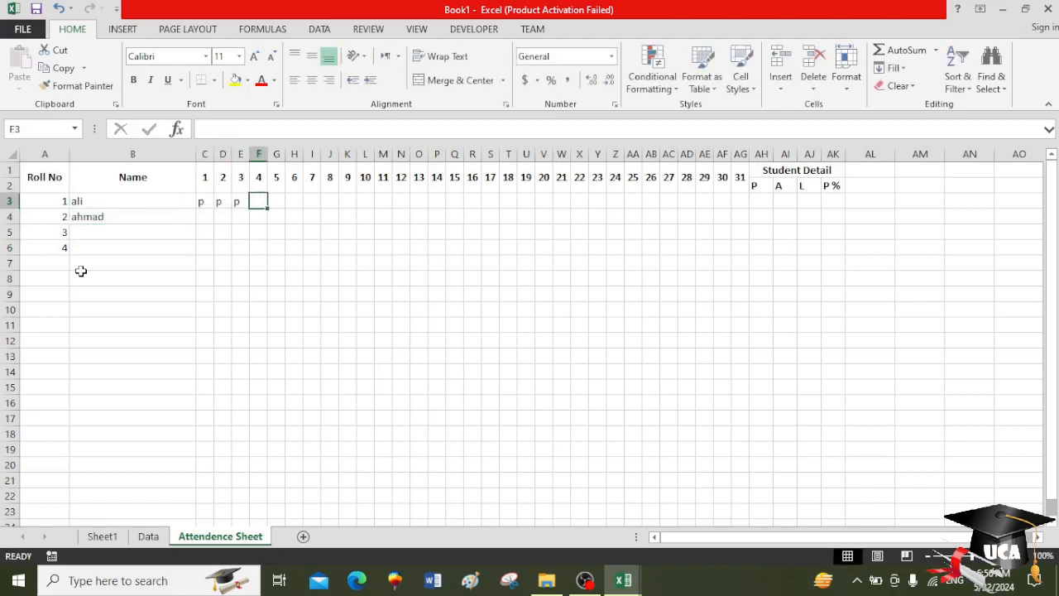
pyautogui.write('l')
pyautogui.press('Tab')
pyautogui.write('p')
pyautogui.press('Tab')
pyautogui.write('p')
pyautogui.press('Tab')
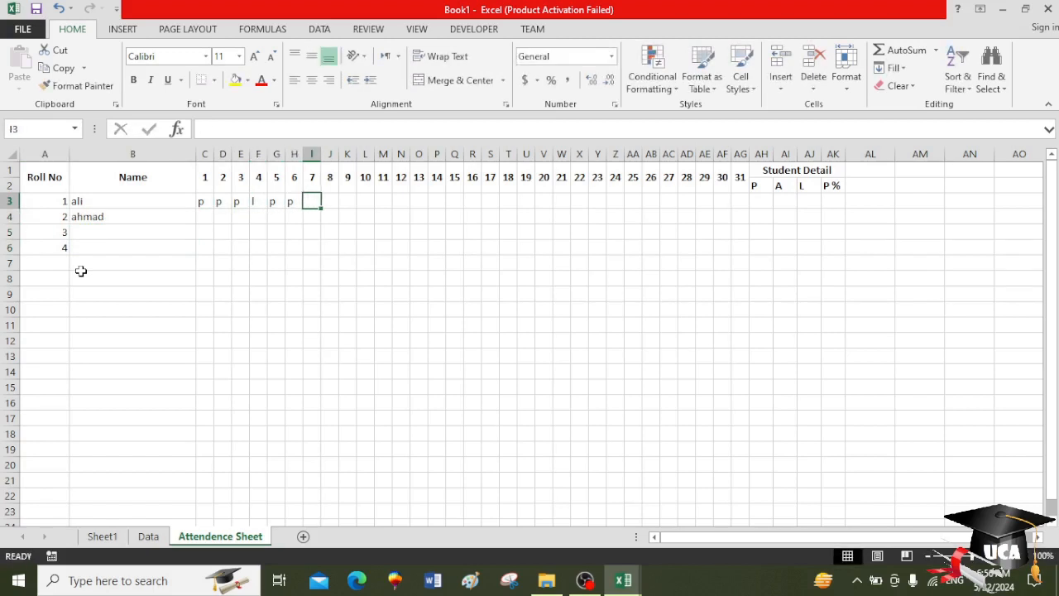
pyautogui.write('a')
pyautogui.press('Tab')
pyautogui.write('a')
pyautogui.press('Tab')
pyautogui.write('[')
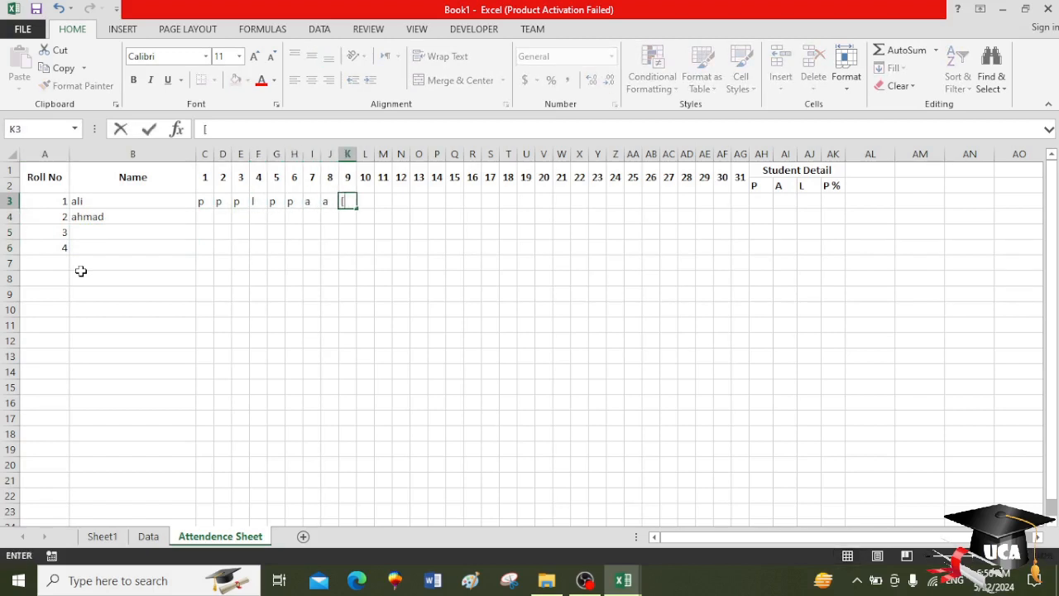
pyautogui.write('p')
pyautogui.press('Tab')
pyautogui.write('p')
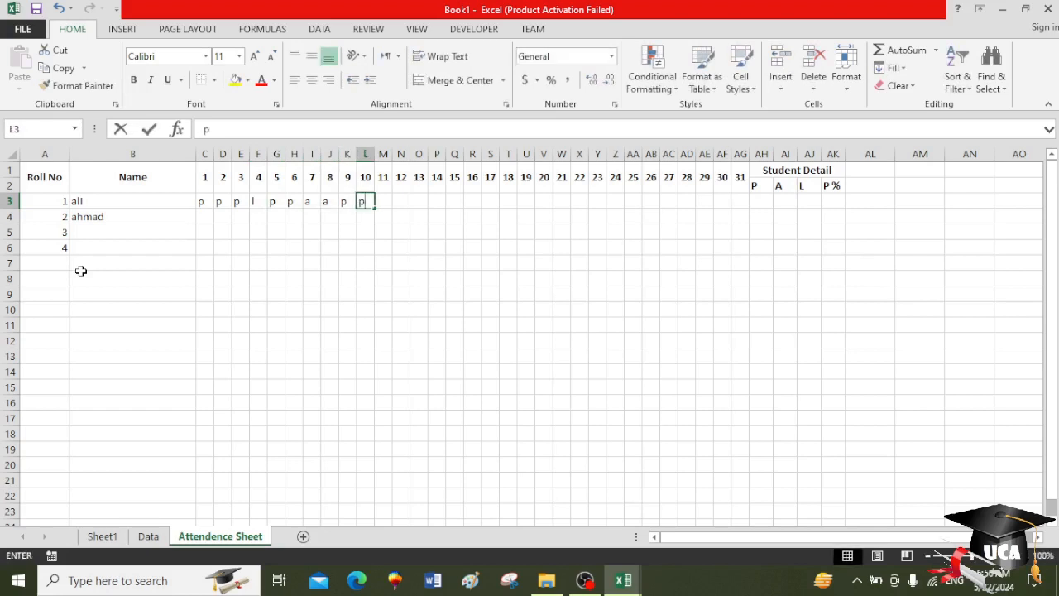
pyautogui.press('Tab')
# Enter =COUNTIF(C3:AG3,"p") in AH3 to total the first student's present days.
pyautogui.press('Tab')
pyautogui.press('Tab')
pyautogui.press('Tab')
pyautogui.press('Tab')
pyautogui.press('Tab')
pyautogui.press('Tab')
pyautogui.press('Tab')
pyautogui.press('Tab')
pyautogui.press('Tab')
pyautogui.press('Tab')
pyautogui.press('Tab')
pyautogui.press('Tab')
pyautogui.press('Tab')
pyautogui.press('Tab')
pyautogui.press('Tab')
pyautogui.press('Tab')
pyautogui.press('Tab')
pyautogui.press('Tab')
pyautogui.press('Tab')
pyautogui.press('Tab')
pyautogui.press('Tab')
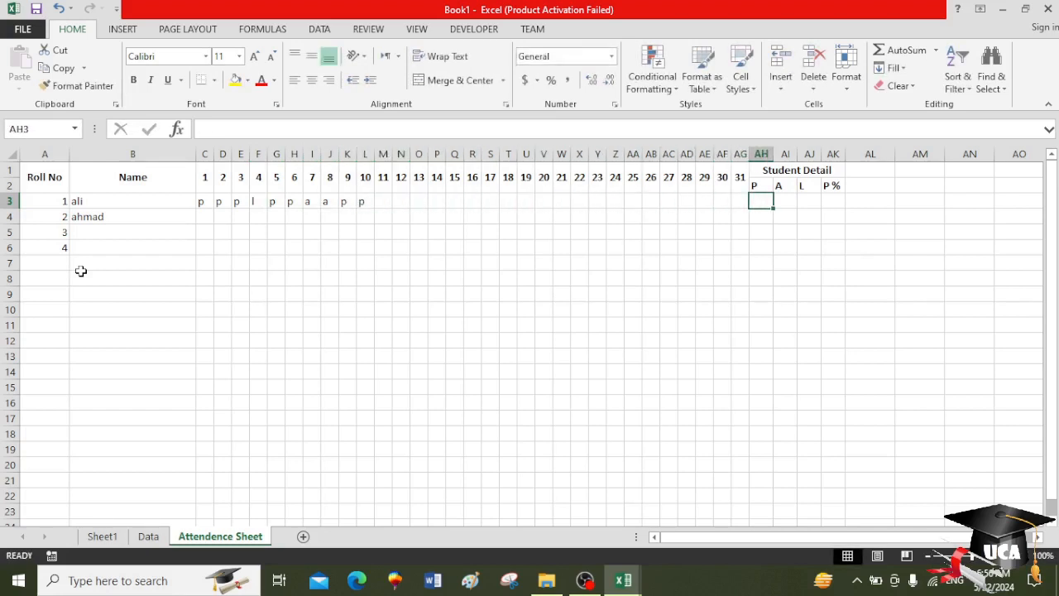
pyautogui.write('=')
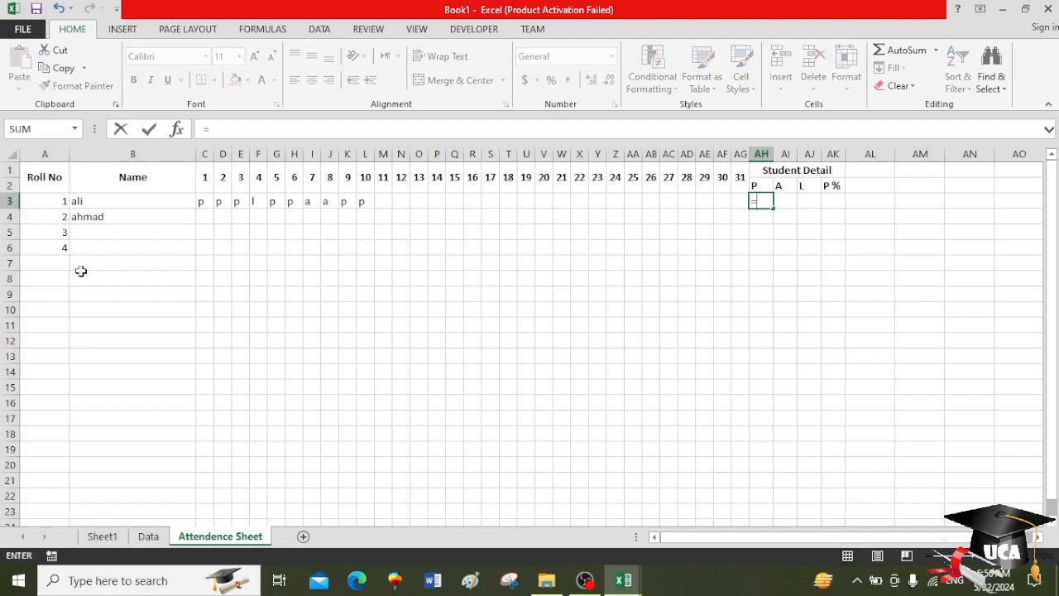
pyautogui.write('countif')
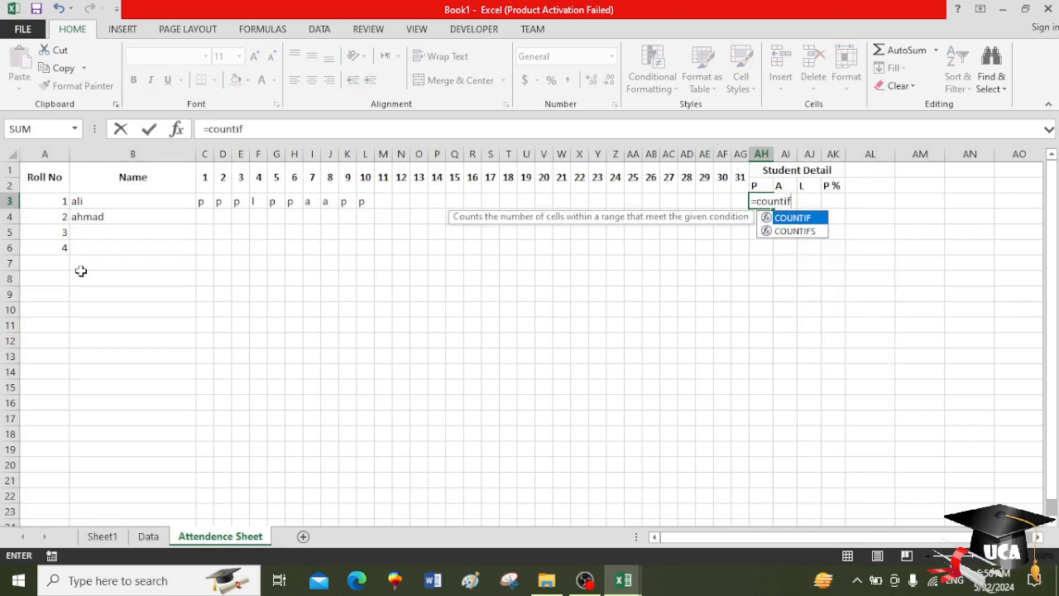
pyautogui.press('Tab')
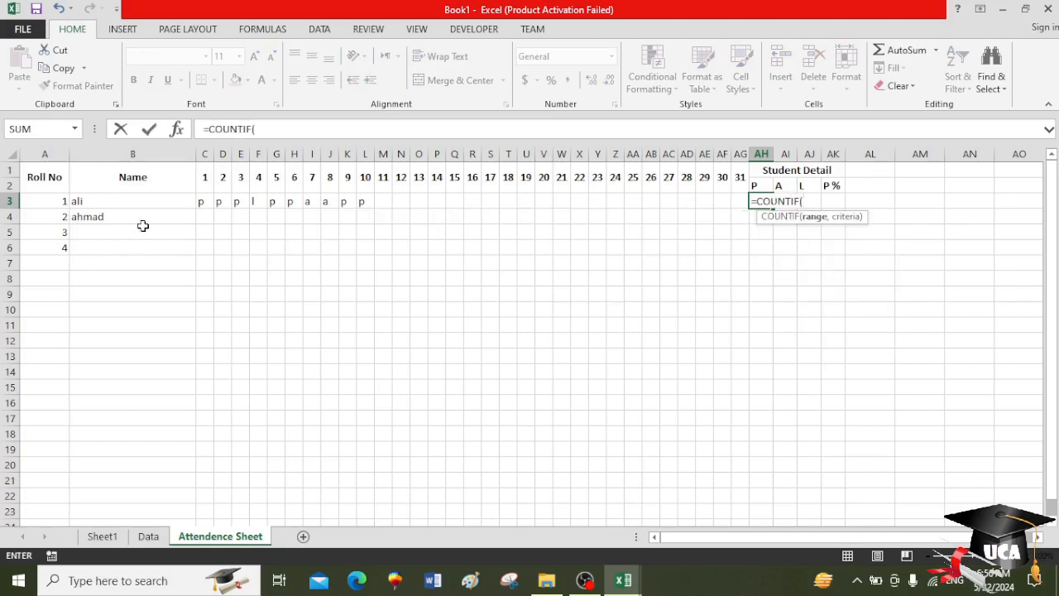
pyautogui.moveTo(206, 201); pyautogui.dragTo(733, 199)
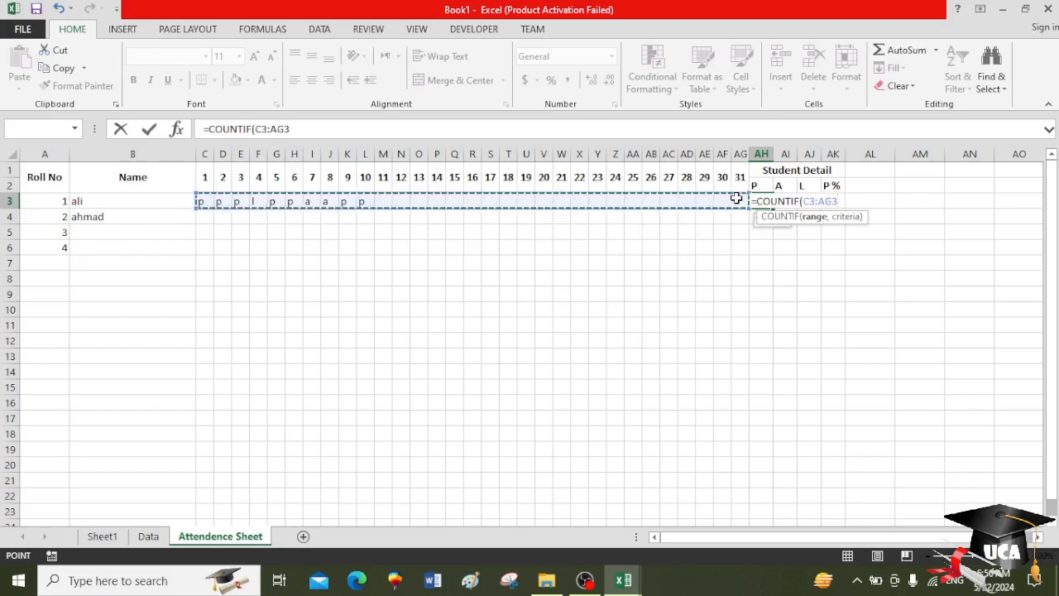
pyautogui.write(',')
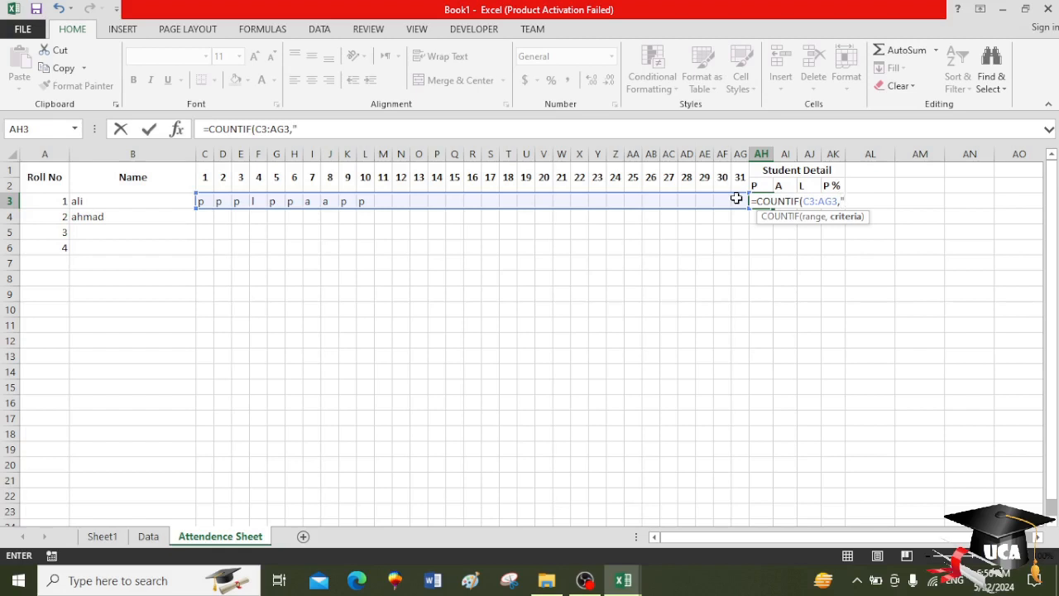
pyautogui.write('"p')
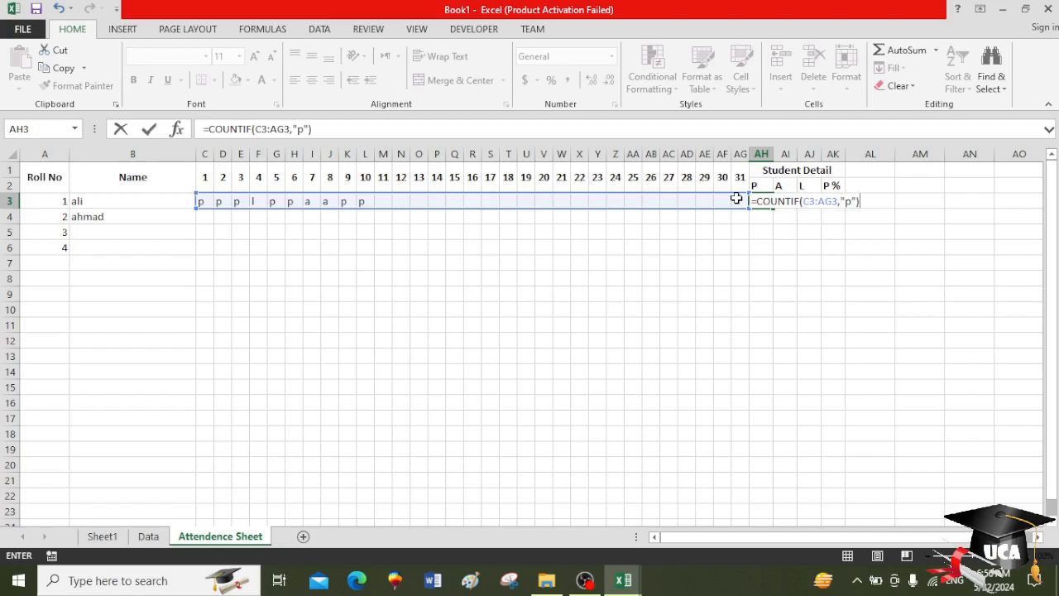
pyautogui.press('Return')
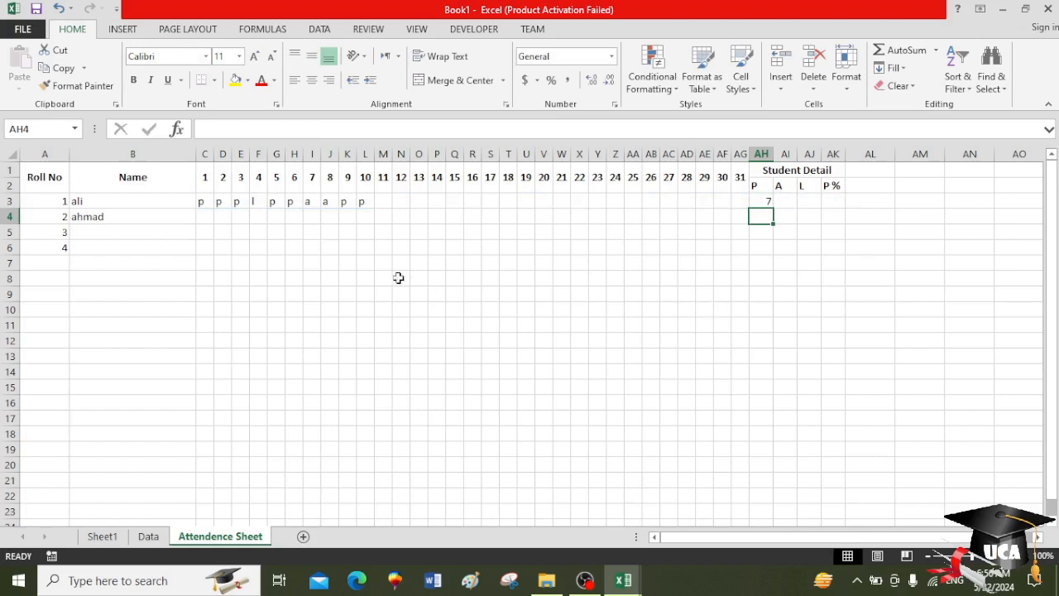
# Copy the formula text from AH3 into AI3 and change its criterion to "a" to count absences.
pyautogui.click(755, 200)
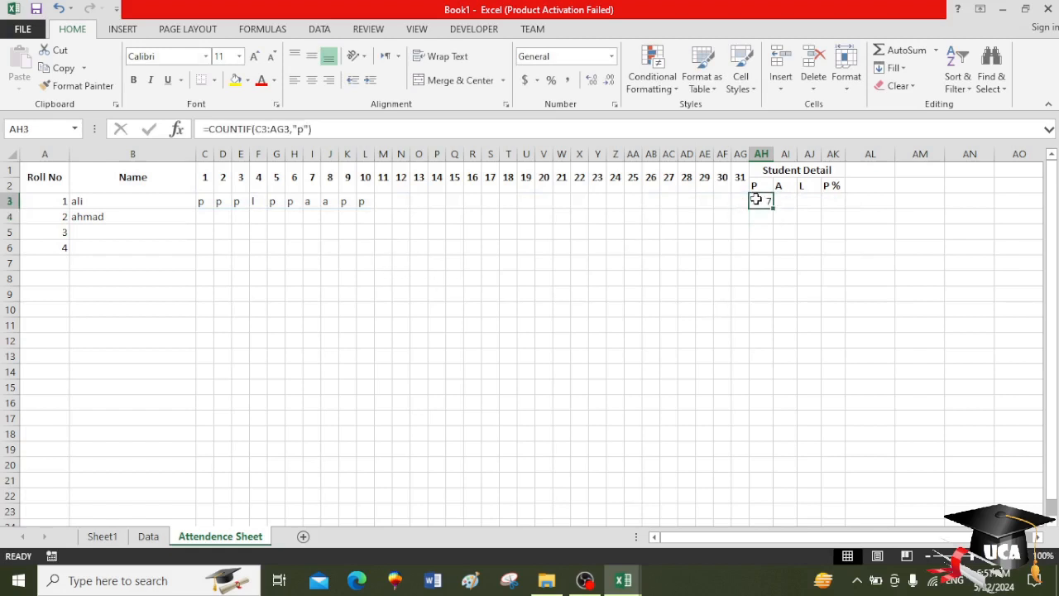
pyautogui.moveTo(321, 129); pyautogui.dragTo(173, 137)
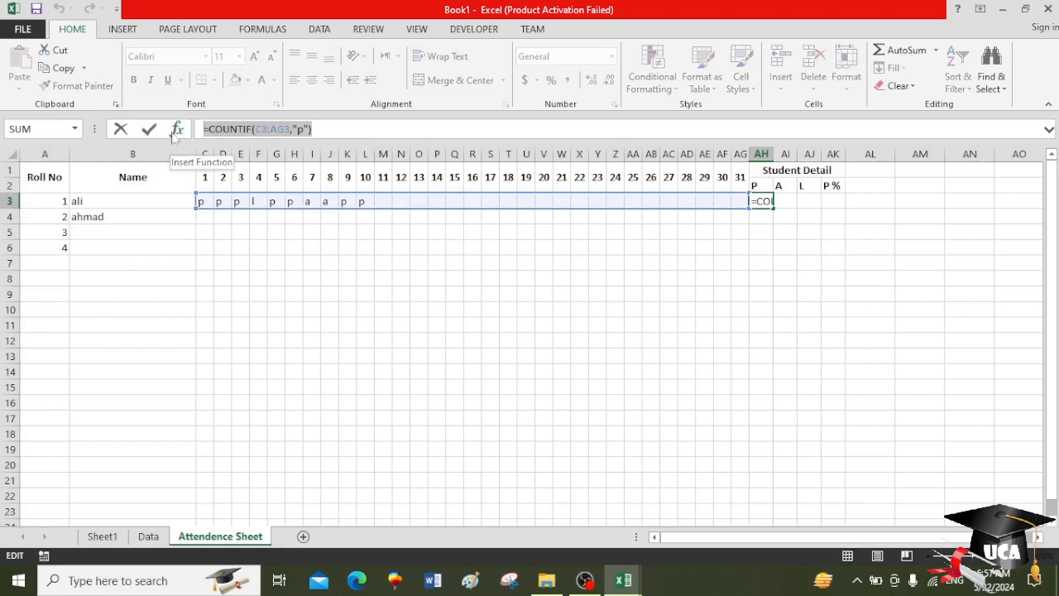
pyautogui.hotkey('ctrl', 'c')
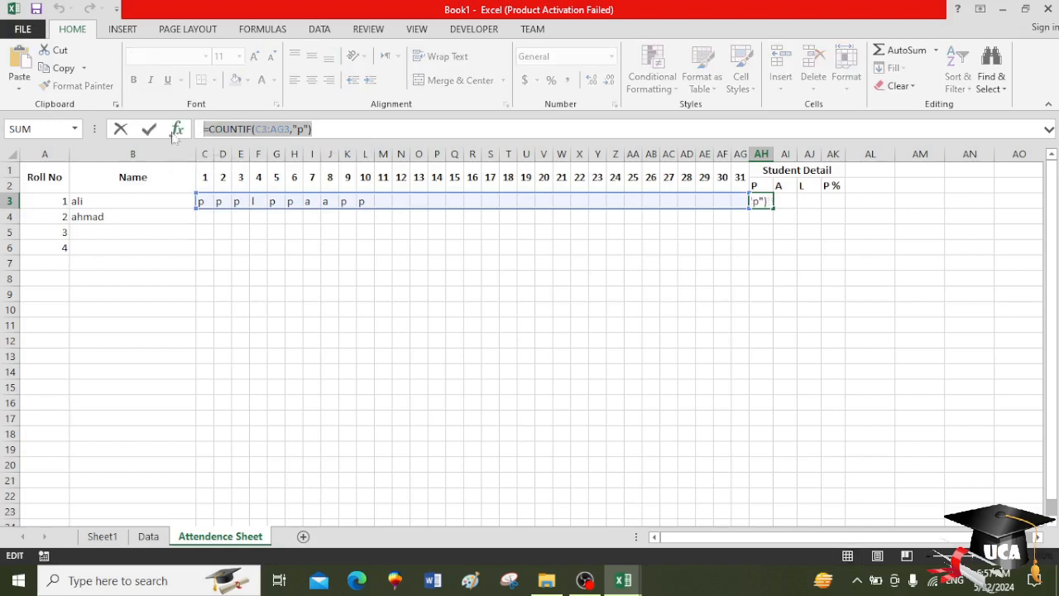
pyautogui.press('Return')
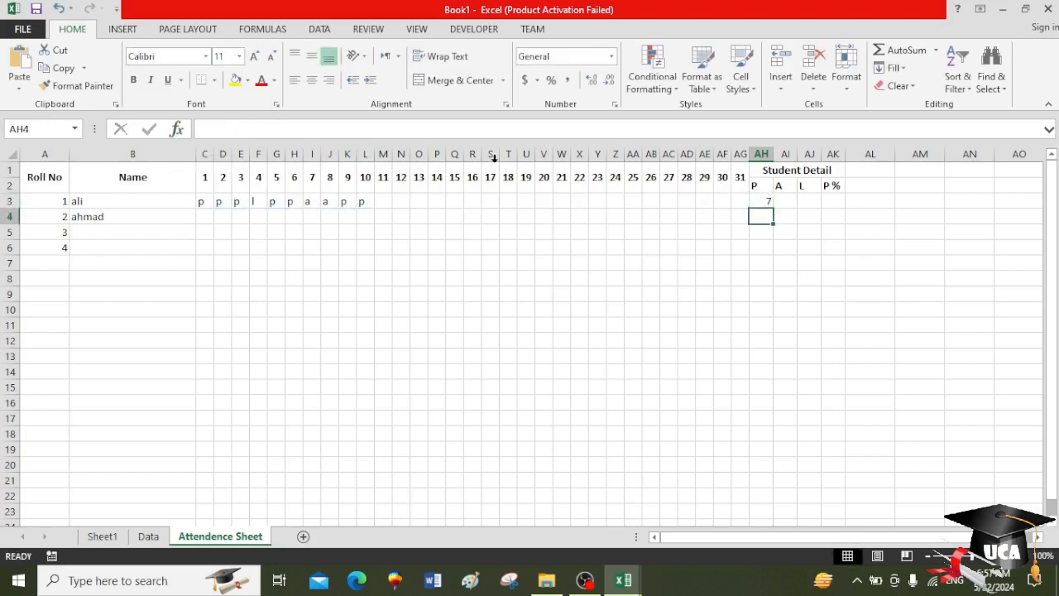
pyautogui.click(782, 201)
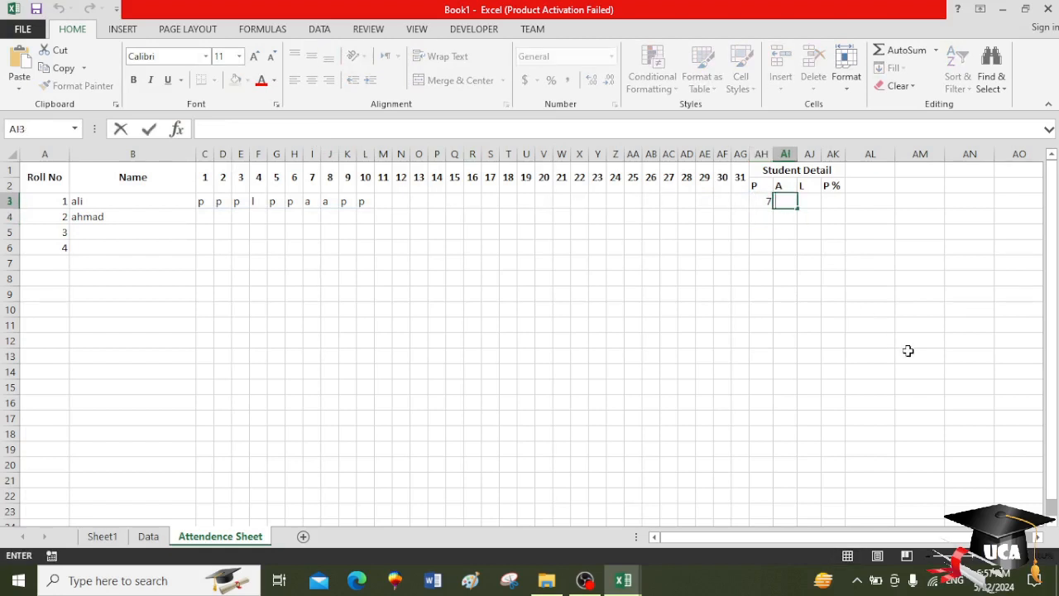
pyautogui.hotkey('ctrl', 'v')
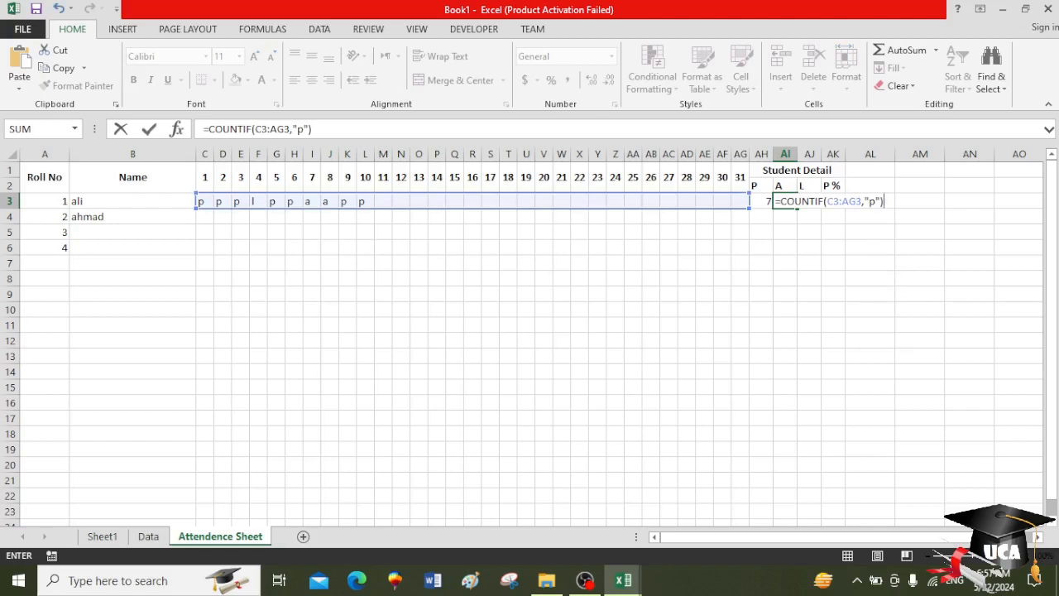
pyautogui.click(875, 202)
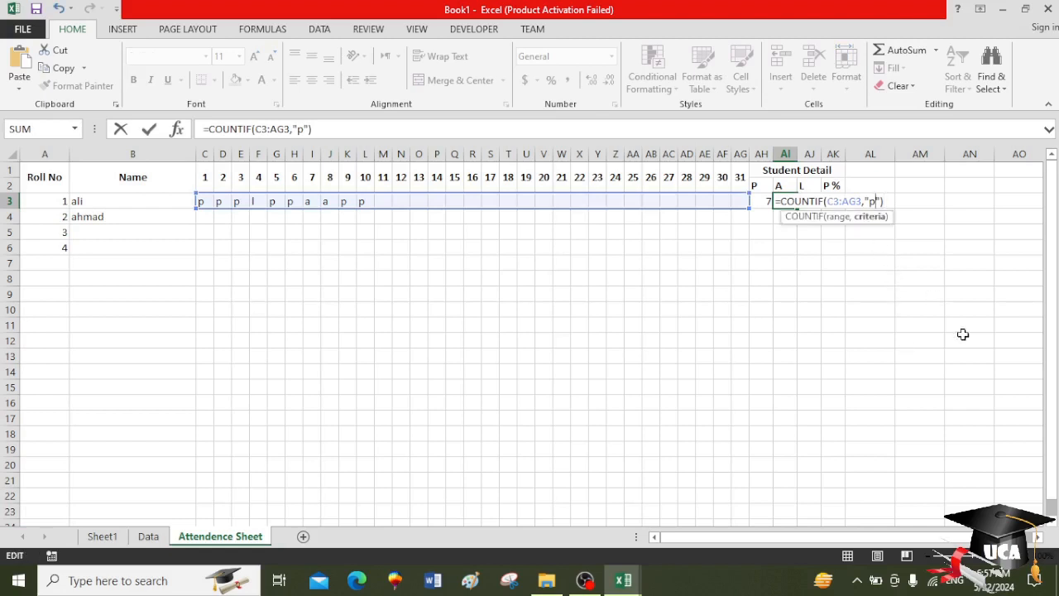
pyautogui.press('BackSpace')
pyautogui.write('a')
pyautogui.press('Return')
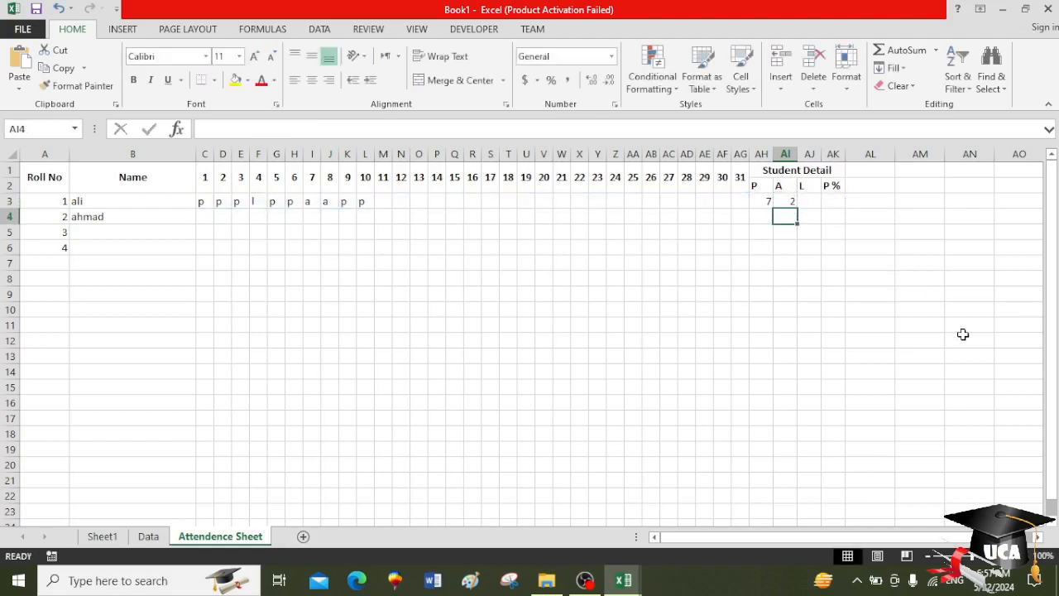
# Paste the copied COUNTIF formula into AJ3 and change its criterion to "l" to count leaves.
pyautogui.click(807, 201)
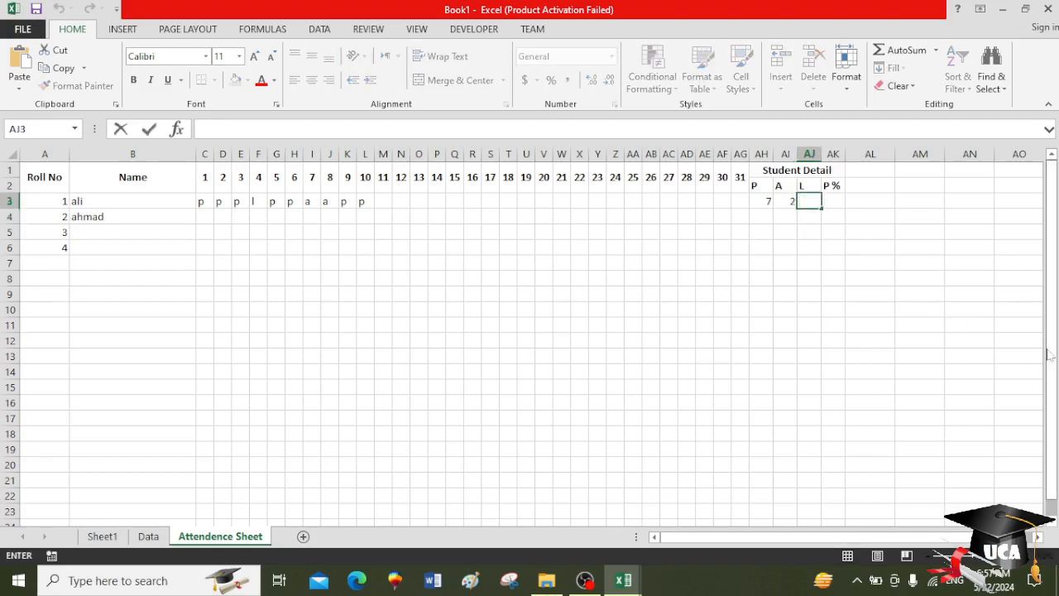
pyautogui.hotkey('ctrl', 'v')
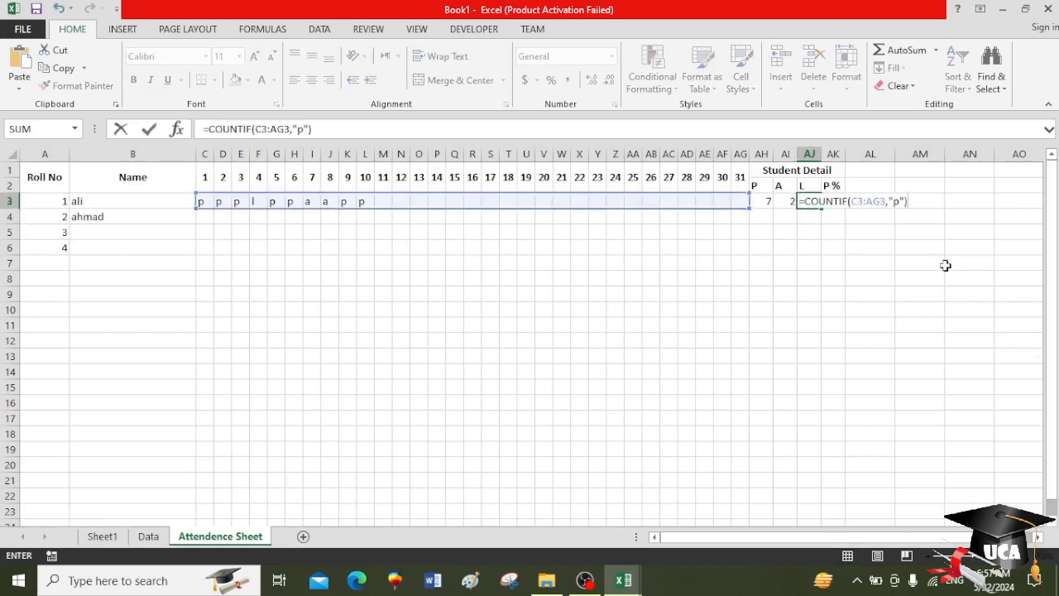
pyautogui.click(899, 201)
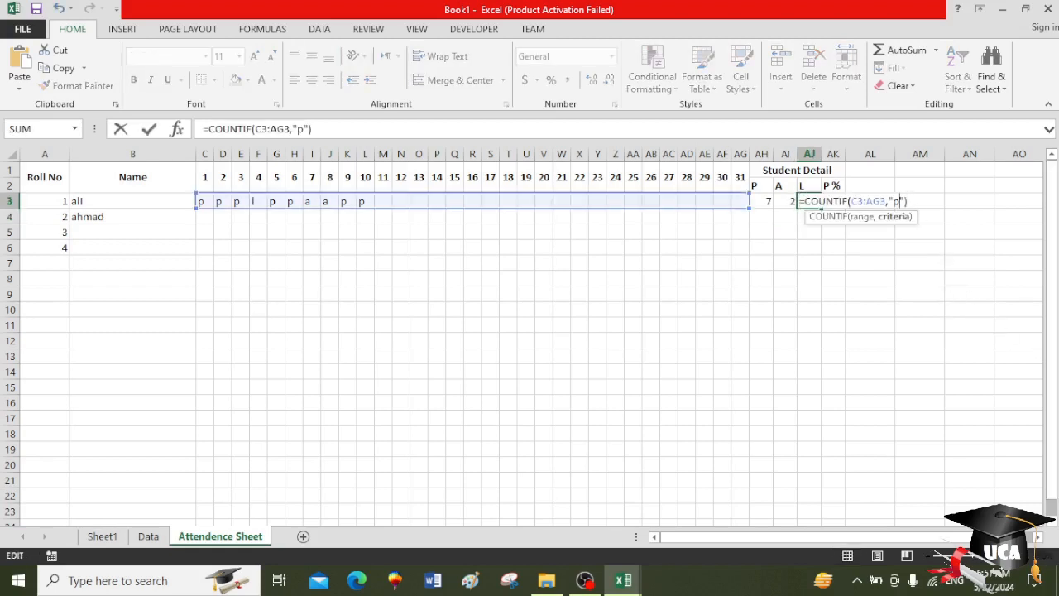
pyautogui.press('BackSpace')
pyautogui.write('l')
pyautogui.press('Return')
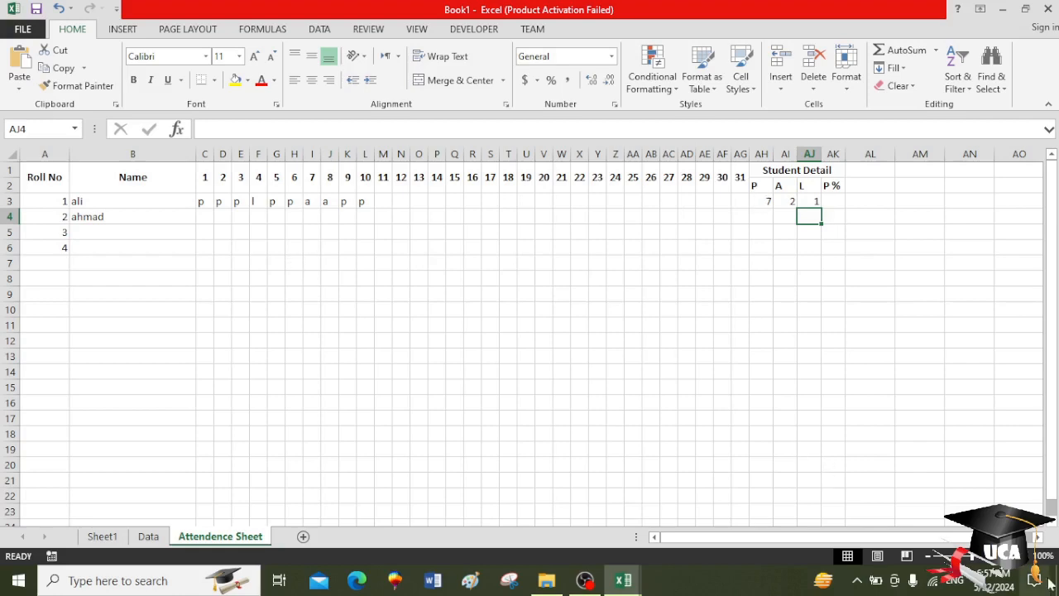
# Fill roll number 1's attendance in M3:AC3 with p for days 11–15, a for 16–17, l for 18–20 and p for 21–27.
pyautogui.click(1021, 556)
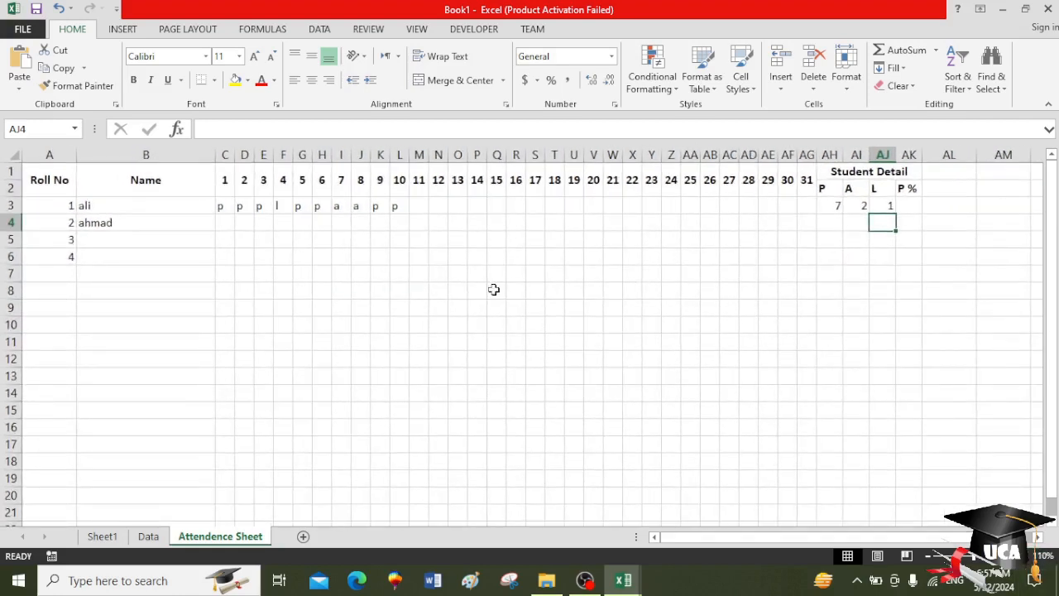
pyautogui.click(414, 212)
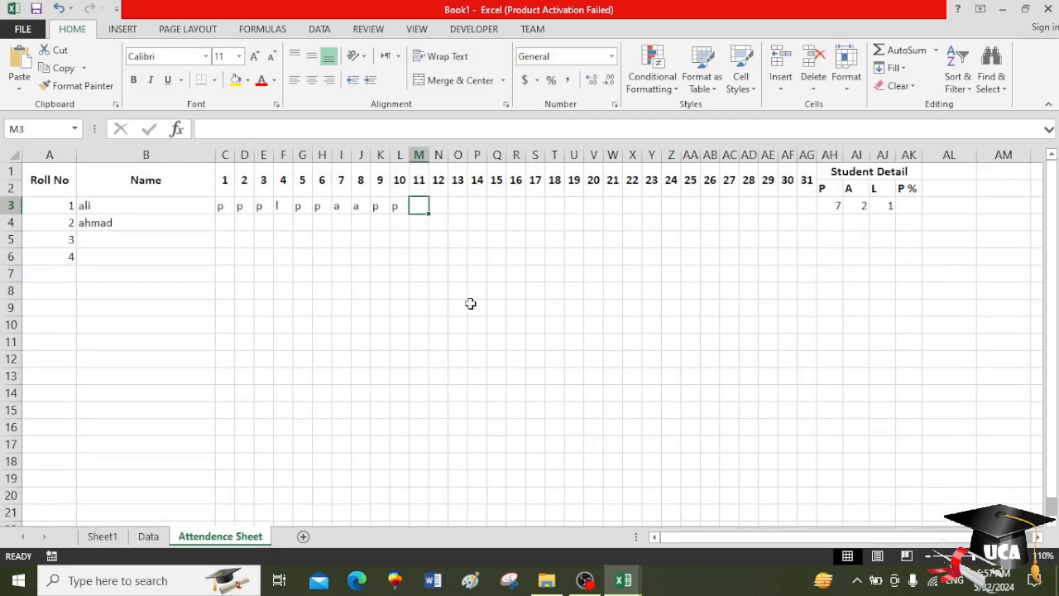
pyautogui.write('p')
pyautogui.press('Right')
pyautogui.write('p')
pyautogui.press('Right')
pyautogui.write('p')
pyautogui.press('Right')
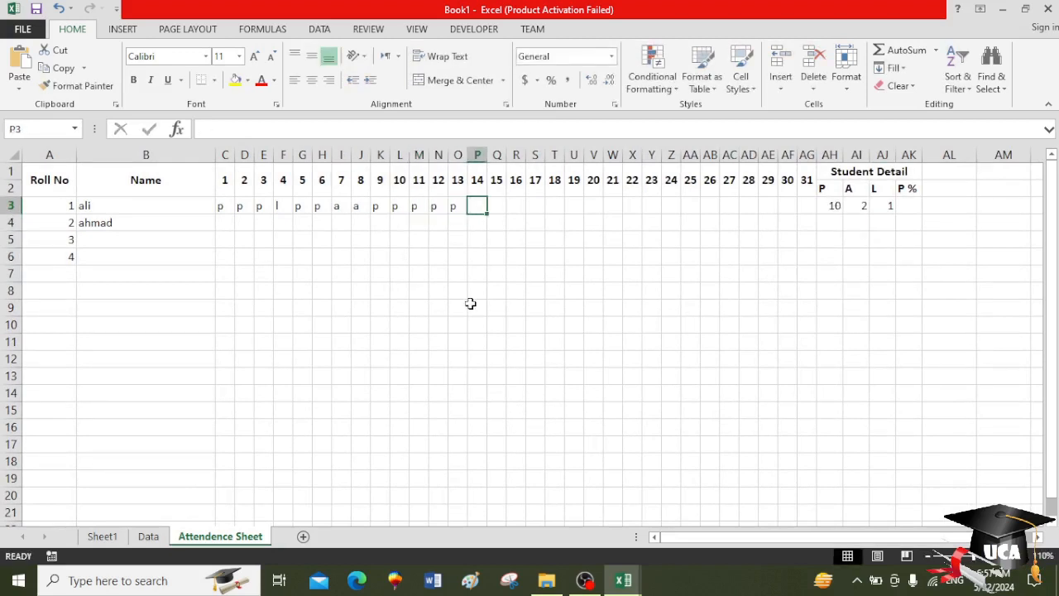
pyautogui.write('p')
pyautogui.press('Right')
pyautogui.write('p')
pyautogui.press('Right')
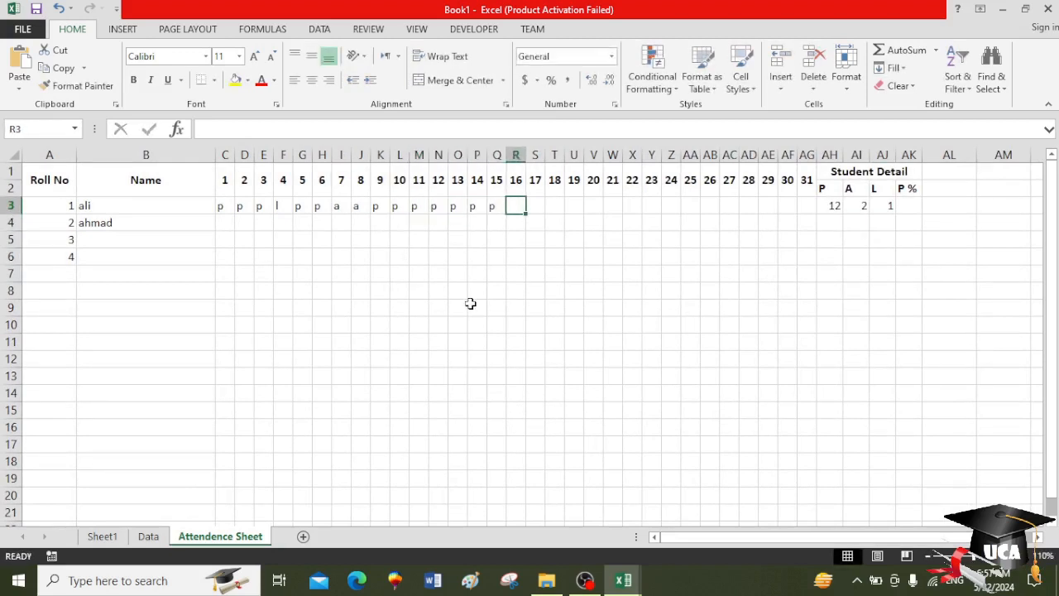
pyautogui.write('a')
pyautogui.press('Right')
pyautogui.write('a')
pyautogui.press('Right')
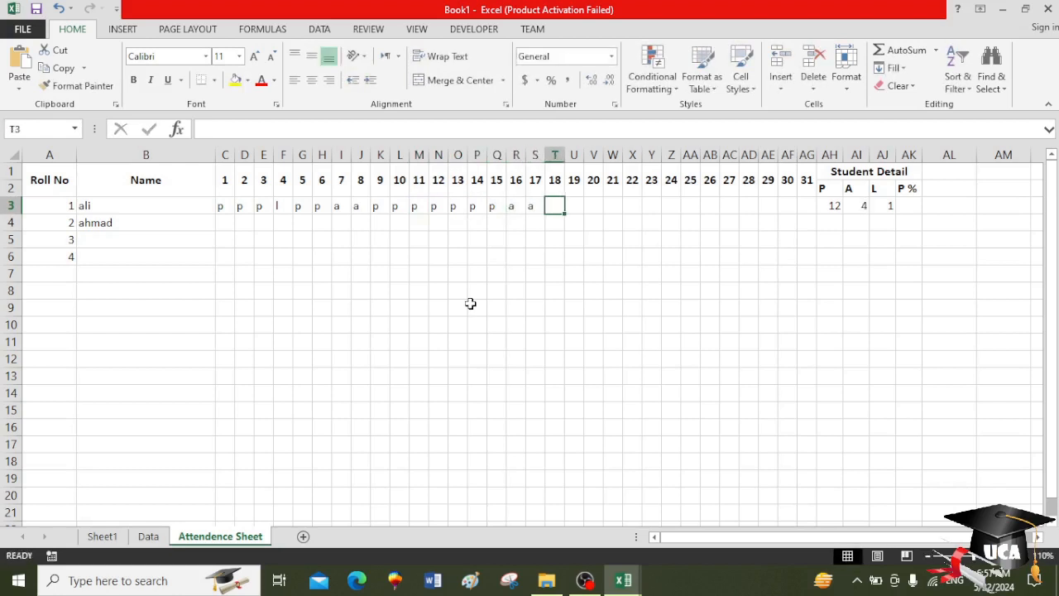
pyautogui.write('l')
pyautogui.press('Right')
pyautogui.write('l')
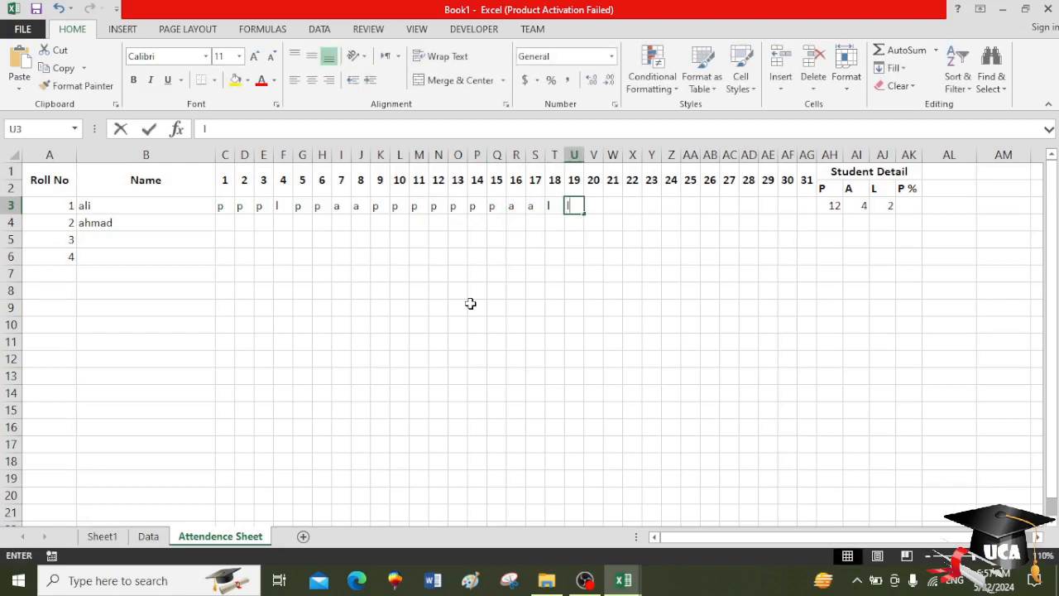
pyautogui.press('Right')
pyautogui.write('l')
pyautogui.press('Right')
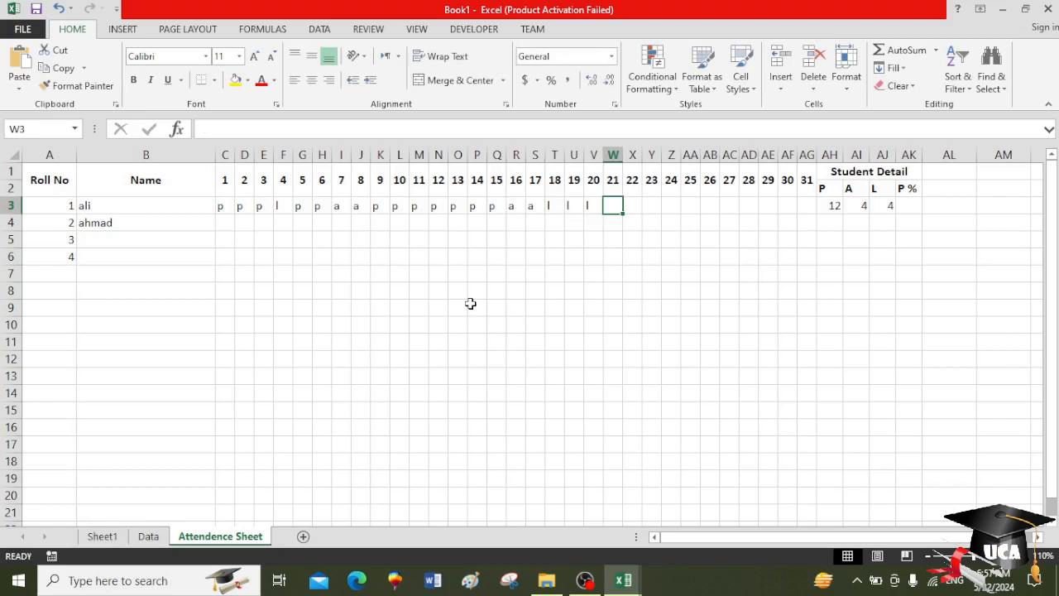
pyautogui.write('p')
pyautogui.press('Right')
pyautogui.write('p')
pyautogui.press('Right')
pyautogui.write('p')
pyautogui.press('Right')
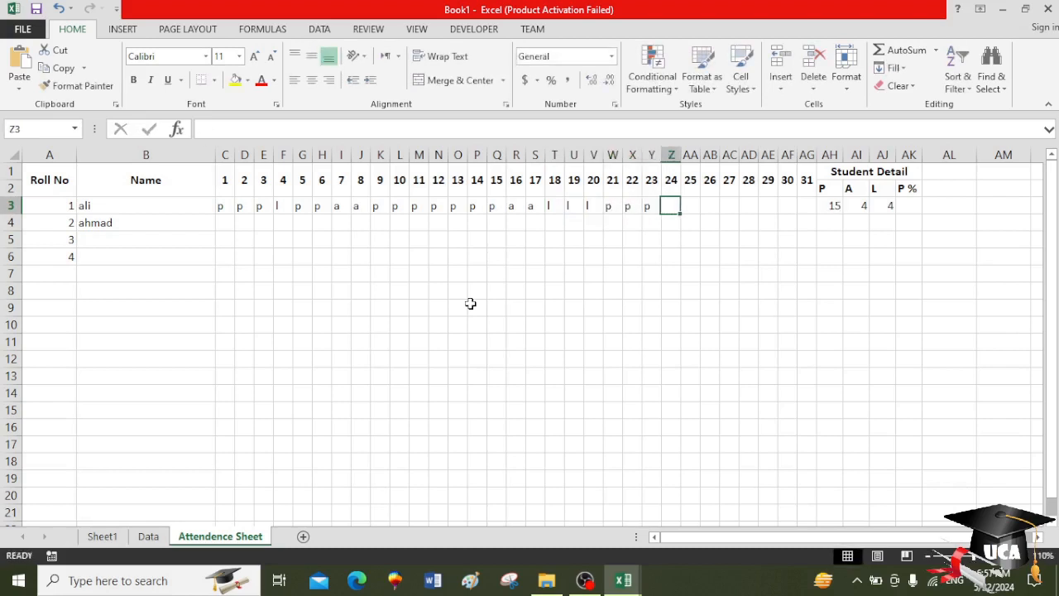
pyautogui.write('p')
pyautogui.press('Right')
pyautogui.write('p')
pyautogui.press('Right')
pyautogui.write('p')
pyautogui.press('Right')
pyautogui.write('p')
pyautogui.press('Right')
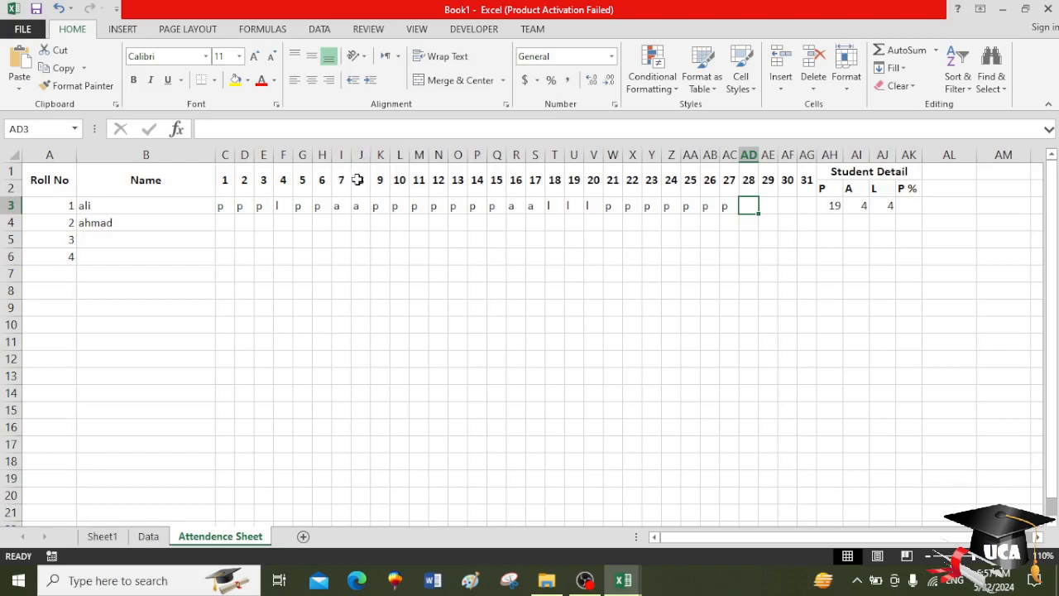
# Clear the two absence marks for days 7 and 8 in I3:J3.
pyautogui.moveTo(353, 208); pyautogui.dragTo(342, 209)
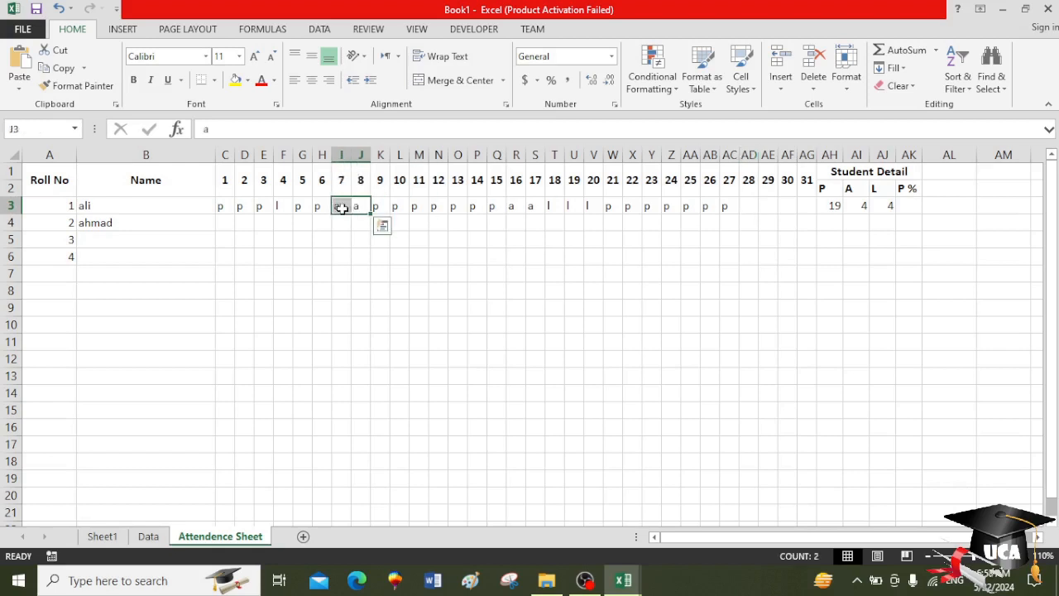
pyautogui.press('Delete')
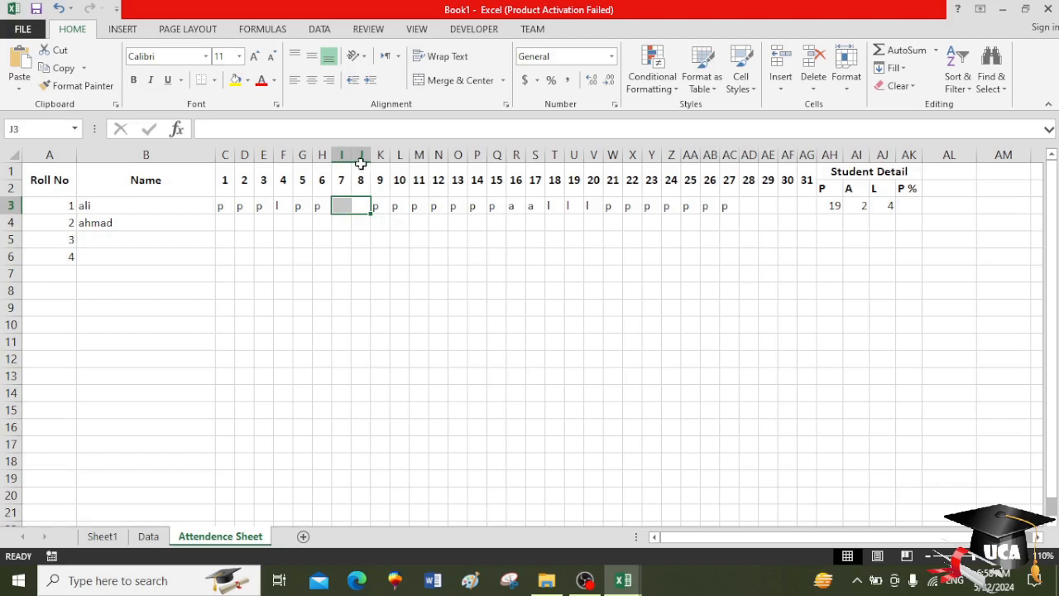
# Undo the clearing of roll number 1's absence marks for days 7 and 8.
pyautogui.click(361, 157)
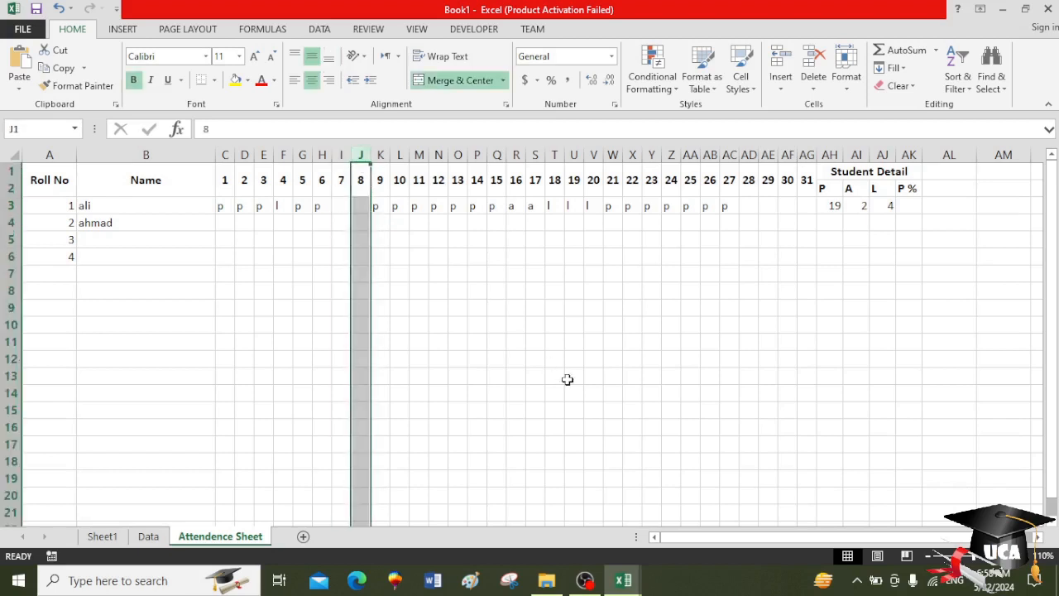
pyautogui.hotkey('ctrl', 'z')
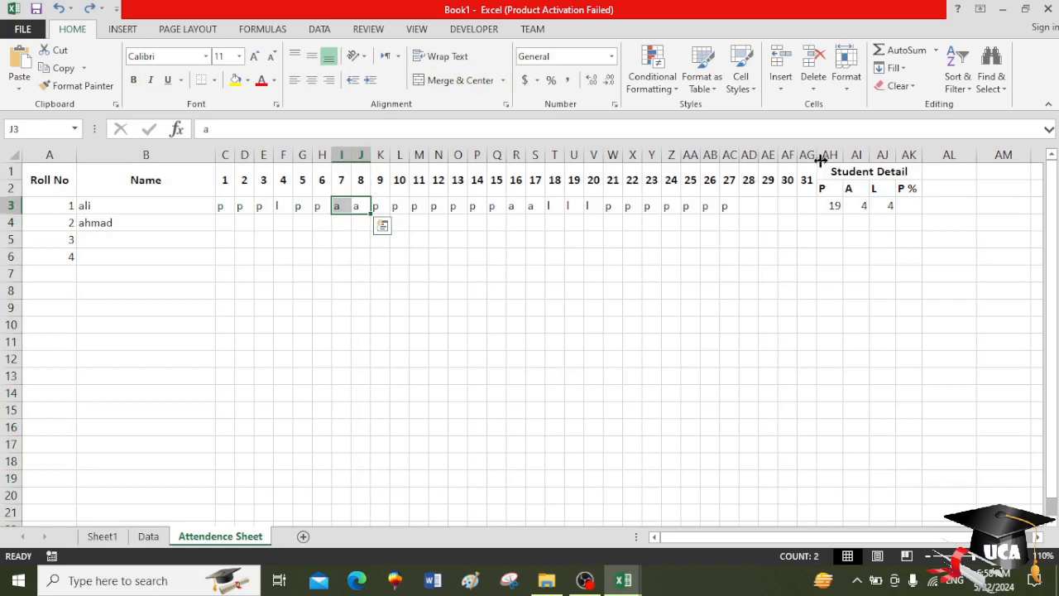
# Enter the attendance percentage formula =AH3/31*100 in AK3 for roll number 1.
pyautogui.click(905, 208)
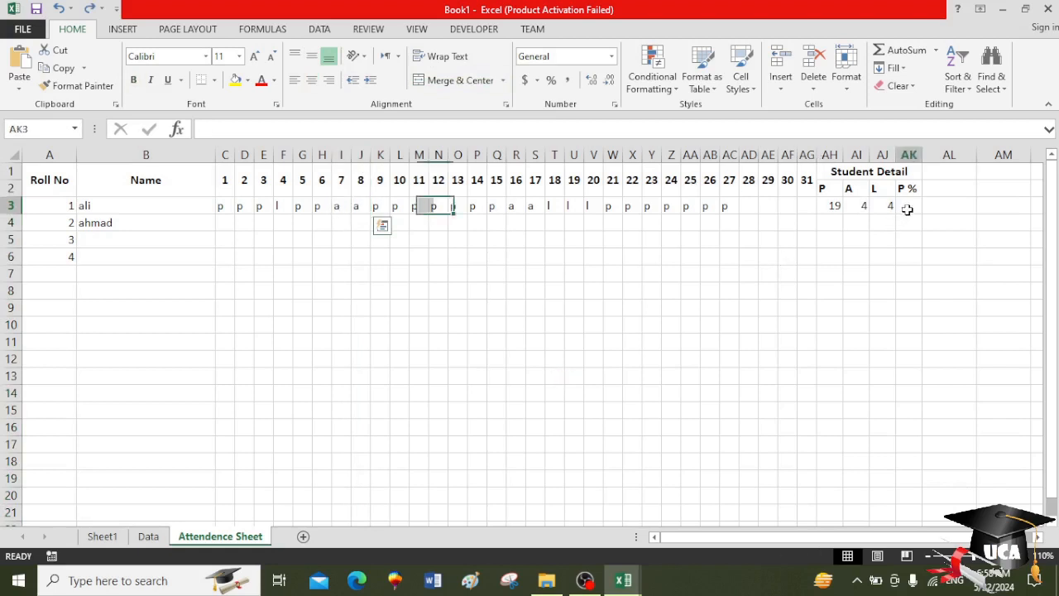
pyautogui.write('=')
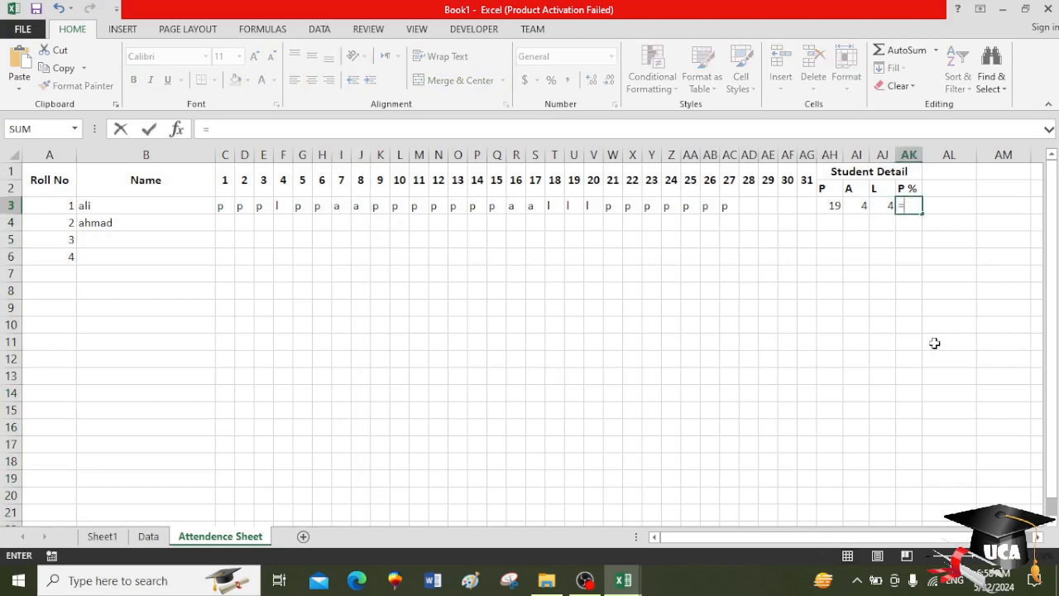
pyautogui.click(828, 205)
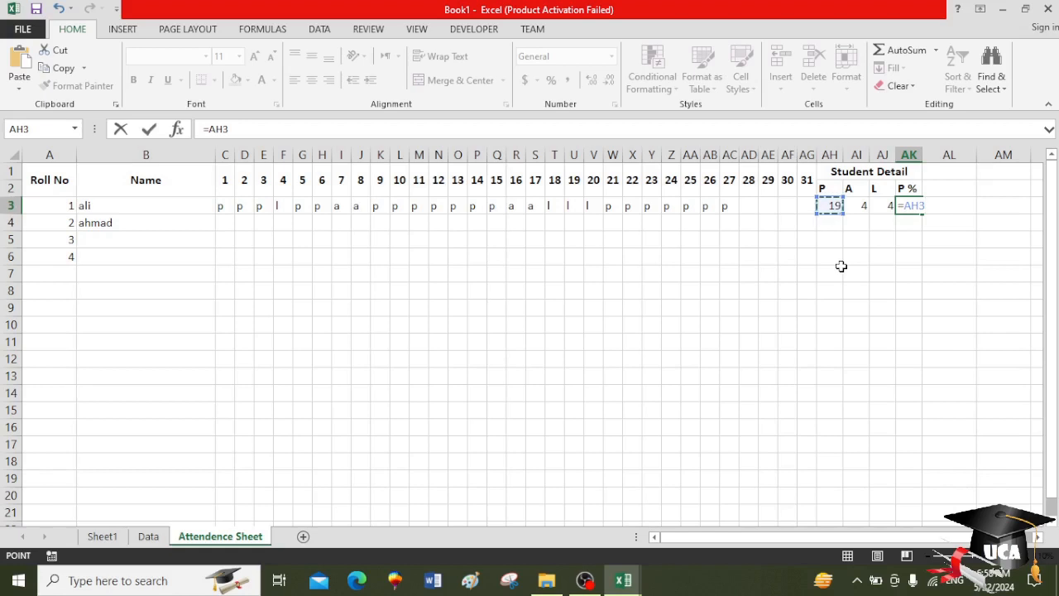
pyautogui.write('/31*100')
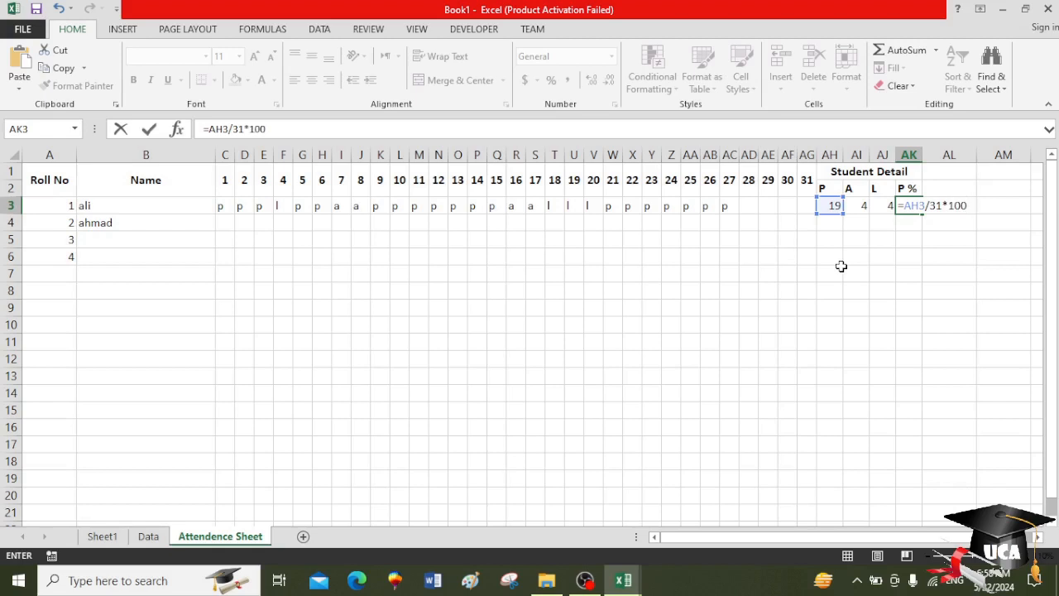
pyautogui.press('Return')
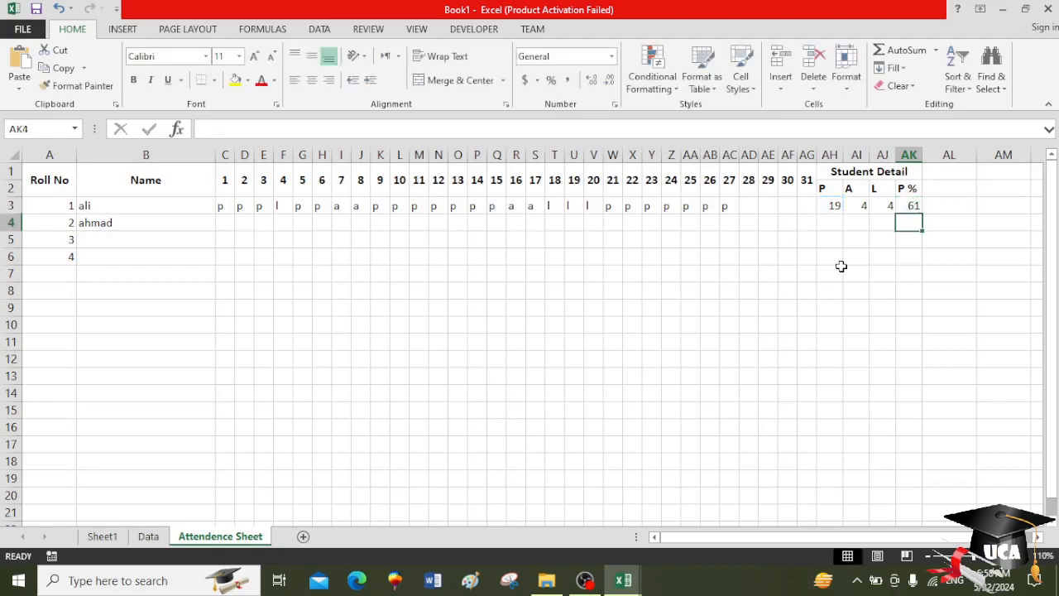
# Mark roll number 1 present with p for days 28–31 in AD3:AG3.
pyautogui.click(748, 206)
pyautogui.write('p')
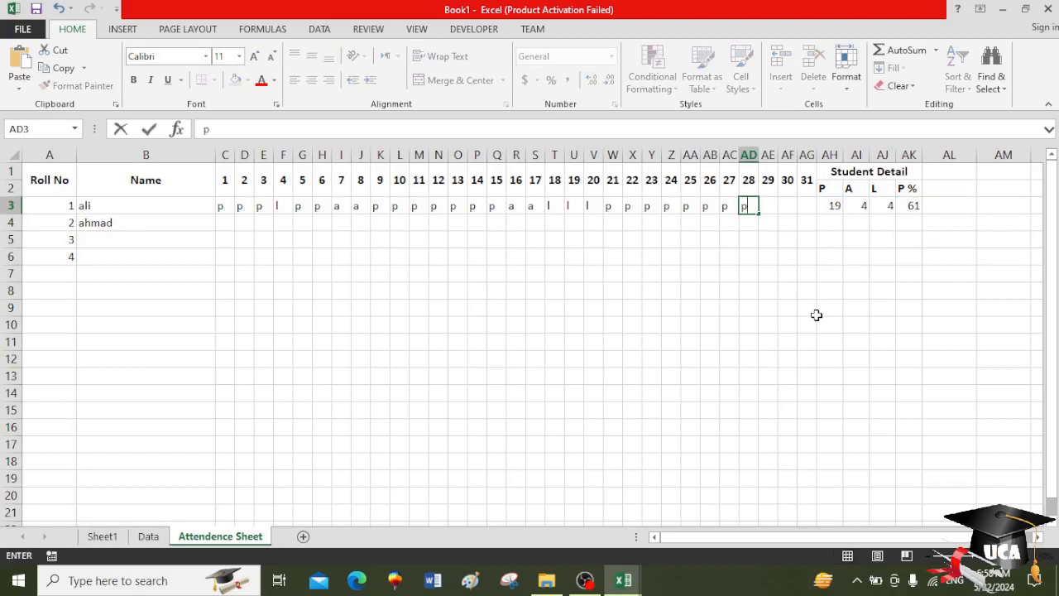
pyautogui.press('Right')
pyautogui.write('p')
pyautogui.press('Right')
pyautogui.write('p')
pyautogui.press('Right')
pyautogui.write('p')
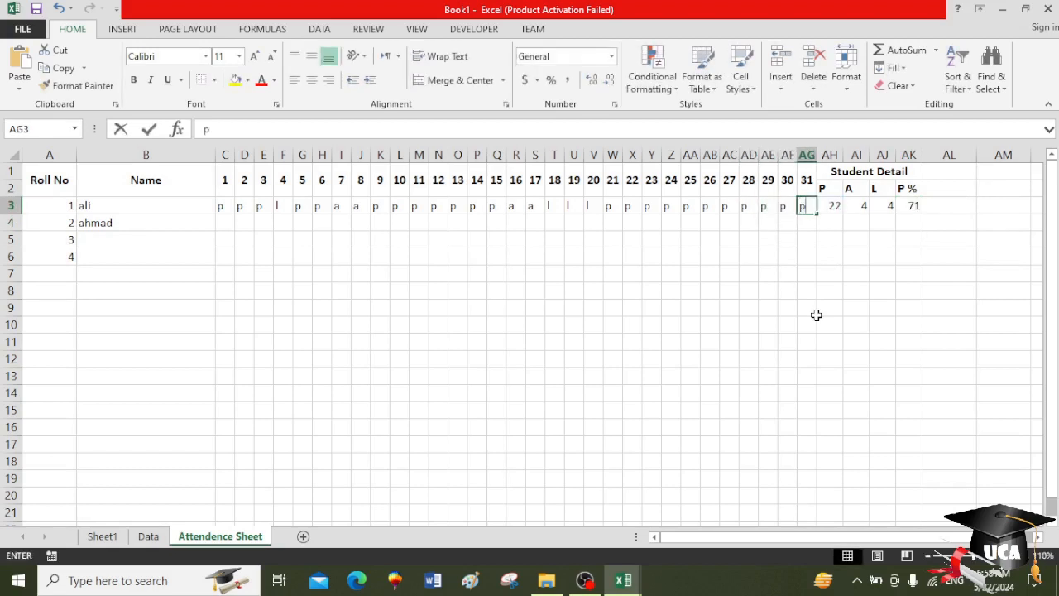
pyautogui.press('Right')
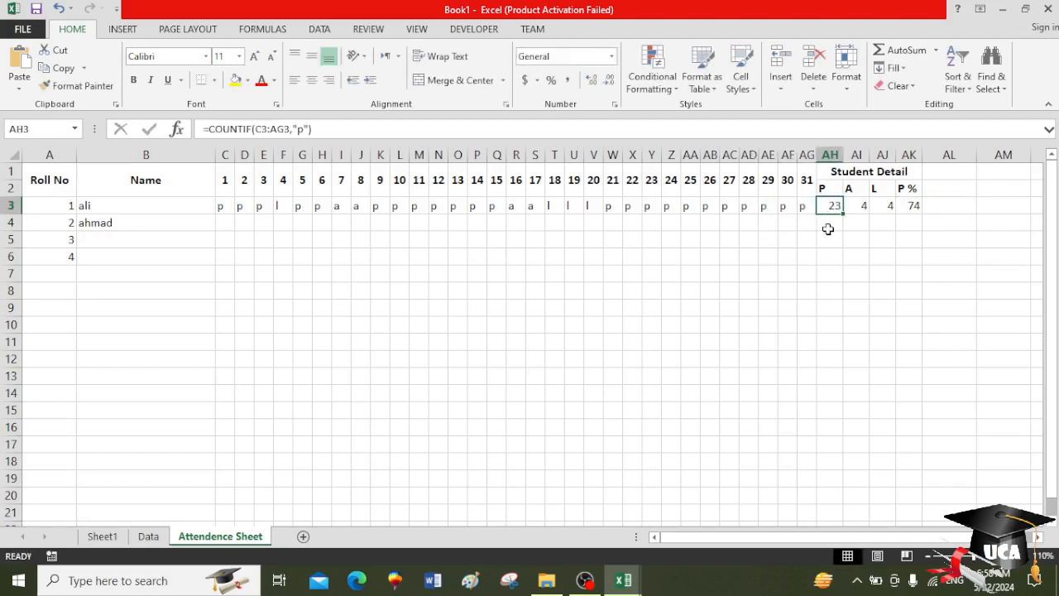
# Copy the P, A, L and P % formulas in AH3:AK3 down to row 19.
pyautogui.moveTo(845, 202); pyautogui.dragTo(912, 495)
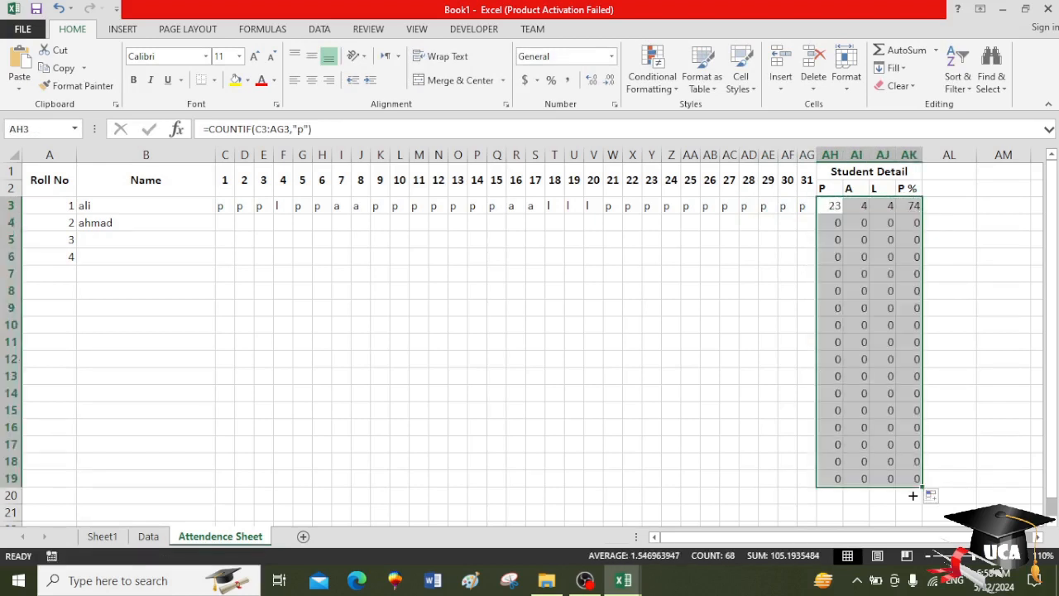
# Fill roll number 2's attendance in C4:J4 with p for days 1–6 and a for days 7–8.
pyautogui.click(220, 227)
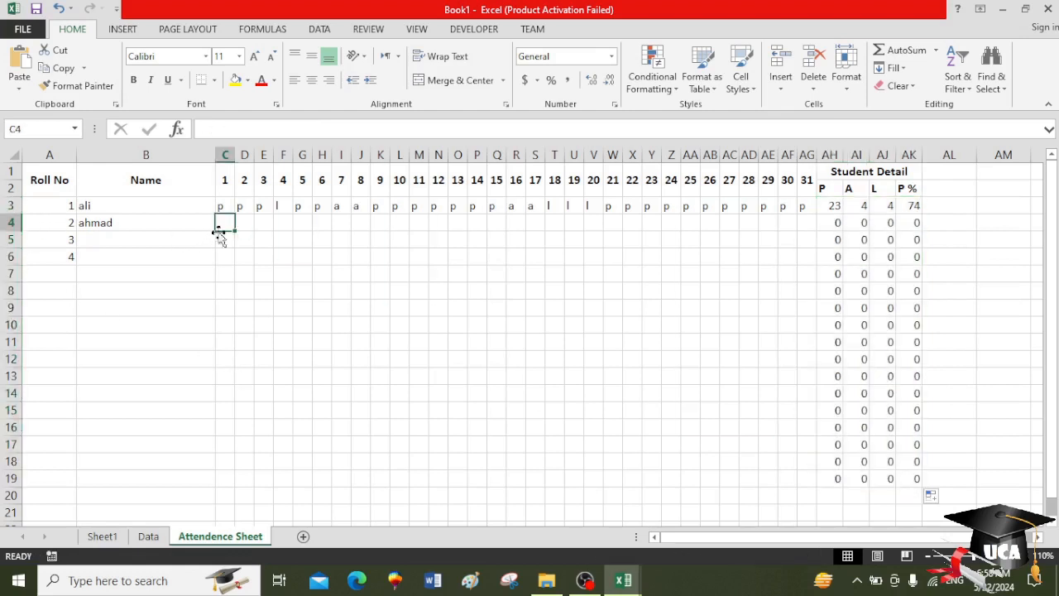
pyautogui.write('p')
pyautogui.press('Tab')
pyautogui.write('p')
pyautogui.press('Tab')
pyautogui.write('p')
pyautogui.press('Tab')
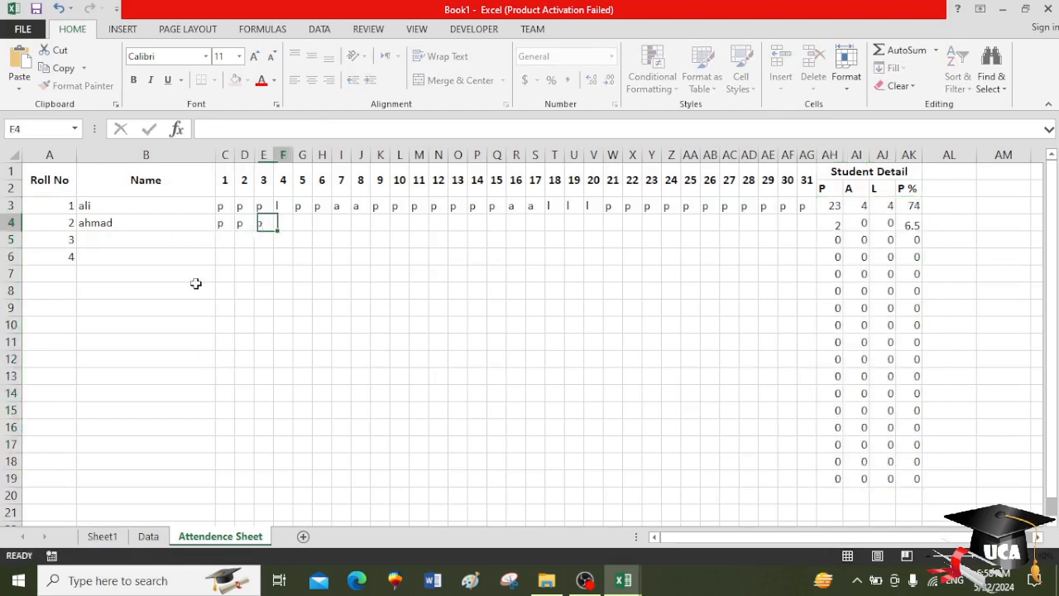
pyautogui.write('p')
pyautogui.press('Tab')
pyautogui.write('p')
pyautogui.press('Tab')
pyautogui.write('p')
pyautogui.press('Tab')
pyautogui.write('a')
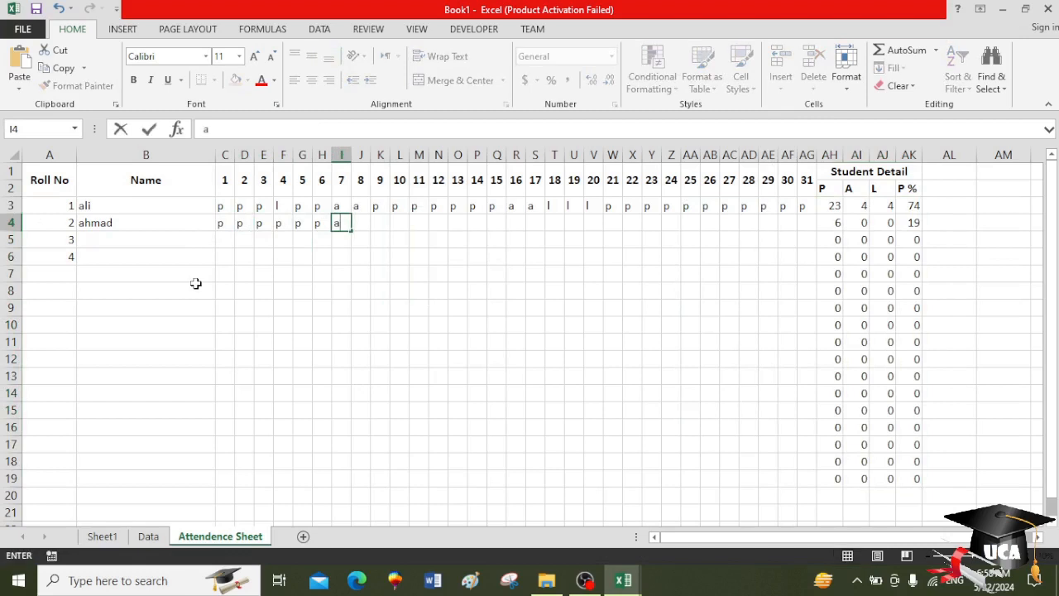
pyautogui.press('Tab')
pyautogui.write('a')
pyautogui.press('Tab')
pyautogui.write('k')
pyautogui.press('Tab')
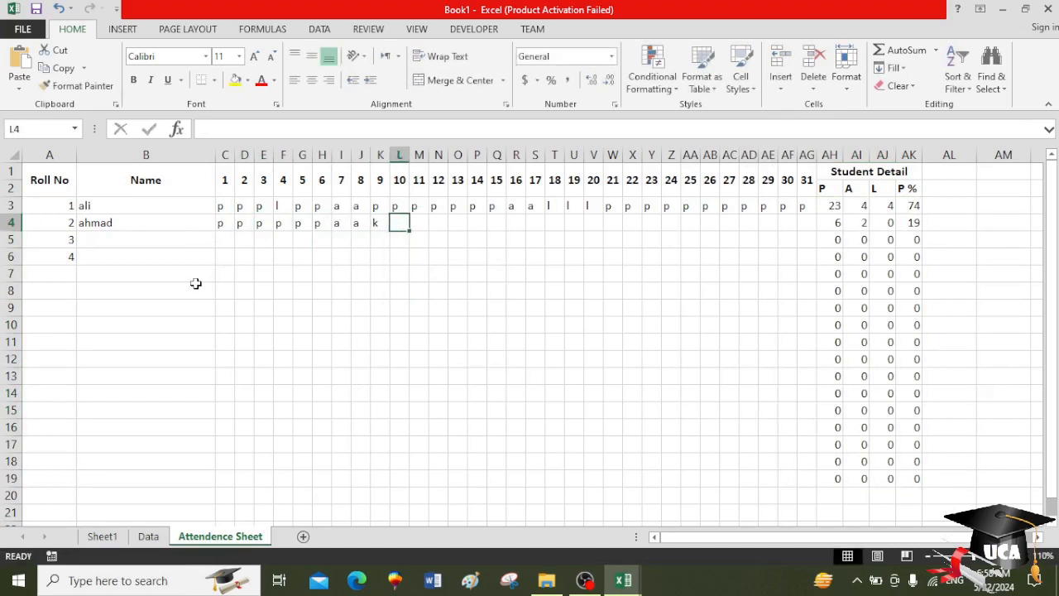
pyautogui.press('BackSpace')
pyautogui.press('Escape')
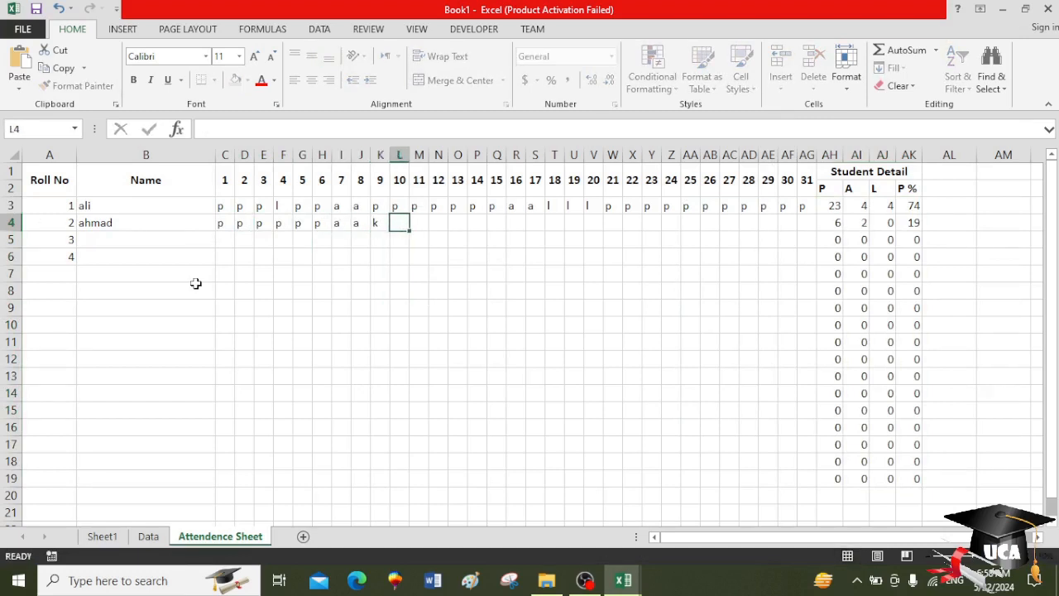
pyautogui.press('Left')
# Fill roll number 2's attendance in K4:Q4 with p for days 9–11 and l for days 12–15.
pyautogui.write('p')
pyautogui.press('Tab')
pyautogui.write('p')
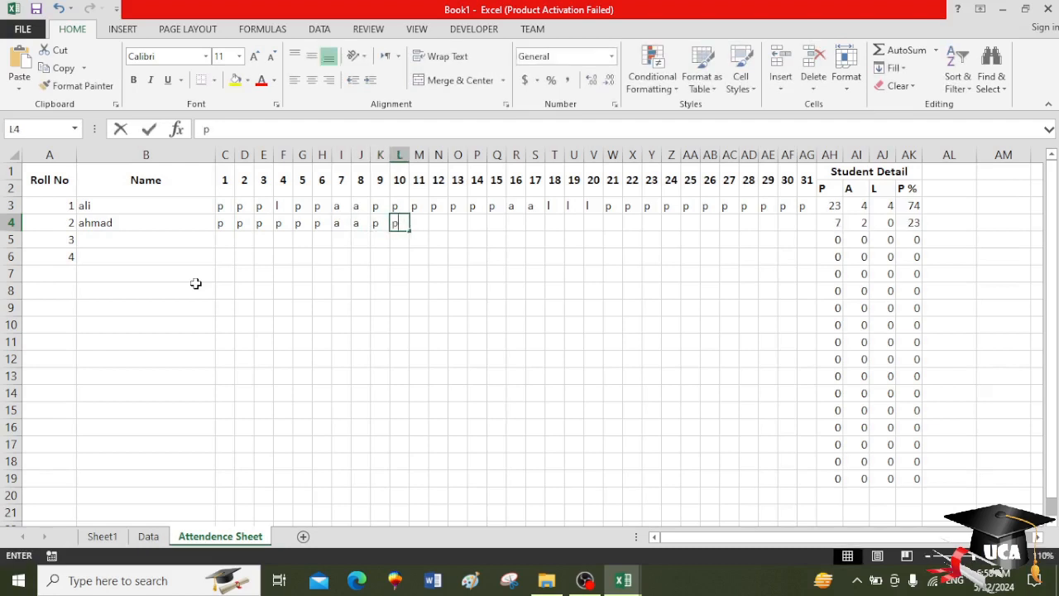
pyautogui.press('Tab')
pyautogui.write('p')
pyautogui.press('Tab')
pyautogui.write('l')
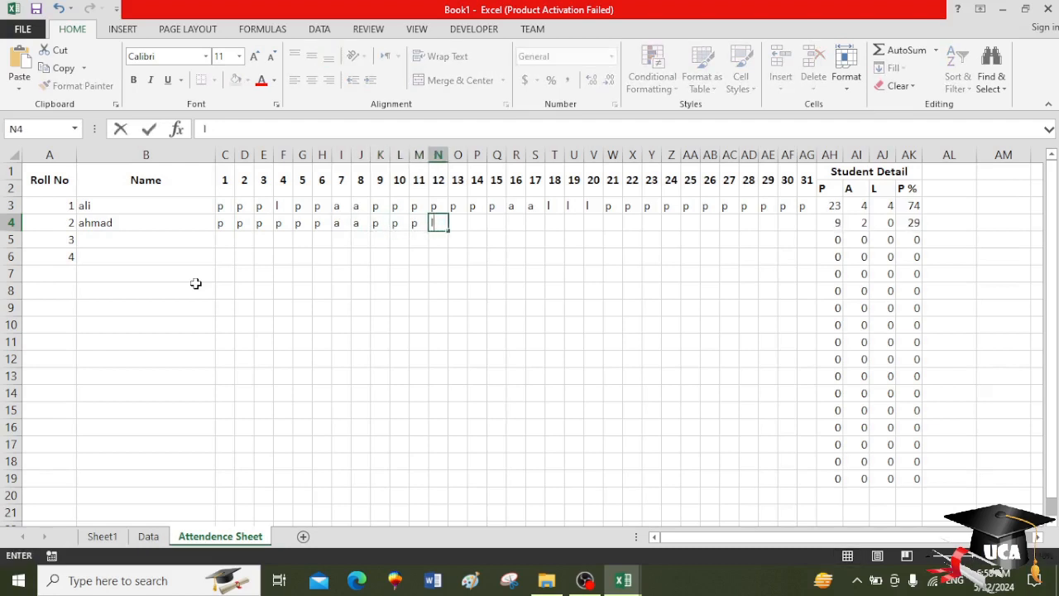
pyautogui.press('Tab')
pyautogui.write('l')
pyautogui.press('Tab')
pyautogui.write('l')
pyautogui.press('Tab')
pyautogui.write('l')
pyautogui.press('Tab')
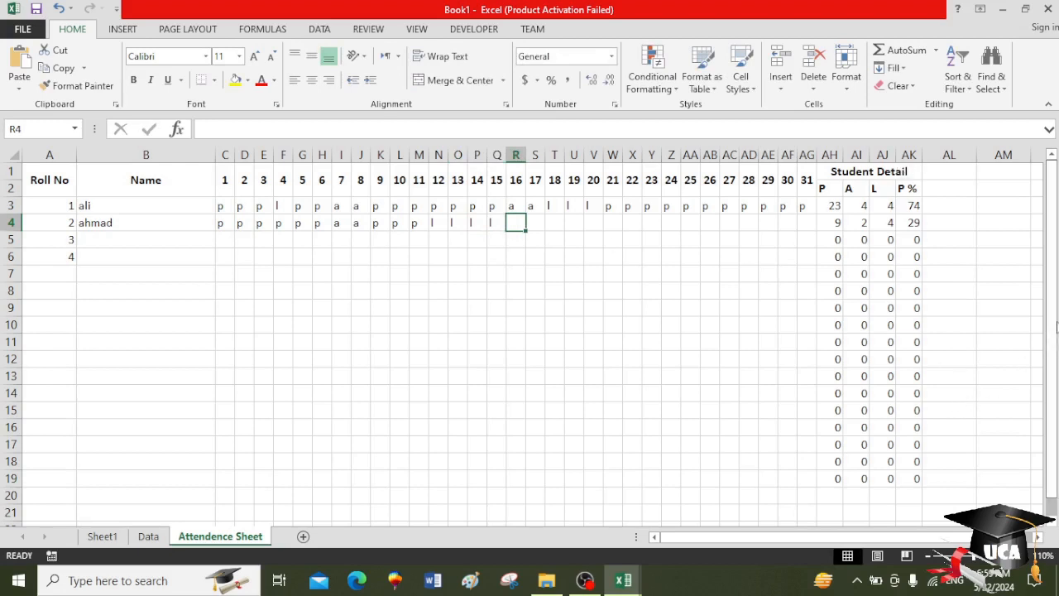
# Insert two blank rows above the attendance table's header.
pyautogui.moveTo(1054, 316); pyautogui.dragTo(1055, 326)
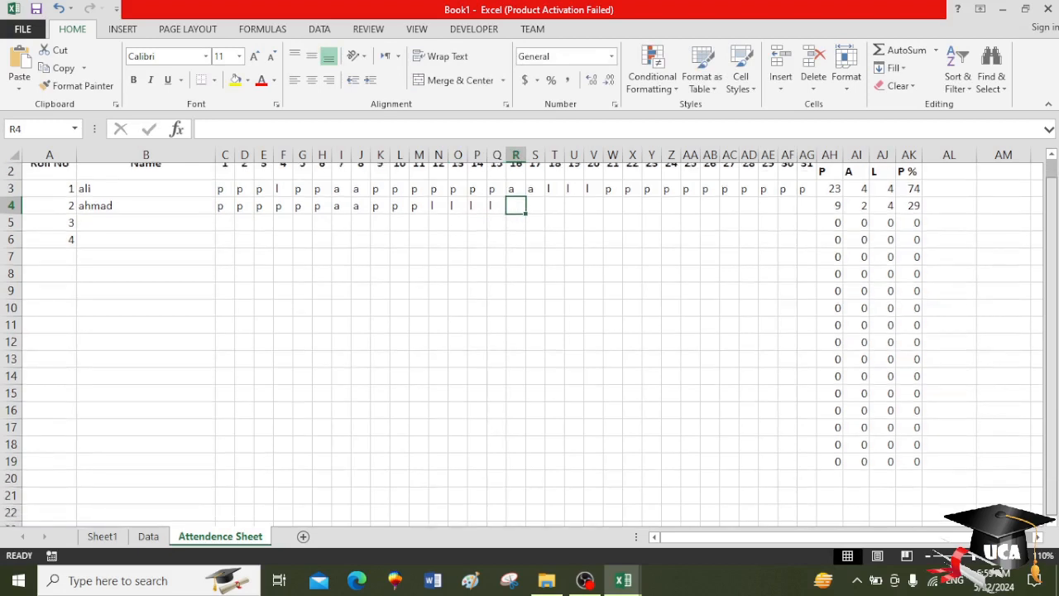
pyautogui.moveTo(1056, 397); pyautogui.dragTo(1057, 256)
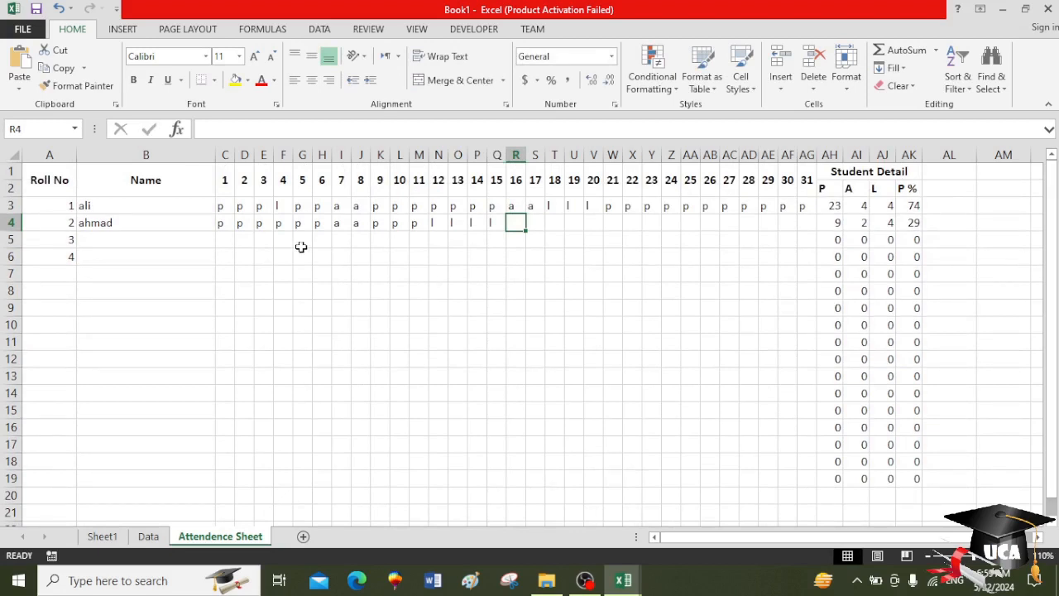
pyautogui.click(6, 171)
pyautogui.rightClick(6, 171)
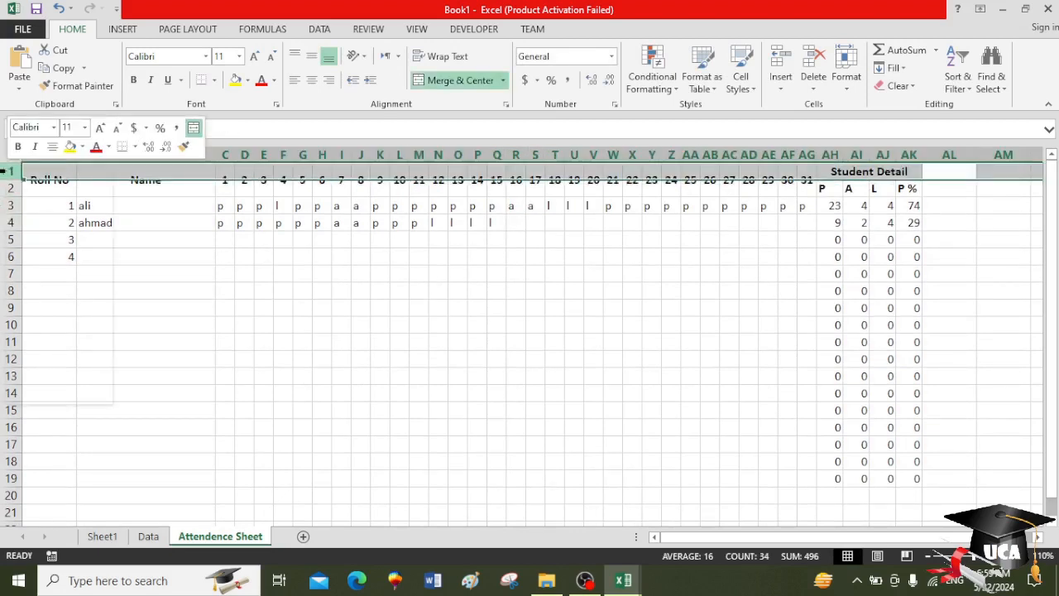
pyautogui.click(44, 280)
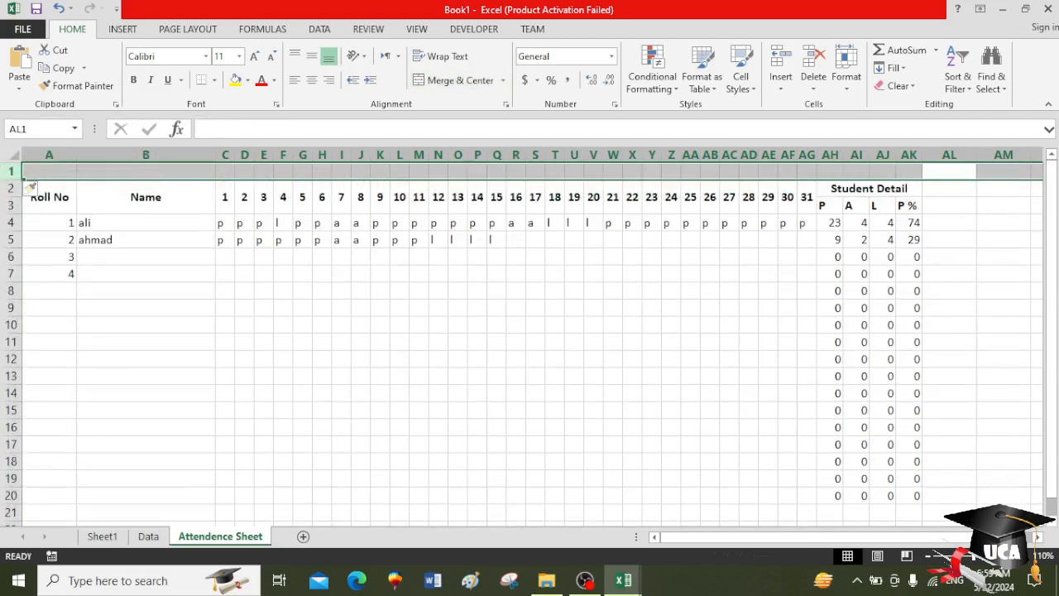
pyautogui.rightClick(6, 171)
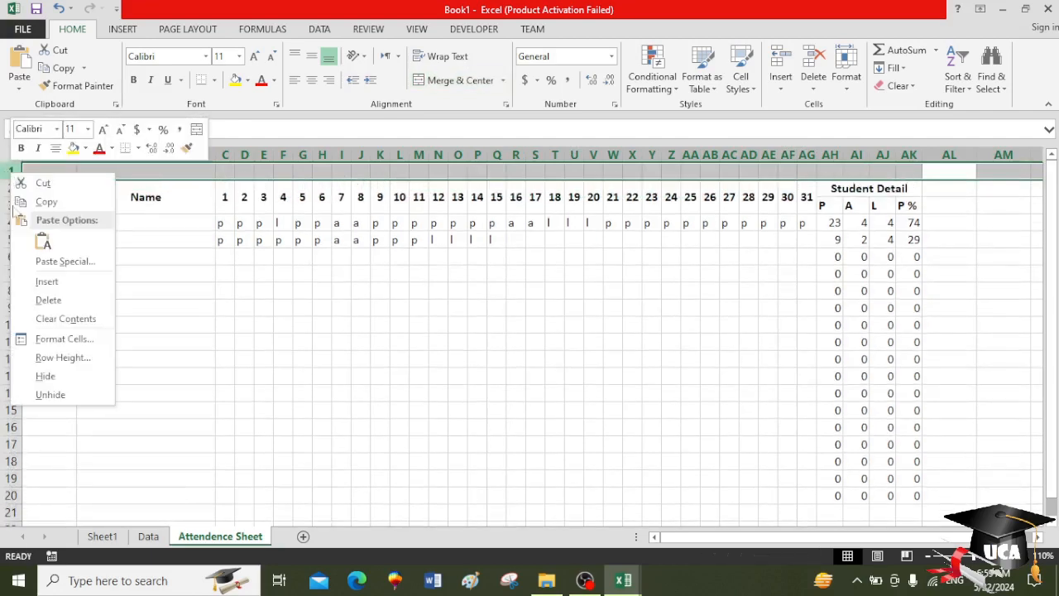
pyautogui.click(24, 283)
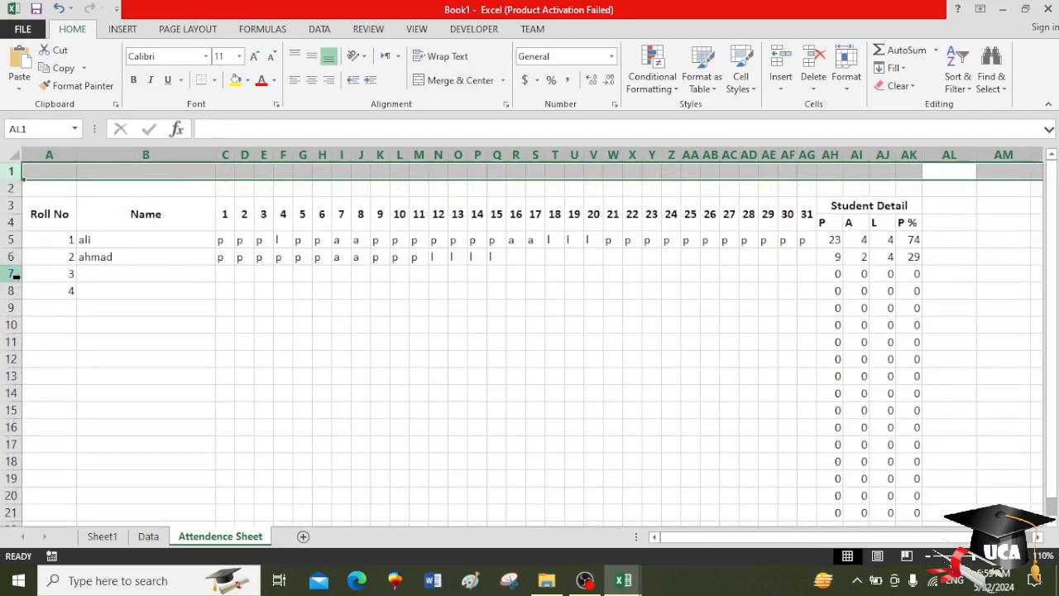
# Merge and center A1:AK1 and enter the title "Undlas Computer Academy".
pyautogui.click(42, 171)
pyautogui.moveTo(41, 171); pyautogui.dragTo(904, 174)
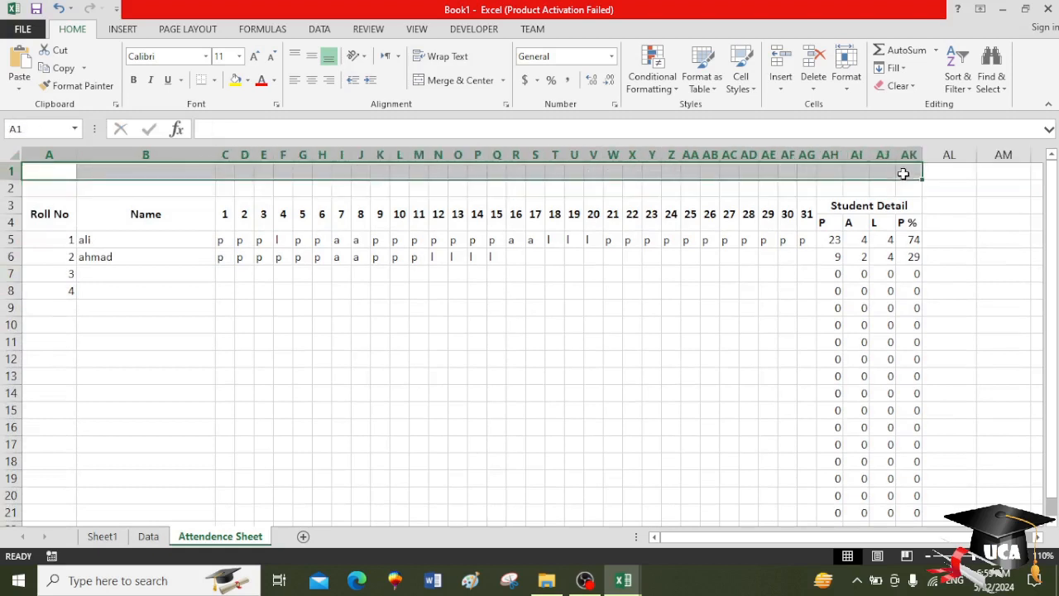
pyautogui.click(451, 80)
pyautogui.write('Undlas')
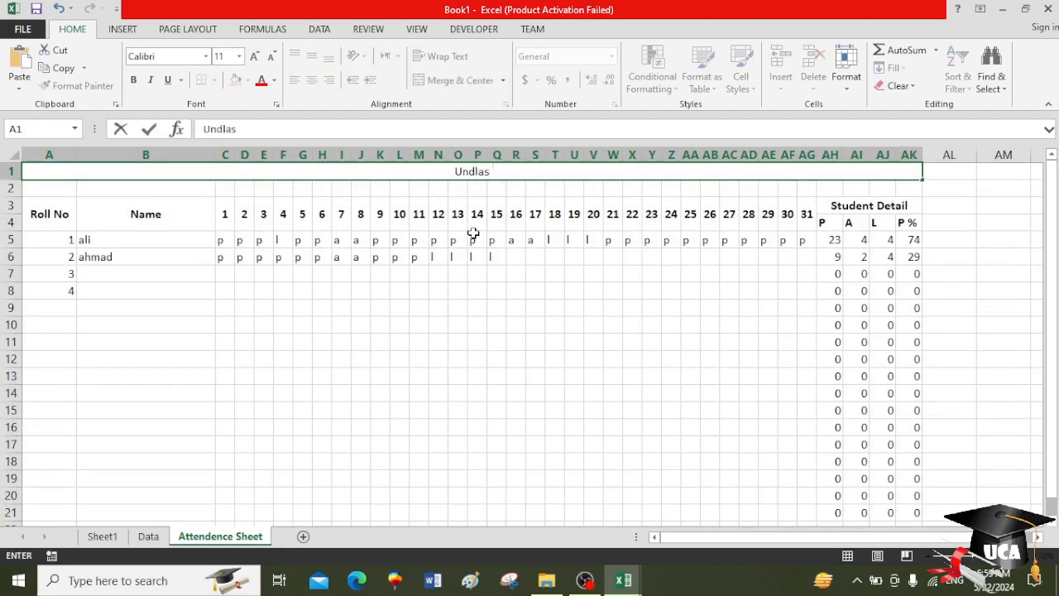
pyautogui.write(' Comput')
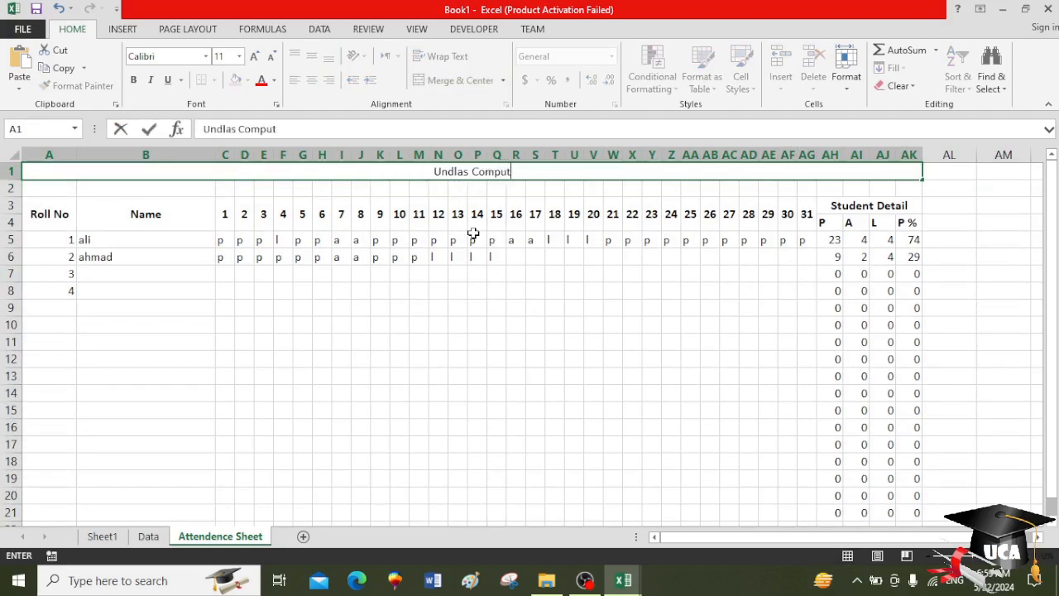
pyautogui.write('er Academy')
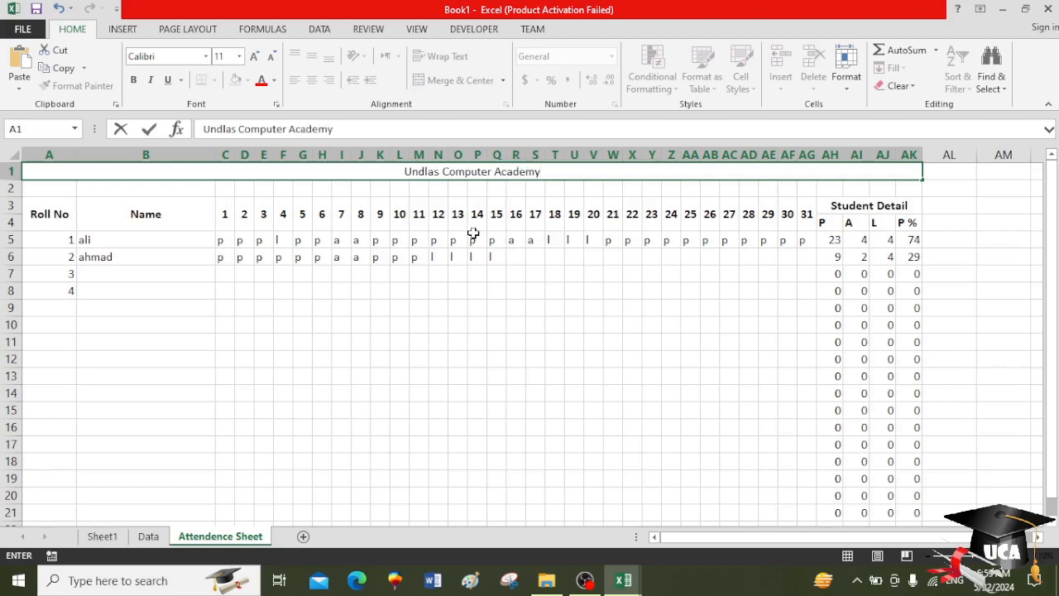
pyautogui.press('Return')
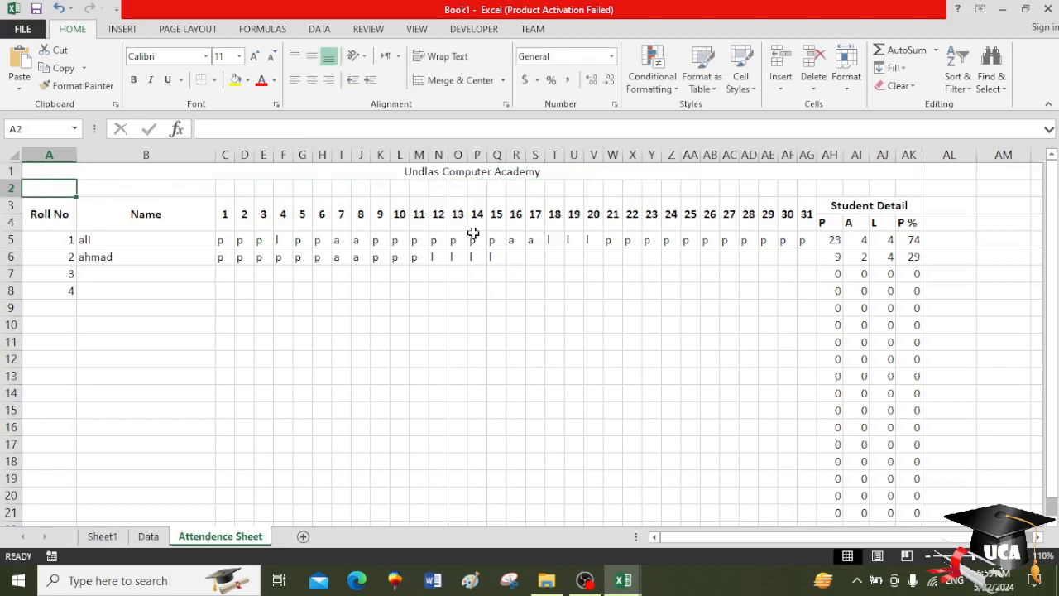
# Make the title in row 1 bold and enlarge its font to size 20.
pyautogui.click(432, 171)
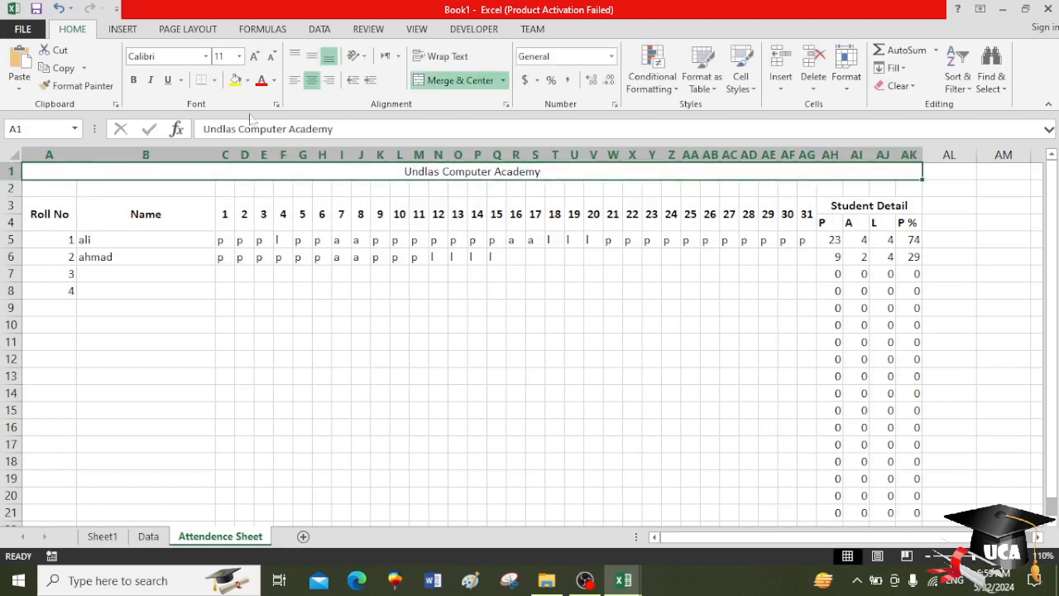
pyautogui.click(133, 81)
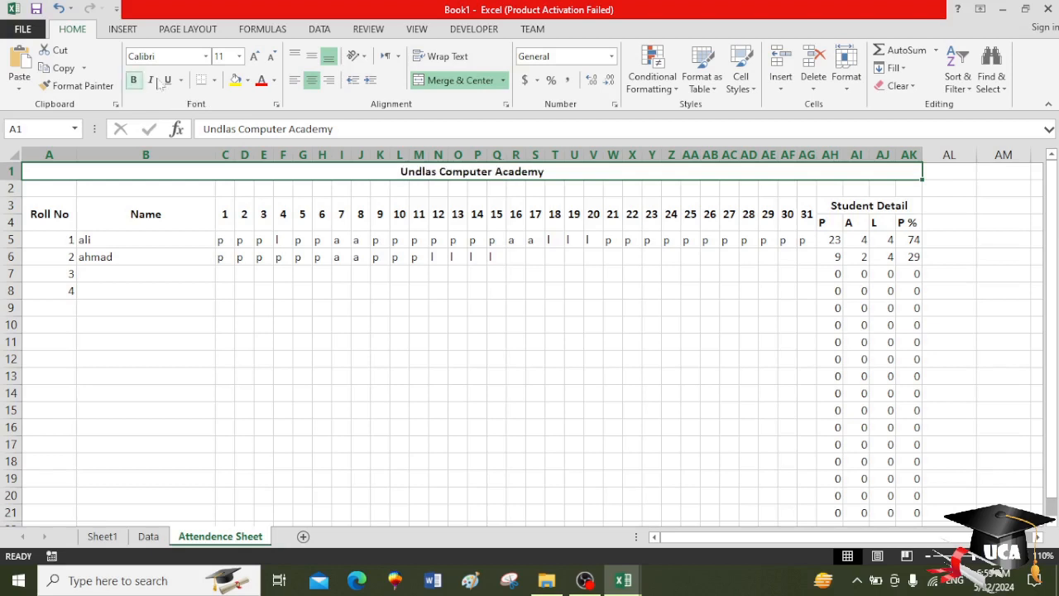
pyautogui.click(254, 56)
pyautogui.click(254, 57)
pyautogui.click(254, 57)
pyautogui.click(254, 56)
pyautogui.click(254, 56)
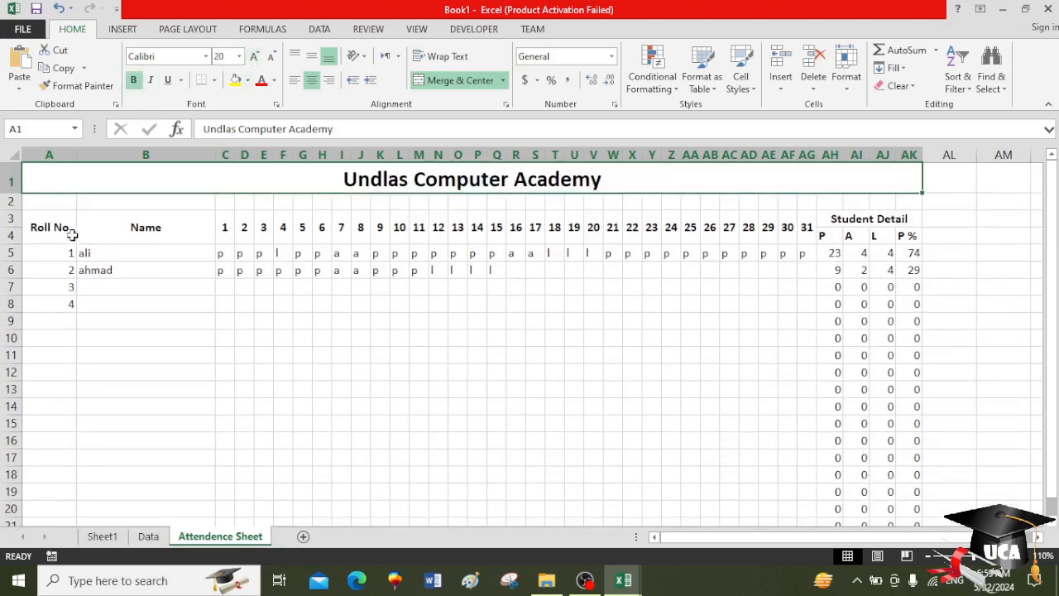
# Merge and center A2:AK2 below the title.
pyautogui.moveTo(52, 204); pyautogui.dragTo(910, 201)
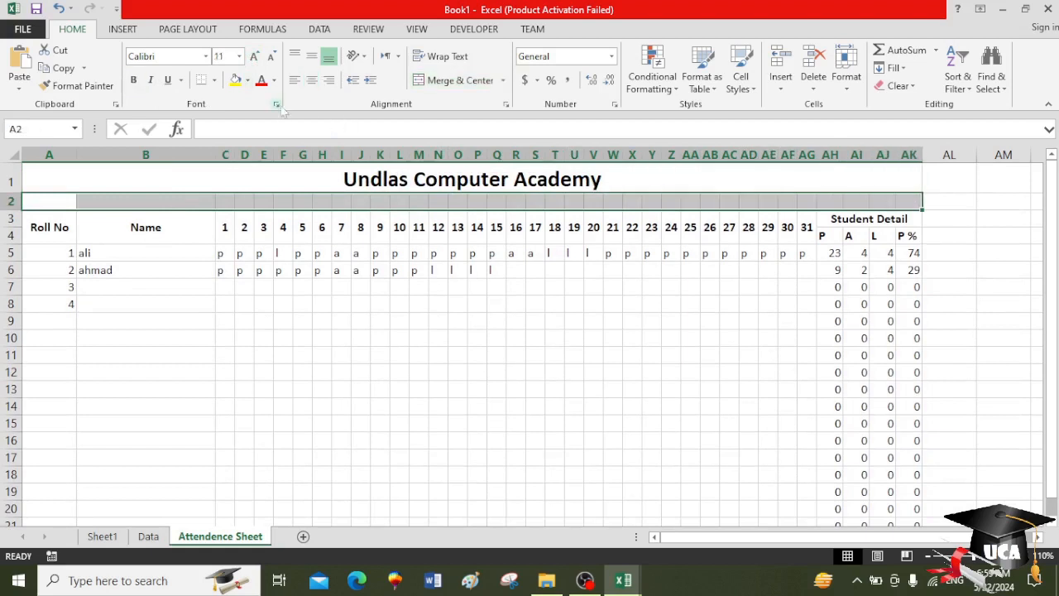
pyautogui.click(455, 83)
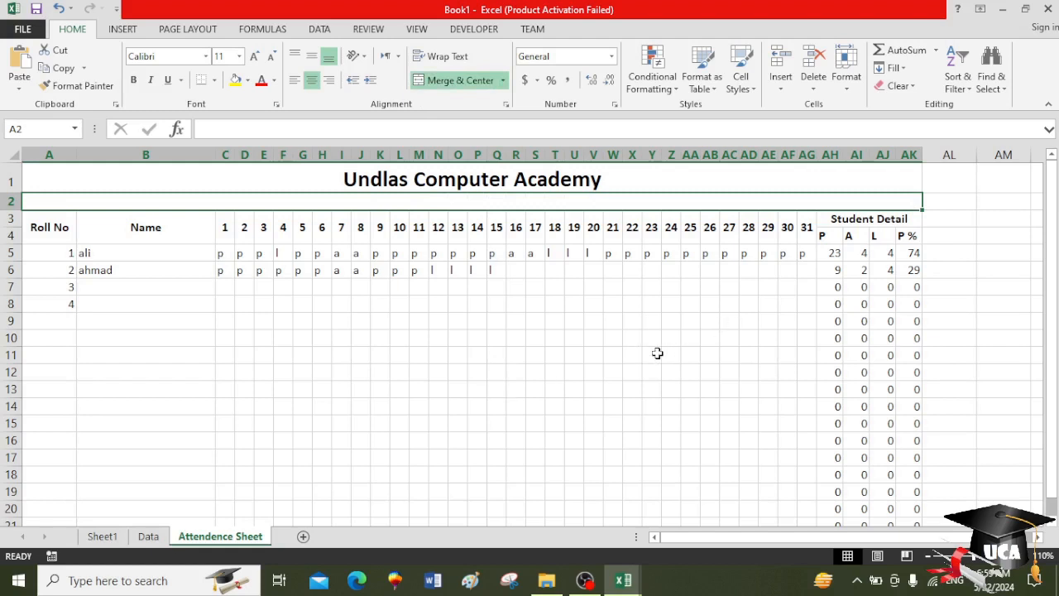
# Enter the subtitle "Attence Sheet for the Month" in the merged row 2 below the academy title.
pyautogui.write('Atten')
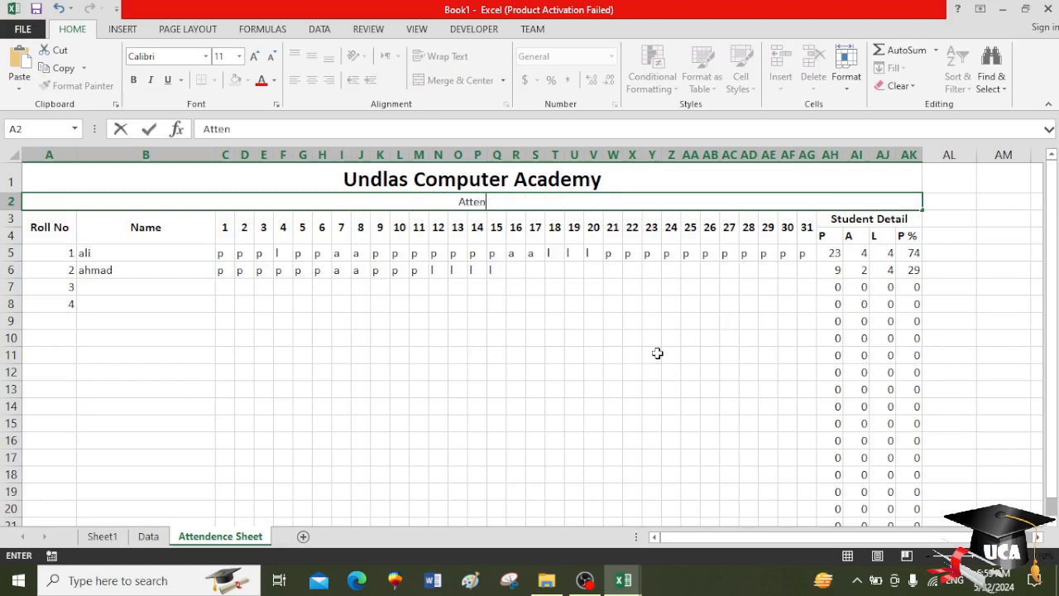
pyautogui.write('ce Sheet')
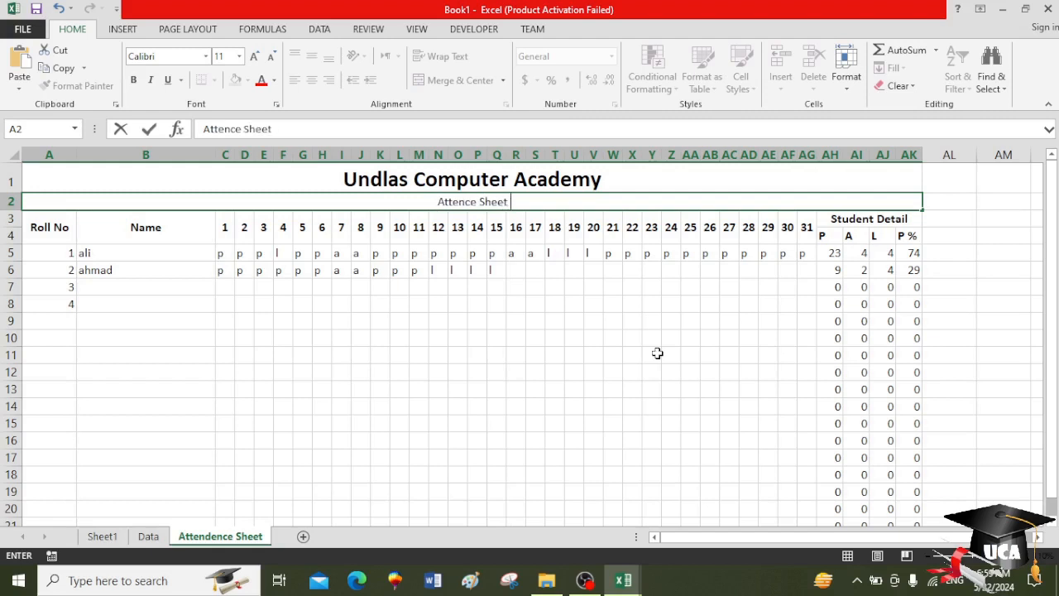
pyautogui.write(' for t')
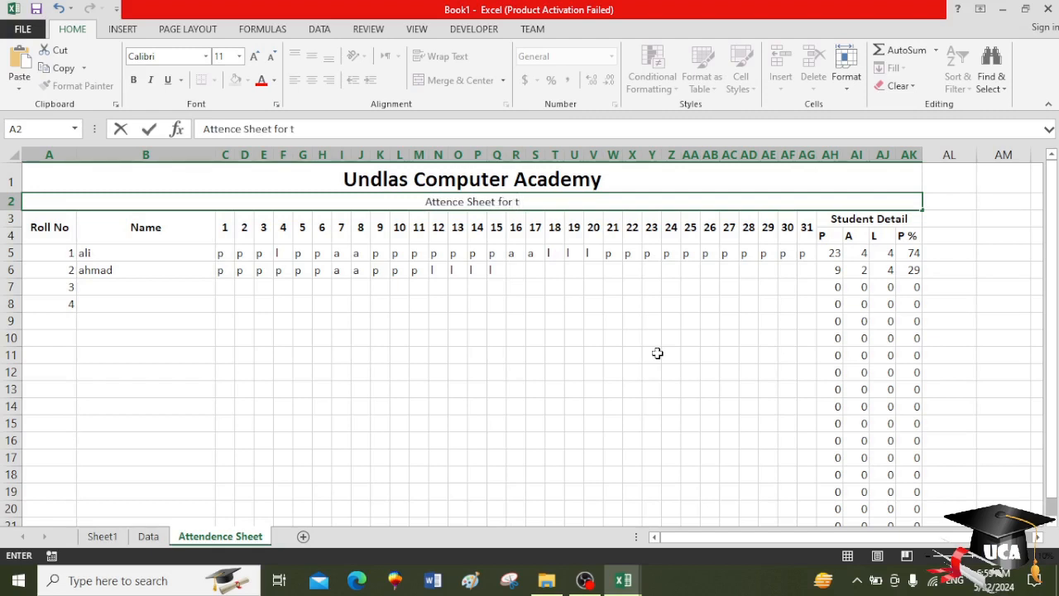
pyautogui.write('h')
pyautogui.press('BackSpace')
pyautogui.press('BackSpace')
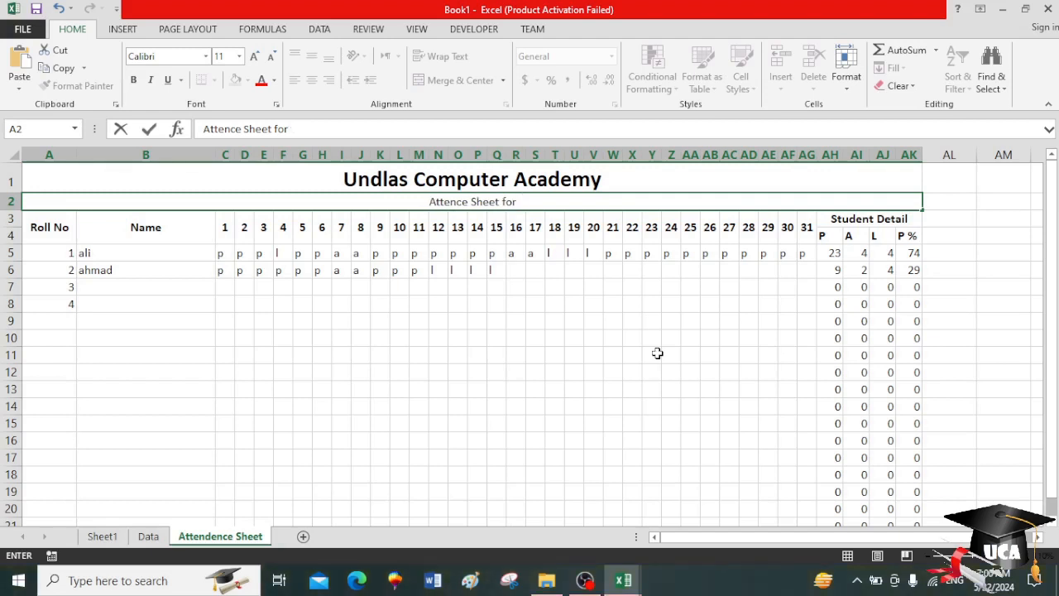
pyautogui.write('the')
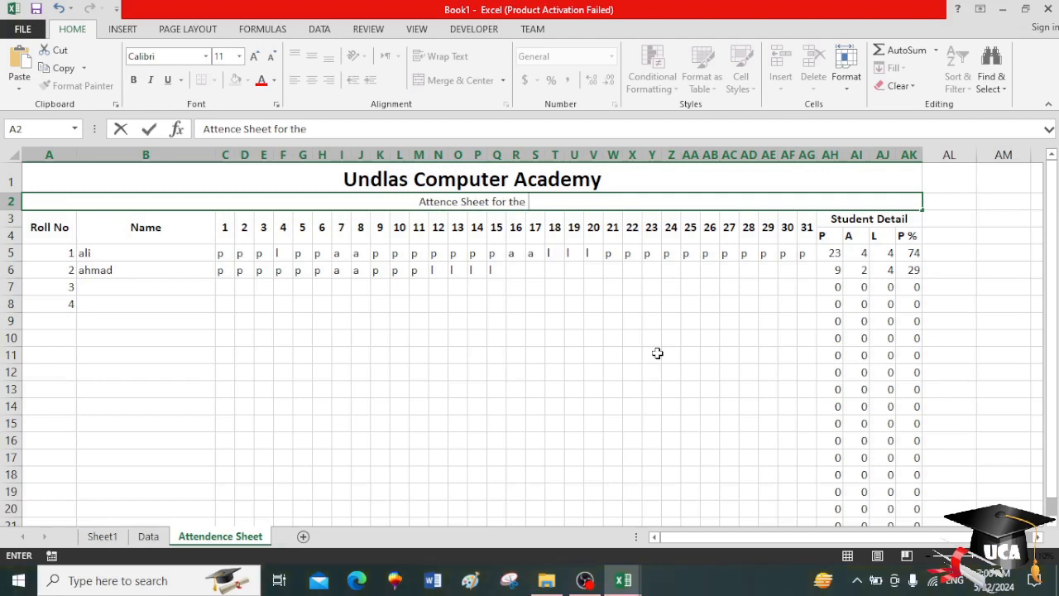
pyautogui.write(' Month')
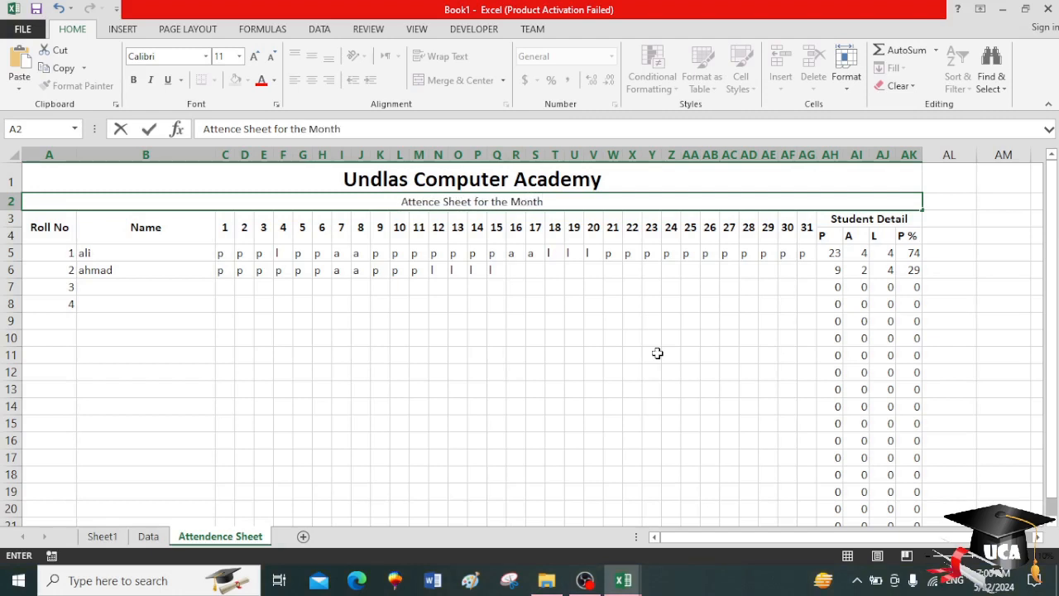
pyautogui.click(413, 336)
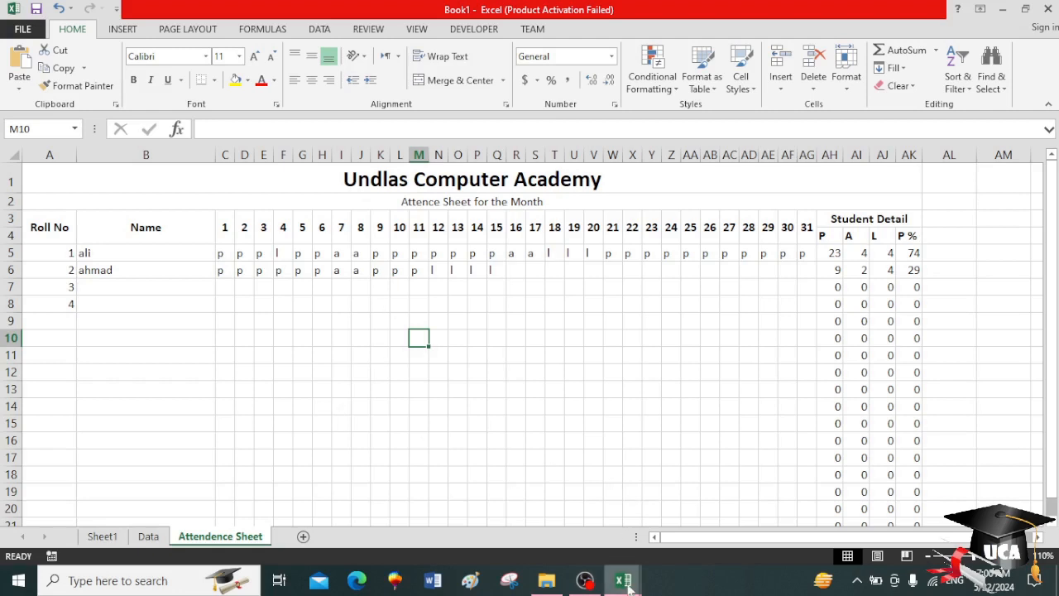
# Switch to the student data workbook and clear the COUNTBLANK formula from cell D1 above the ENG column.
pyautogui.moveTo(627, 581)
pyautogui.click(690, 529)
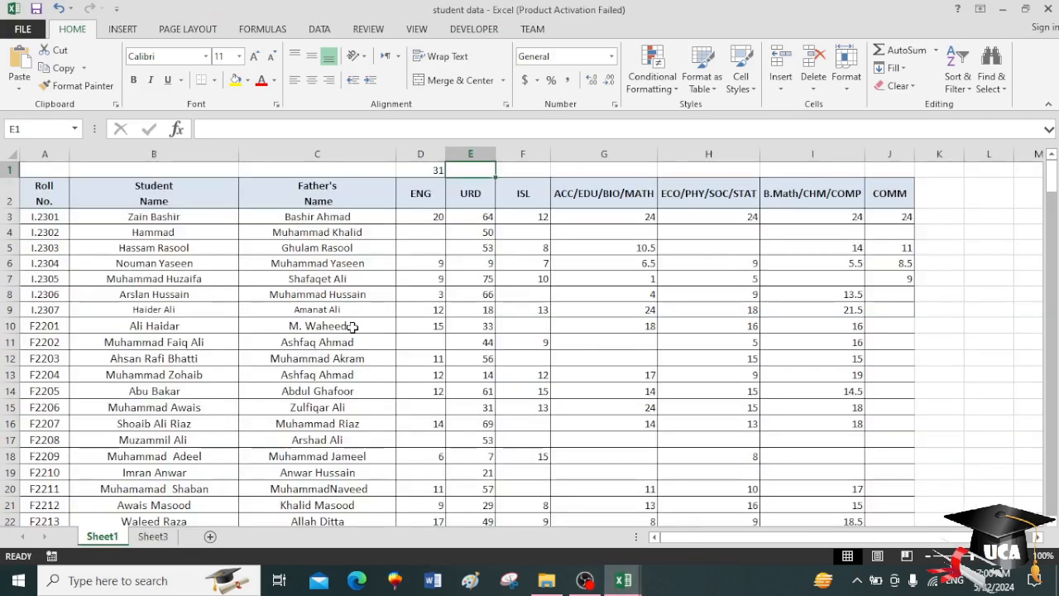
pyautogui.click(421, 171)
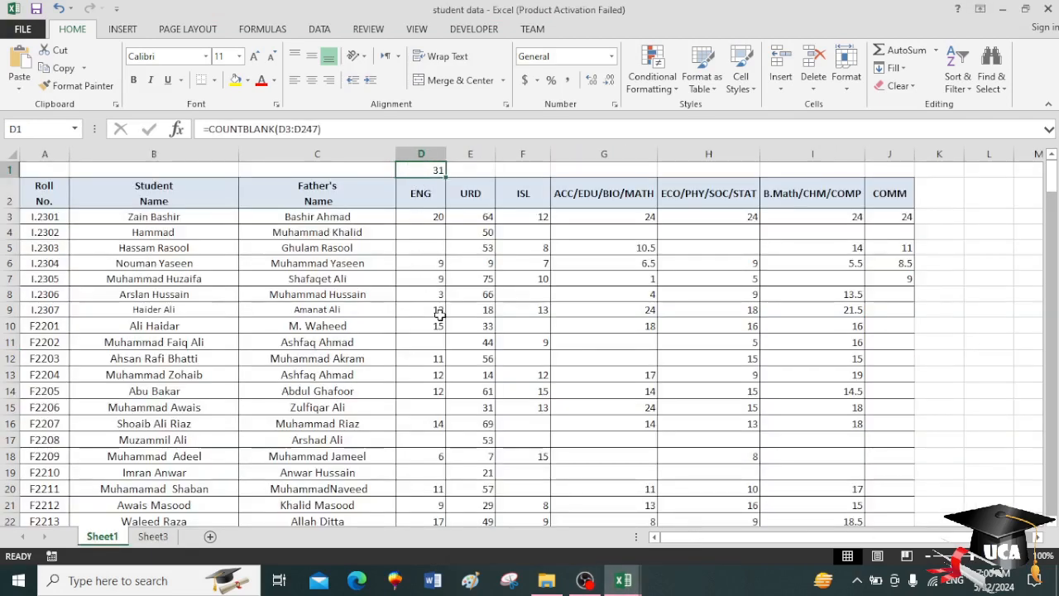
pyautogui.press('Delete')
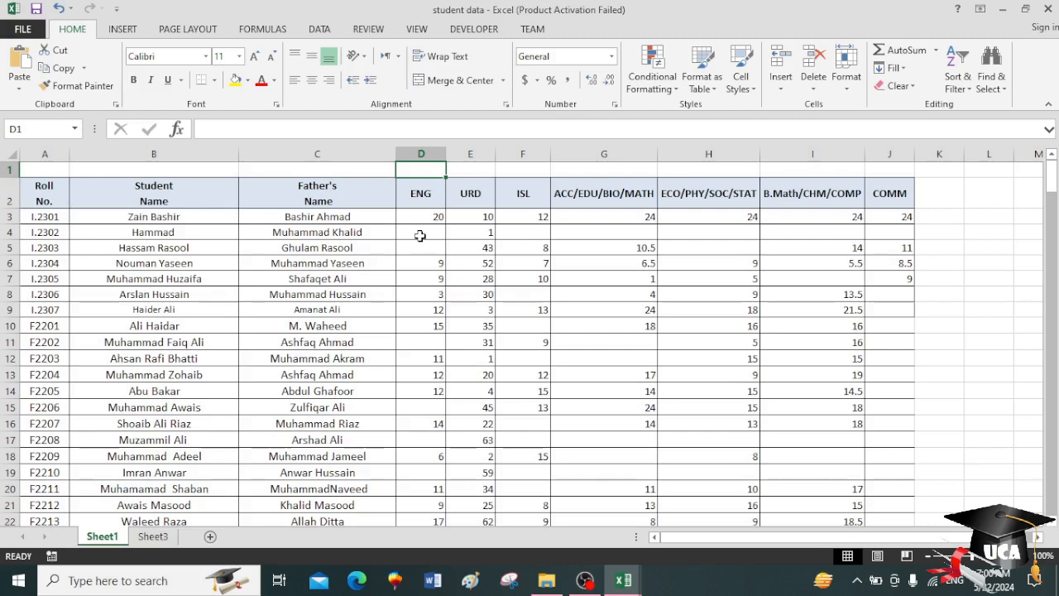
# In D1, count the ENG marks above 20 with the formula =COUNTIF(D3:D247,">20").
pyautogui.write('=')
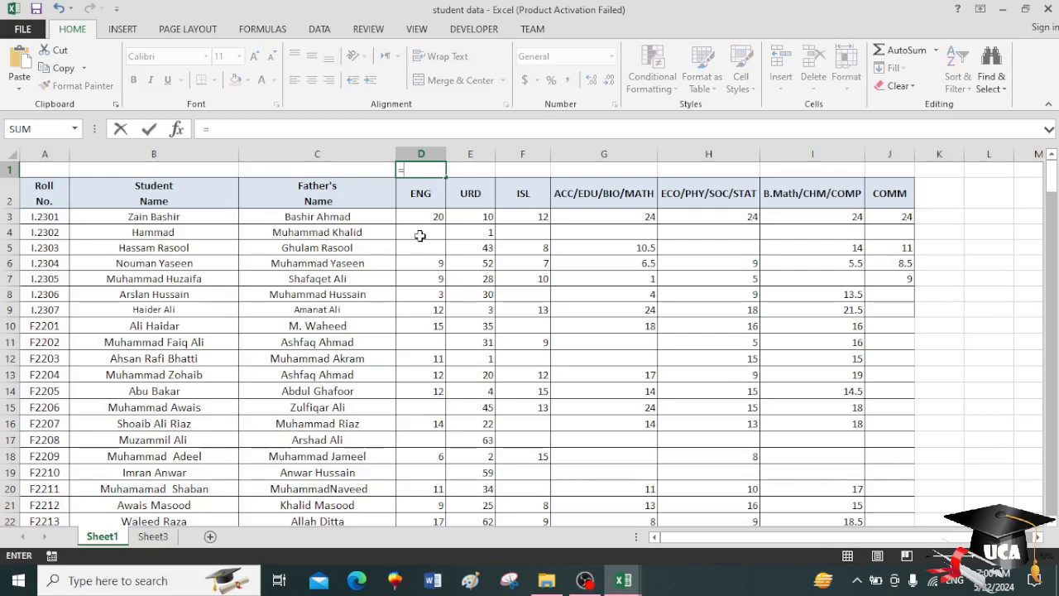
pyautogui.write('countif')
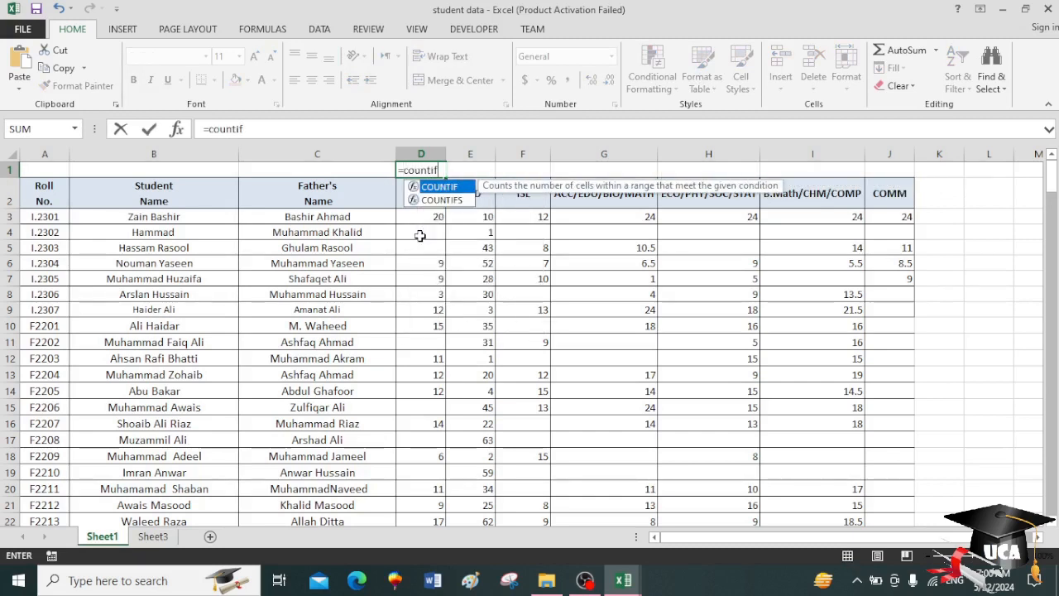
pyautogui.press('Tab')
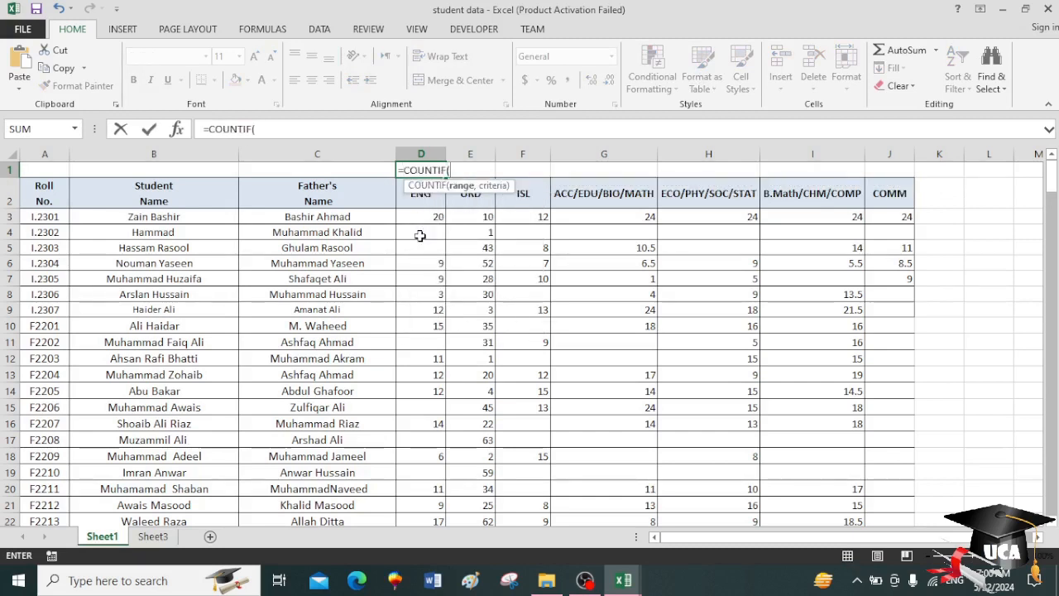
pyautogui.moveTo(421, 217); pyautogui.dragTo(432, 491)
pyautogui.write(',')
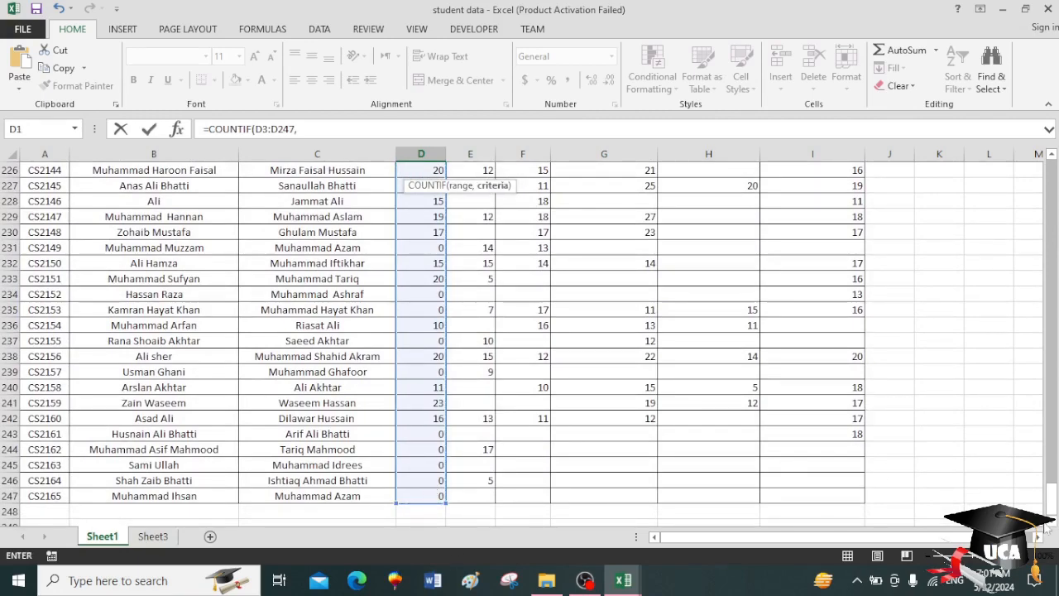
pyautogui.moveTo(1052, 506); pyautogui.dragTo(1051, 174)
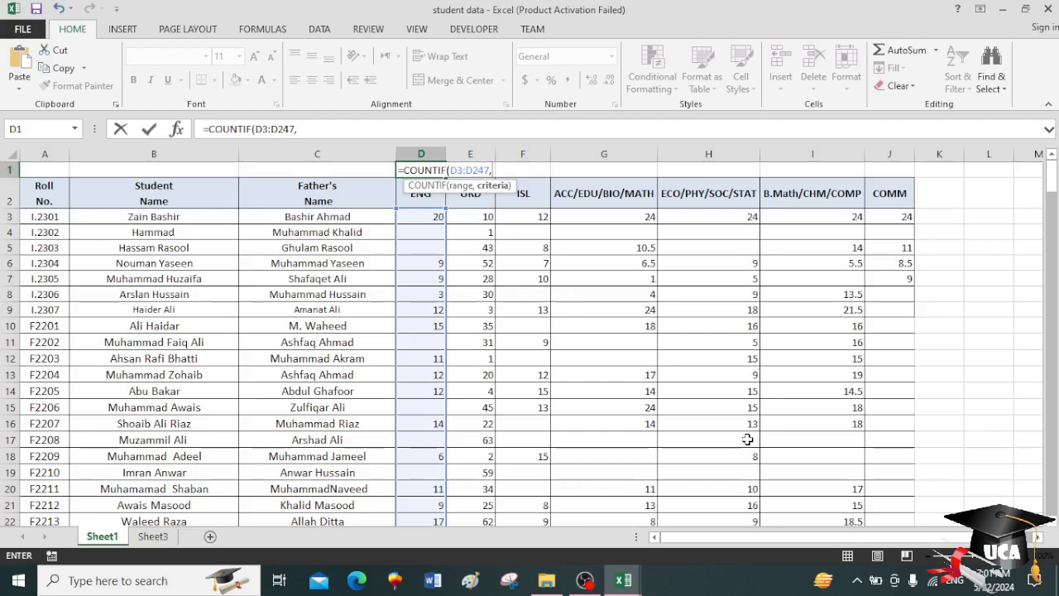
pyautogui.write('">')
pyautogui.write('20")')
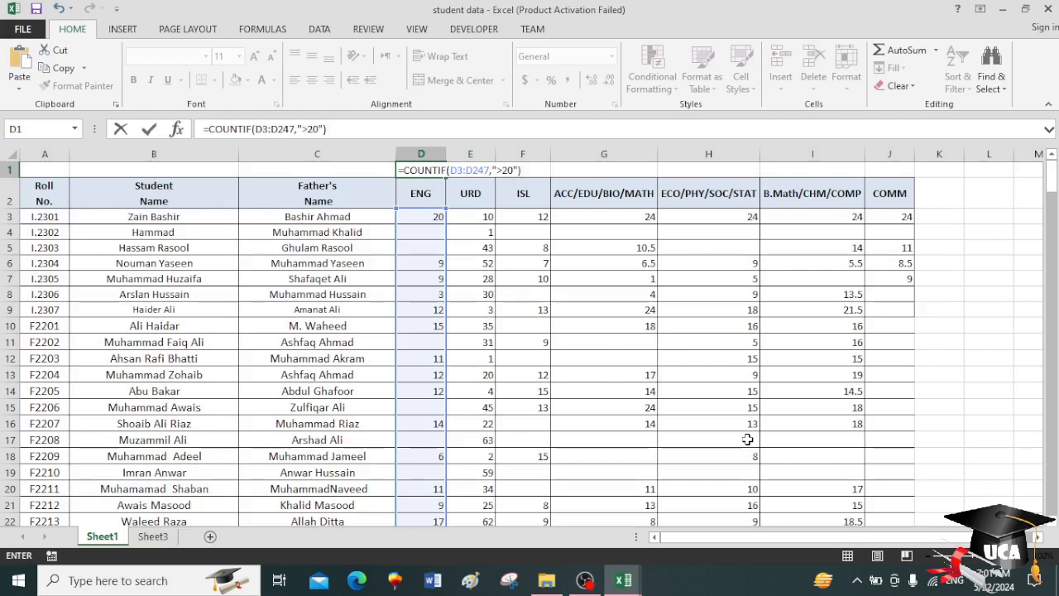
pyautogui.press('Return')
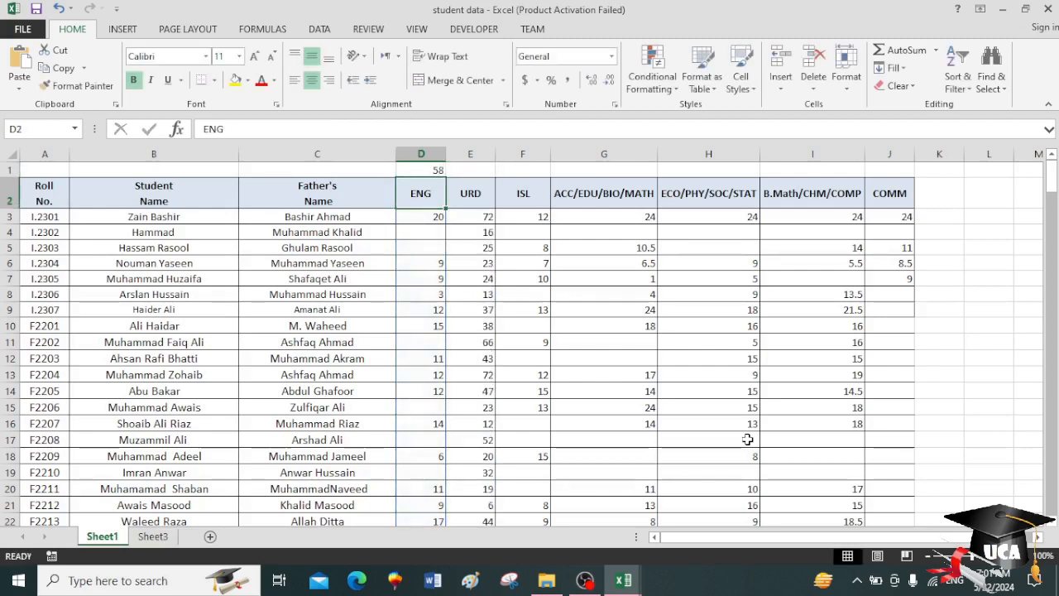